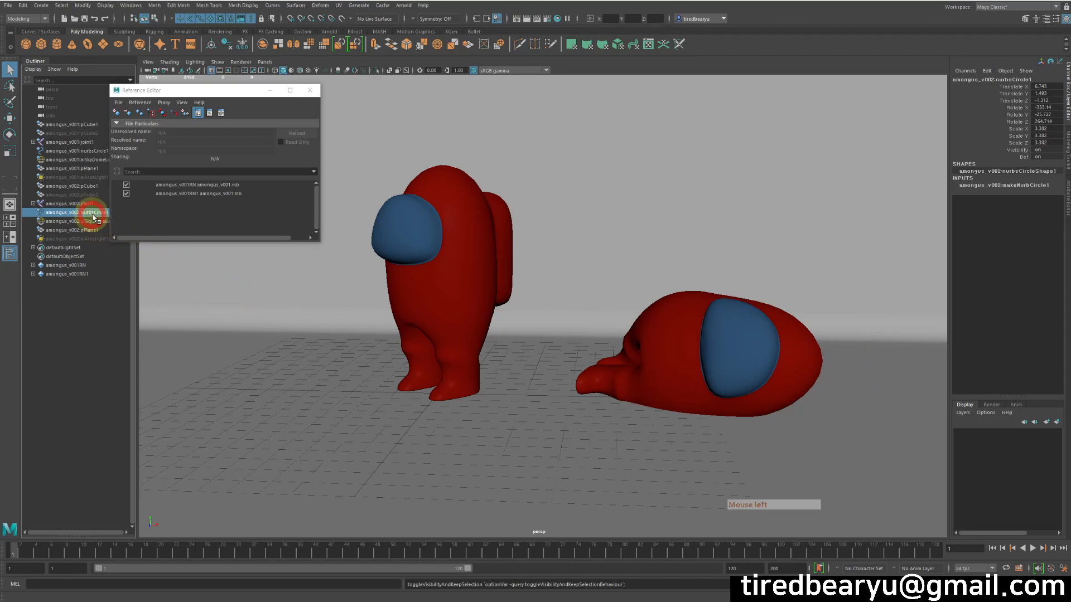
Step: Switch the Def attribute of the lying character's control circle to off
{"action": "left_click", "coordinate": [1020, 157]}
{"action": "middle_click_drag", "start_coordinate": [691, 174], "coordinate": [451, 155]}
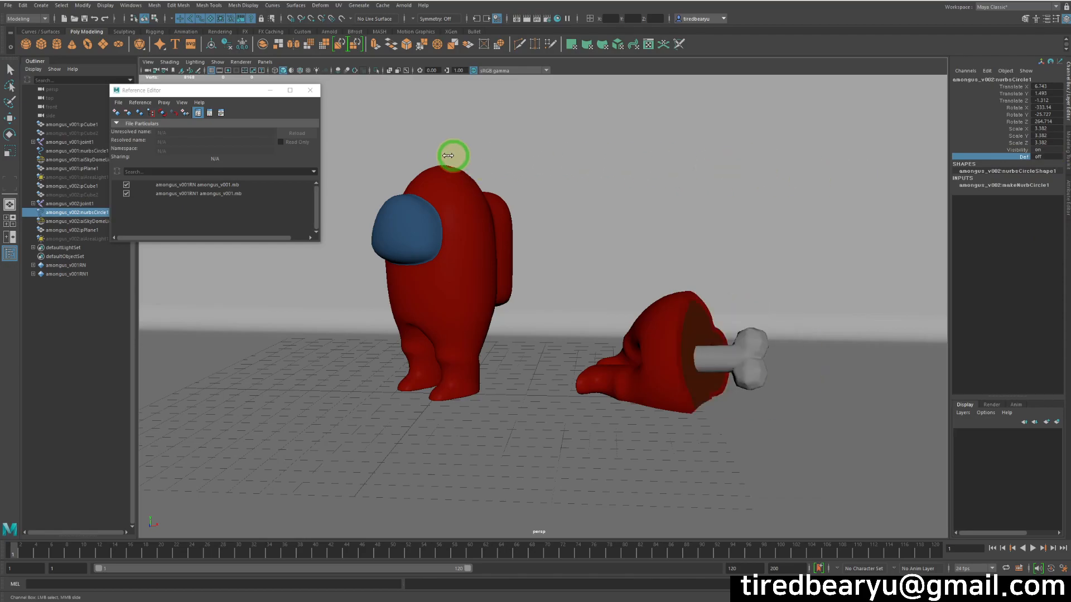
{"action": "middle_click_drag", "start_coordinate": [616, 171], "coordinate": [748, 170]}
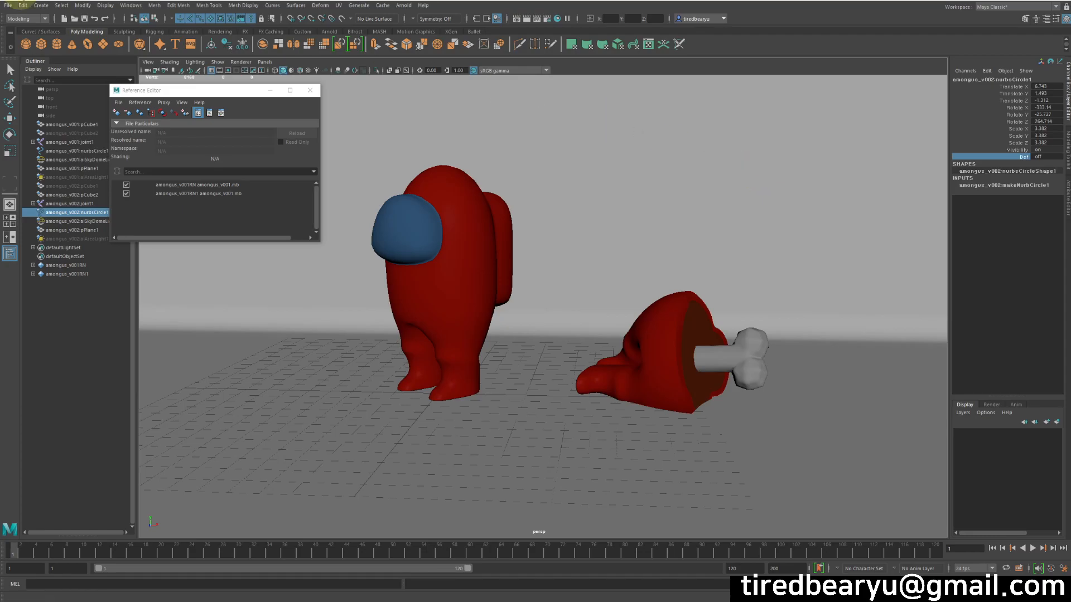
Step: Open the scene amongus_v002.mb, saving the changes to the current scene
{"action": "left_click", "coordinate": [75, 20]}
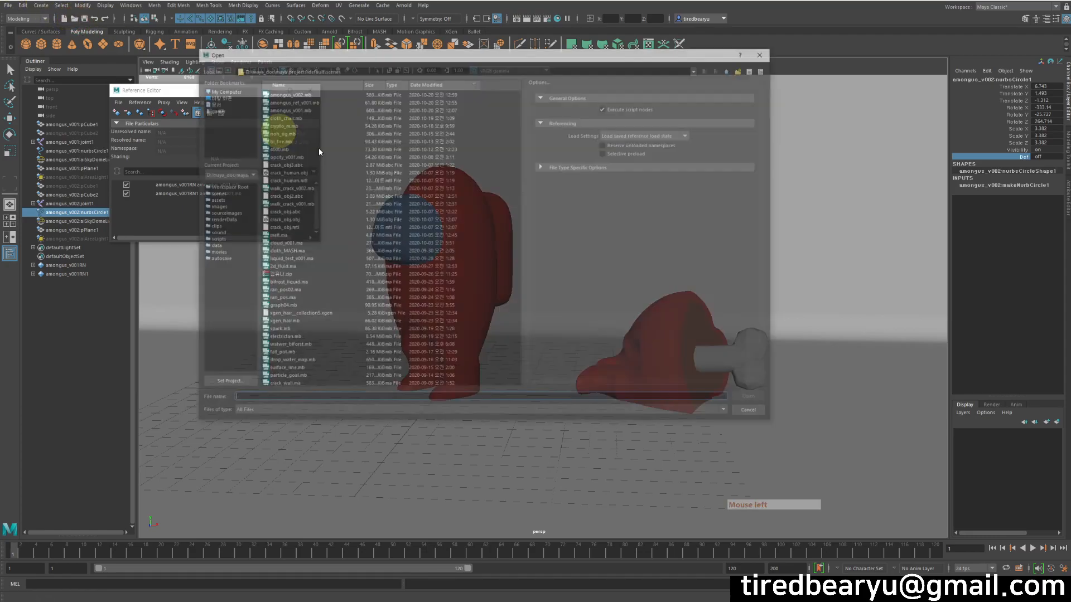
{"action": "double_click", "coordinate": [309, 96]}
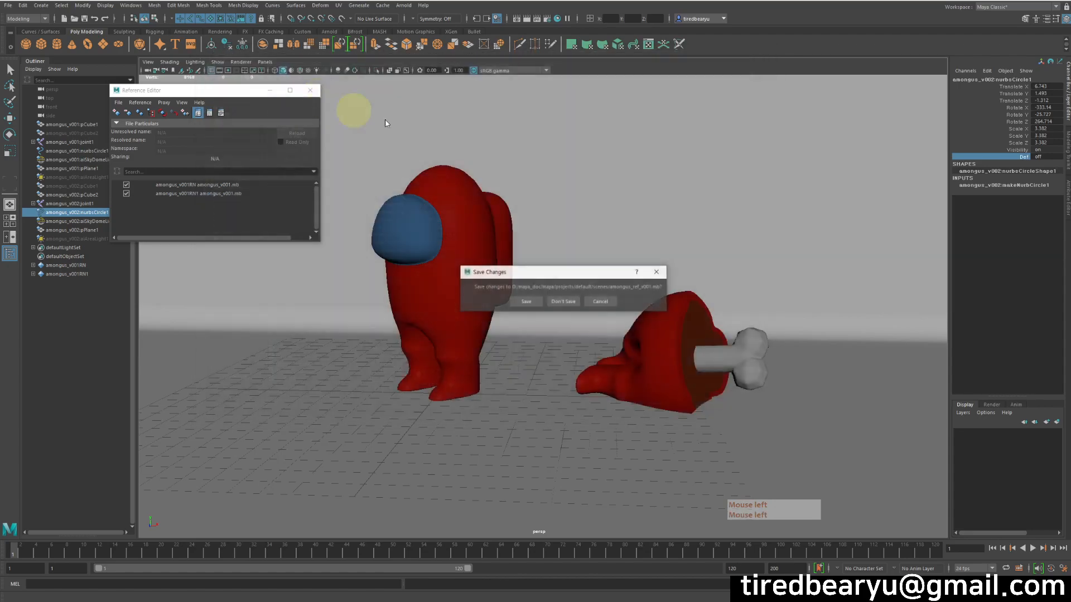
{"action": "left_click", "coordinate": [530, 298]}
{"action": "left_click", "coordinate": [537, 307]}
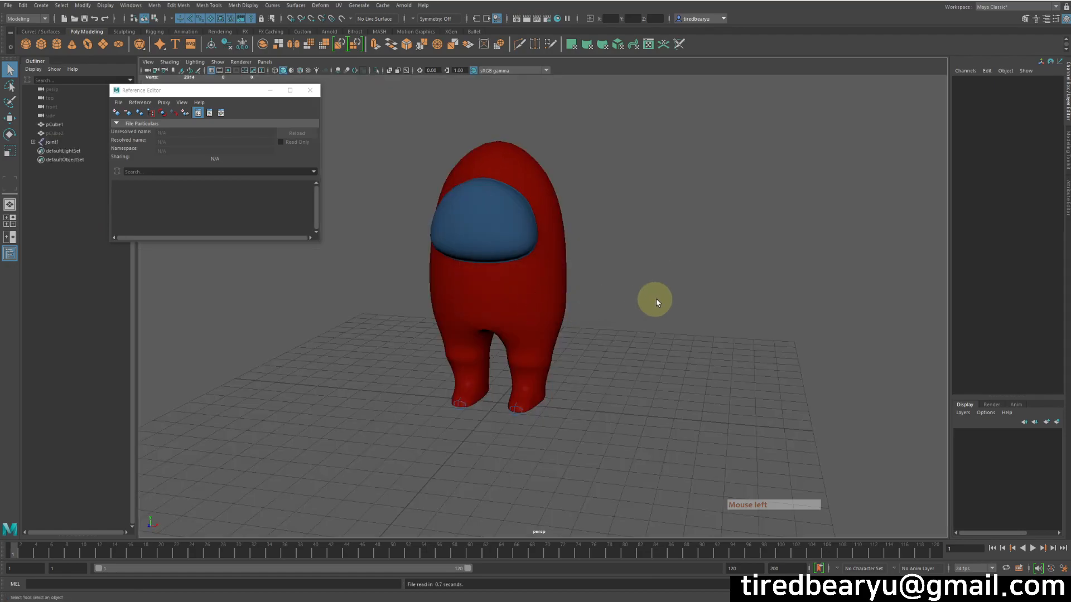
Step: Try moving the character's body mesh sideways off its skeleton in wireframe display, and undo the move
{"action": "left_click_drag", "start_coordinate": [657, 303], "coordinate": [849, 324], "text": "alt"}
{"action": "key", "text": "4"}
{"action": "left_click", "coordinate": [625, 264]}
{"action": "key", "text": "w"}
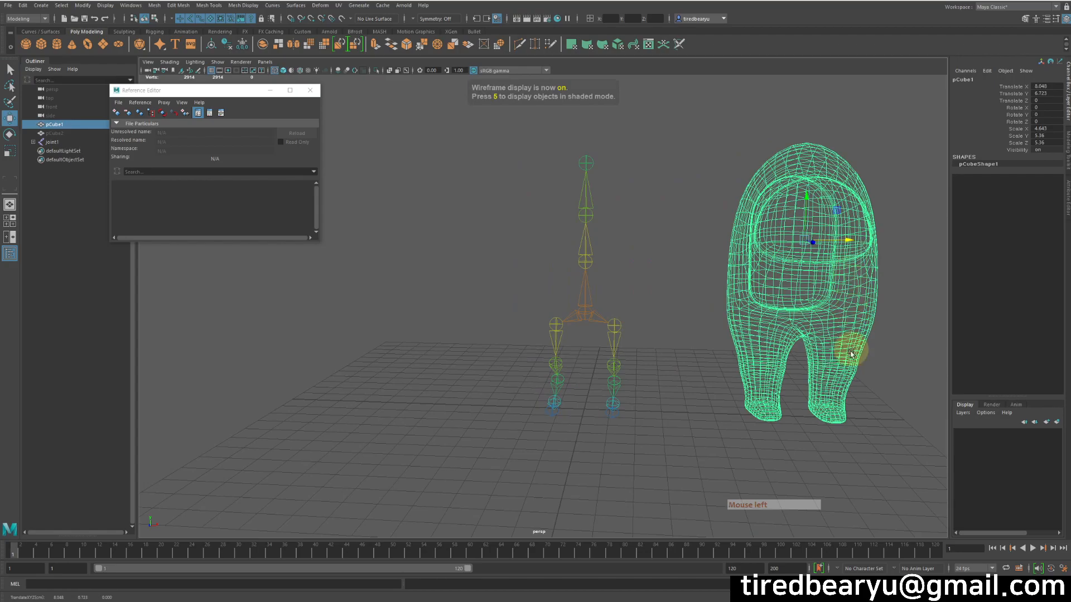
{"action": "key", "text": "ctrl+z"}
Step: Select the root joint and try moving the skeleton sideways out of the body mesh, and undo the move
{"action": "key", "text": "5"}
{"action": "left_click", "coordinate": [759, 382]}
{"action": "mouse_move", "coordinate": [767, 371]}
{"action": "left_mouse_down"}
{"action": "mouse_move", "coordinate": [493, 270]}
{"action": "mouse_move", "coordinate": [474, 248]}
{"action": "left_mouse_up"}
{"action": "key", "text": "4"}
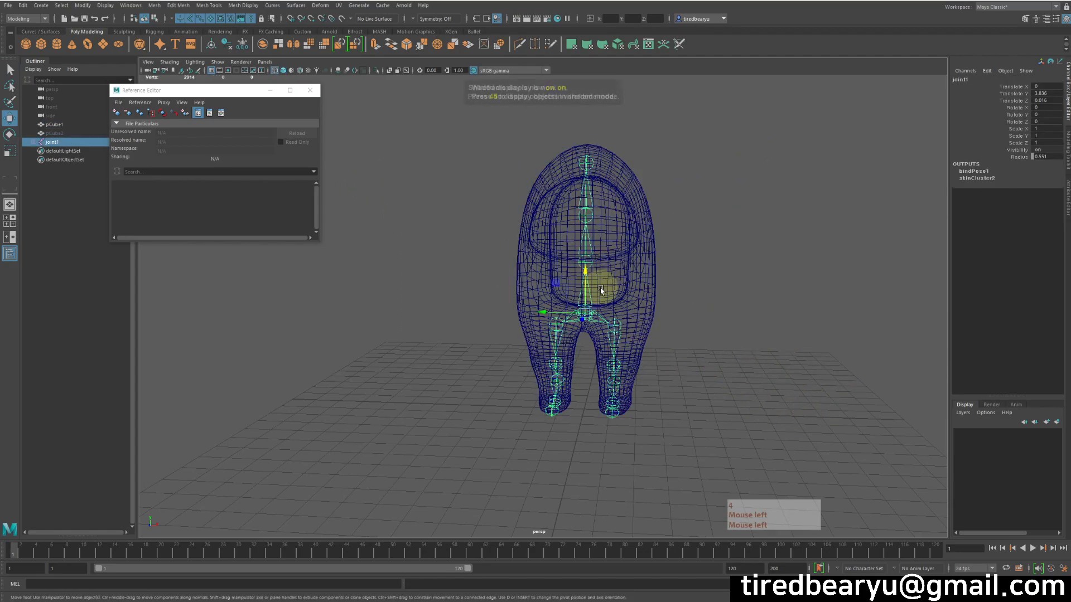
{"action": "left_click_drag", "start_coordinate": [545, 310], "coordinate": [704, 313]}
{"action": "key", "text": "ctrl+z"}
Step: Examine the character's body mesh and inner skeleton in wireframe and shaded display
{"action": "mouse_move", "coordinate": [779, 345]}
{"action": "left_mouse_down", "text": "alt"}
{"action": "mouse_move", "coordinate": [780, 318]}
{"action": "mouse_move", "coordinate": [758, 334]}
{"action": "left_mouse_up", "text": "alt"}
{"action": "key", "text": "5"}
{"action": "key", "text": "4"}
{"action": "right_click_drag", "start_coordinate": [758, 333], "coordinate": [837, 331], "text": "alt"}
{"action": "middle_click_drag", "start_coordinate": [837, 330], "coordinate": [832, 311], "text": "alt"}
{"action": "left_click", "coordinate": [636, 236]}
{"action": "left_click_drag", "start_coordinate": [725, 272], "coordinate": [688, 338], "text": "alt"}
{"action": "key", "text": "5"}
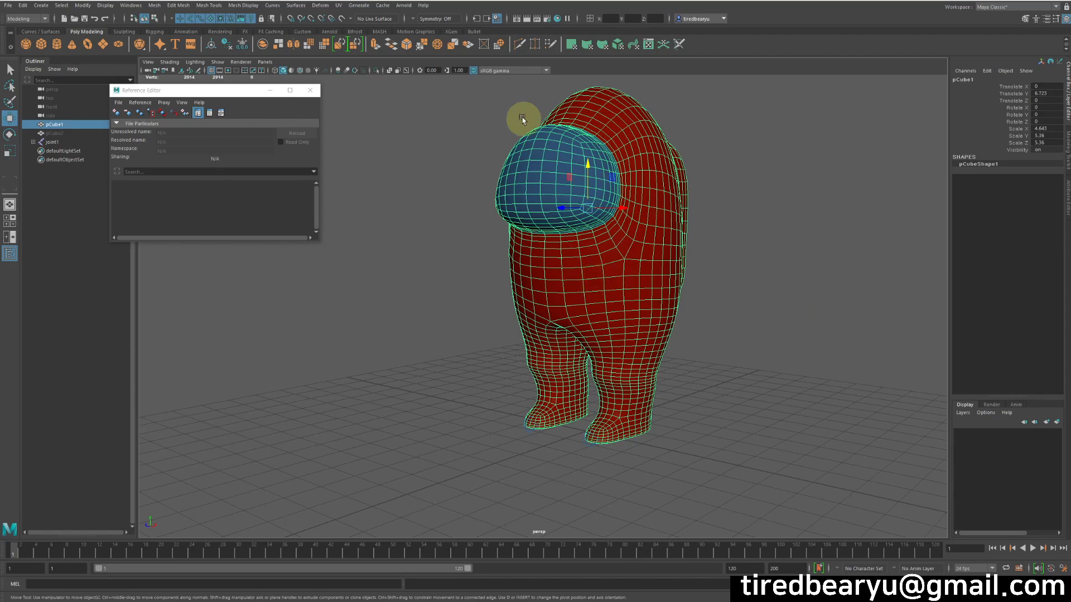
{"action": "mouse_move", "coordinate": [651, 254]}
{"action": "left_mouse_down", "text": "alt"}
{"action": "mouse_move", "coordinate": [664, 291]}
{"action": "mouse_move", "coordinate": [736, 293]}
{"action": "mouse_move", "coordinate": [681, 282]}
{"action": "left_mouse_up", "text": "alt"}
{"action": "key", "text": "4"}
{"action": "key", "text": "5"}
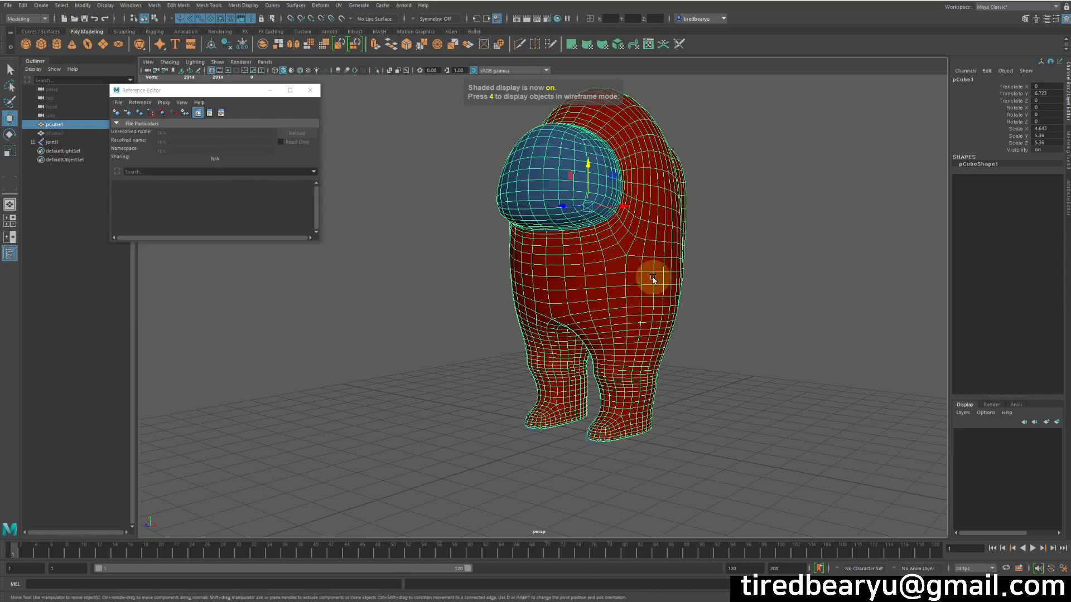
{"action": "left_click_drag", "start_coordinate": [762, 279], "coordinate": [699, 272], "text": "alt"}
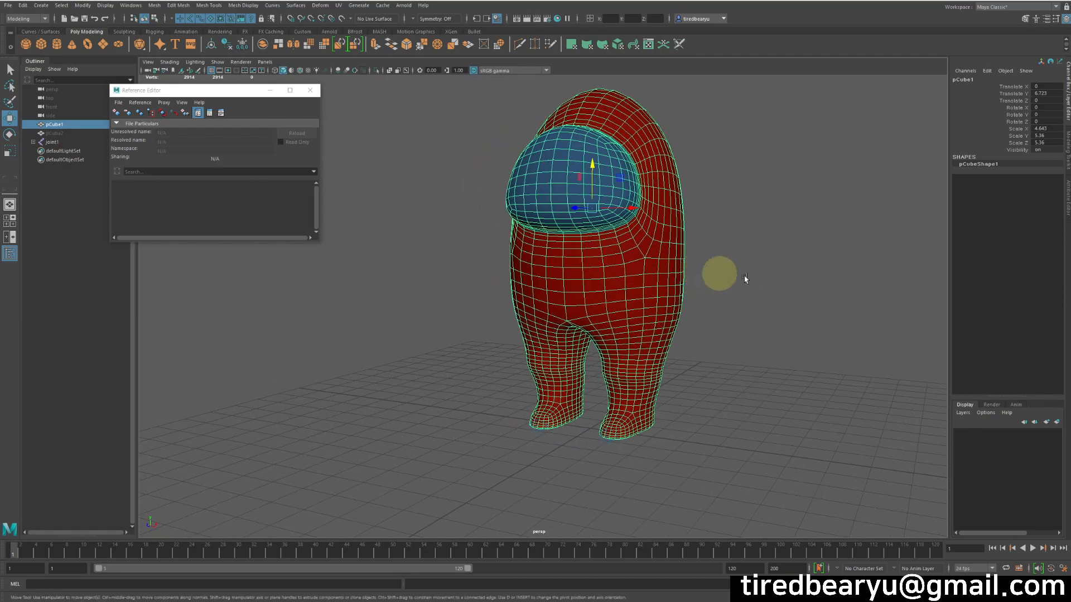
Step: Duplicate the character's body mesh in place and isolate the copy in the viewport
{"action": "left_click", "coordinate": [724, 276]}
{"action": "left_click", "coordinate": [618, 269]}
{"action": "key", "text": "ctrl+d"}
{"action": "left_click_drag", "start_coordinate": [618, 208], "coordinate": [844, 236]}
{"action": "key", "text": "z"}
{"action": "left_click_drag", "start_coordinate": [772, 251], "coordinate": [767, 266], "text": "alt"}
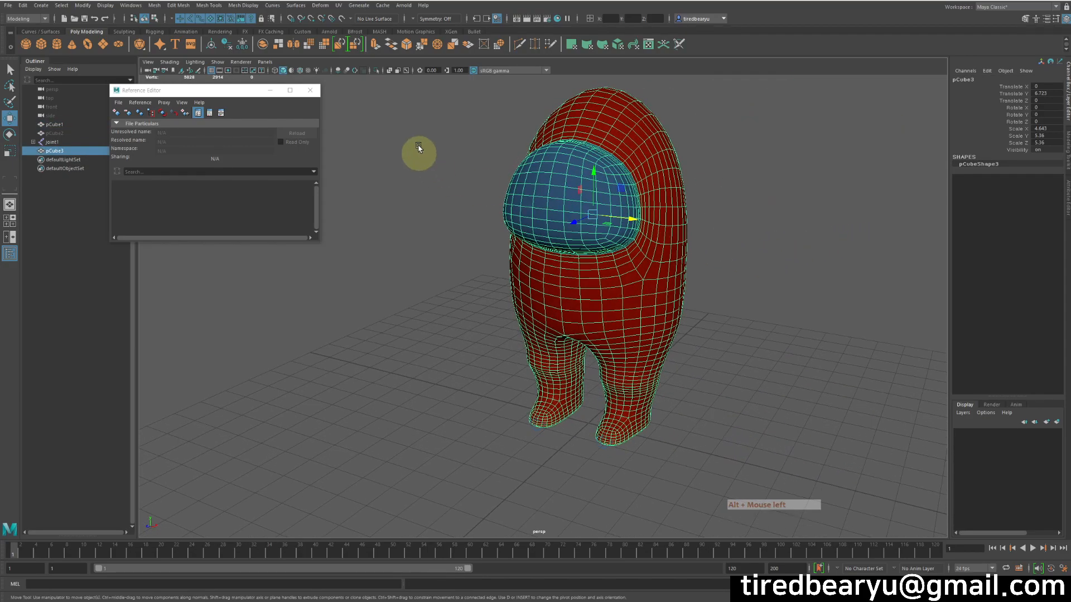
{"action": "left_click", "coordinate": [376, 72]}
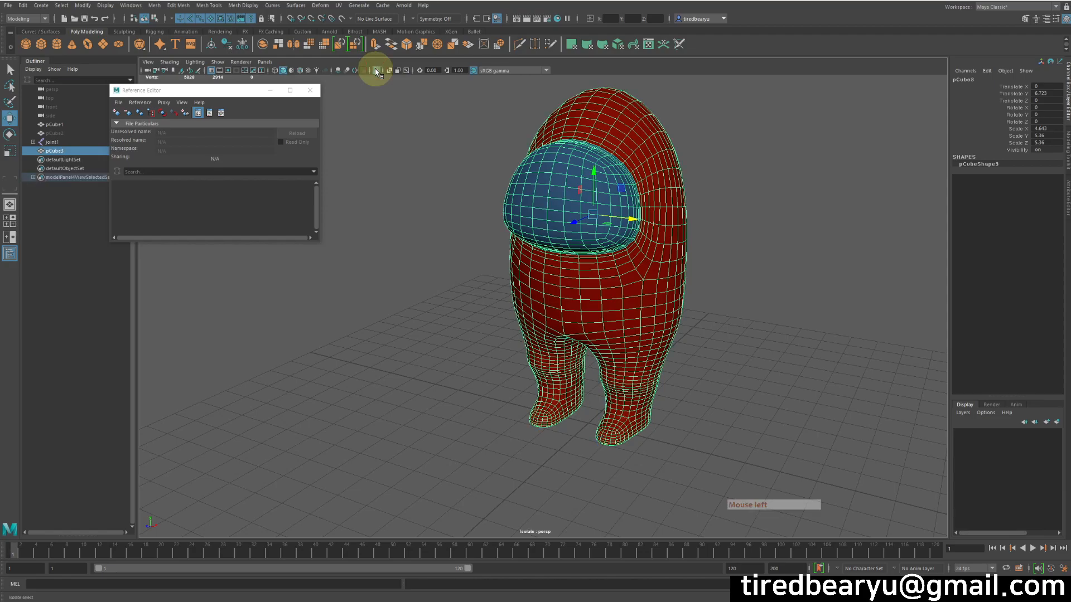
{"action": "left_click_drag", "start_coordinate": [639, 193], "coordinate": [598, 180], "text": "alt"}
Step: Select the edge loop around the copy's waist, just below the visor, and detach the mesh along it
{"action": "left_click", "coordinate": [807, 208]}
{"action": "right_click_drag", "start_coordinate": [657, 230], "coordinate": [664, 196]}
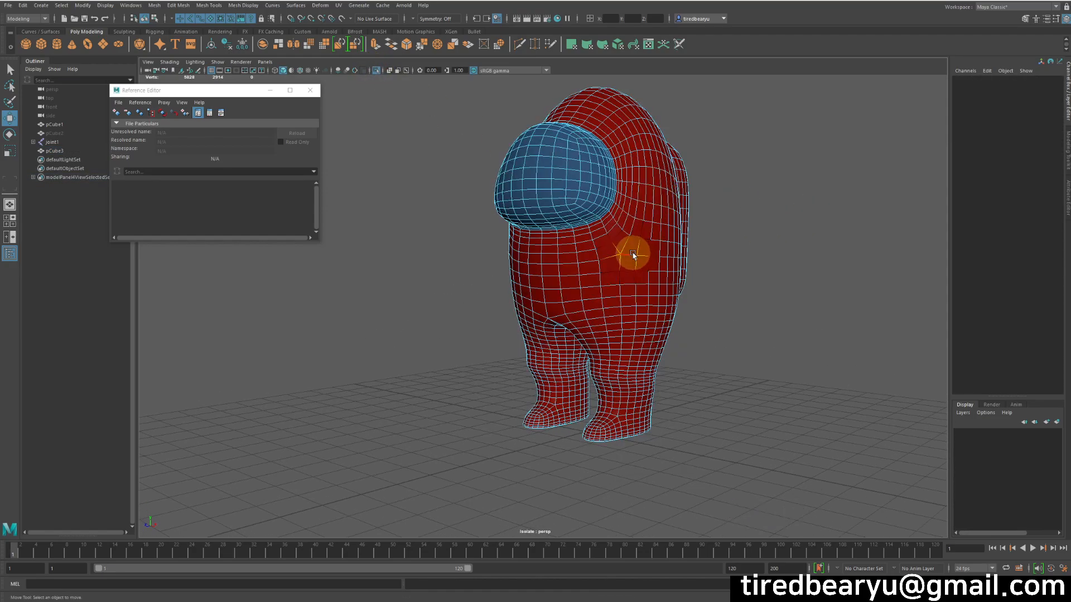
{"action": "double_click", "coordinate": [630, 258]}
{"action": "left_click_drag", "start_coordinate": [733, 294], "coordinate": [762, 304], "text": "alt"}
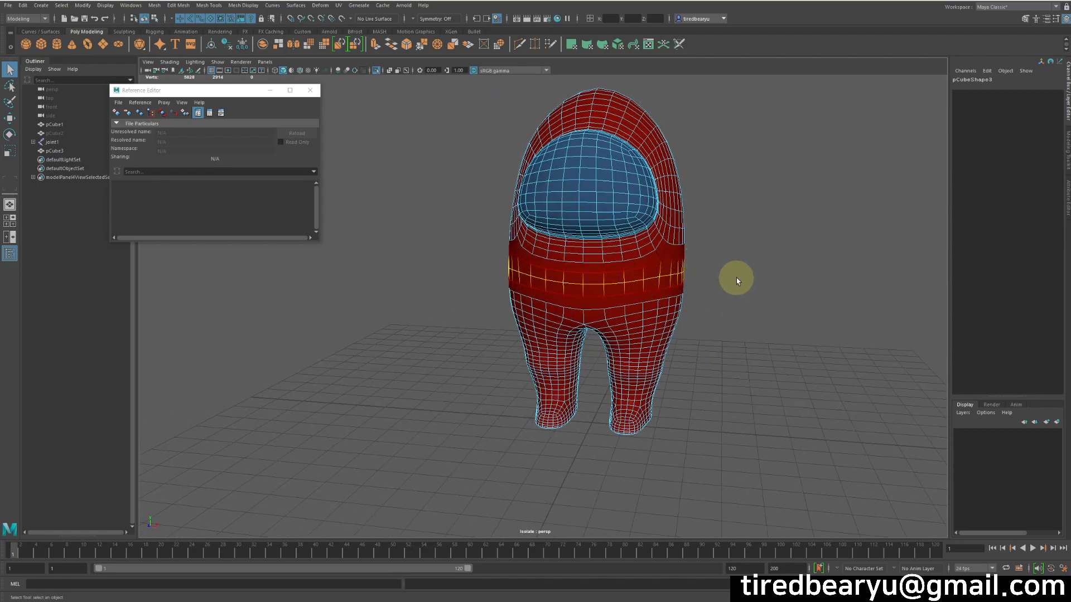
{"action": "left_click_drag", "start_coordinate": [758, 269], "coordinate": [776, 234], "text": "alt"}
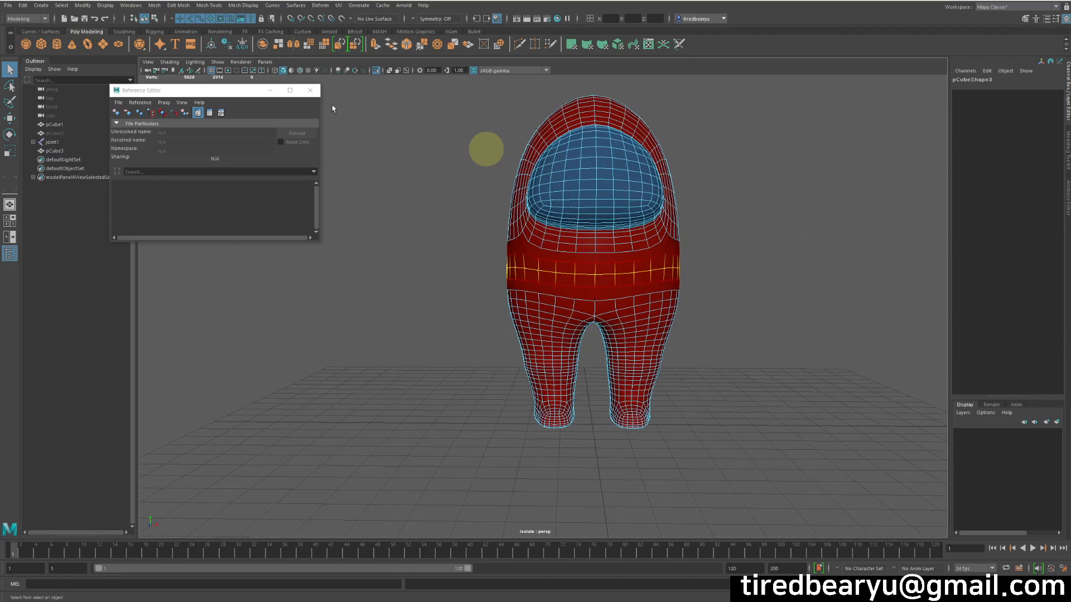
{"action": "left_click", "coordinate": [155, 6]}
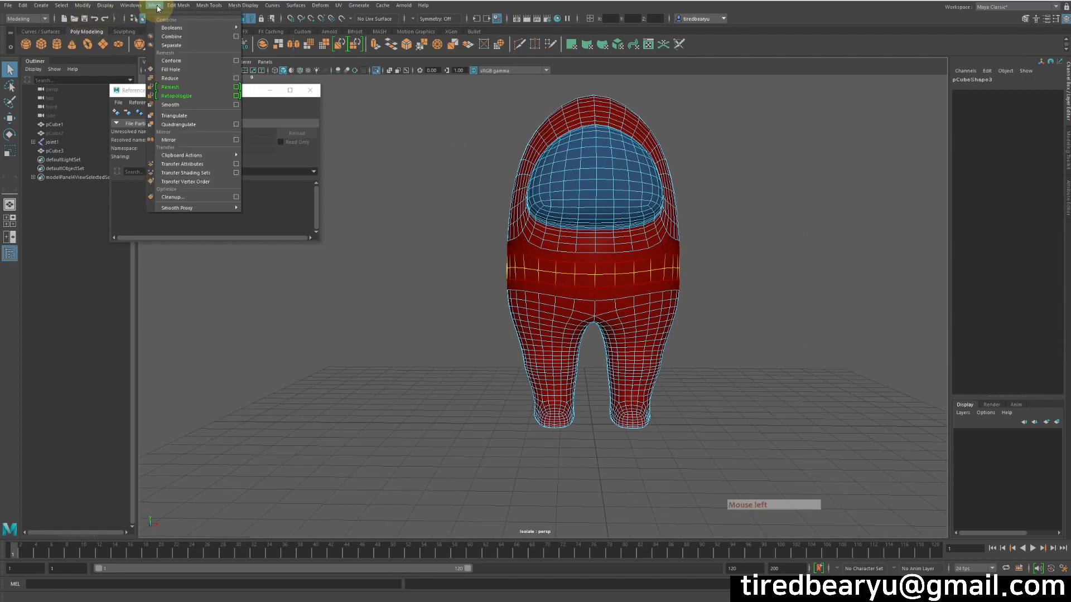
{"action": "mouse_move", "coordinate": [179, 6]}
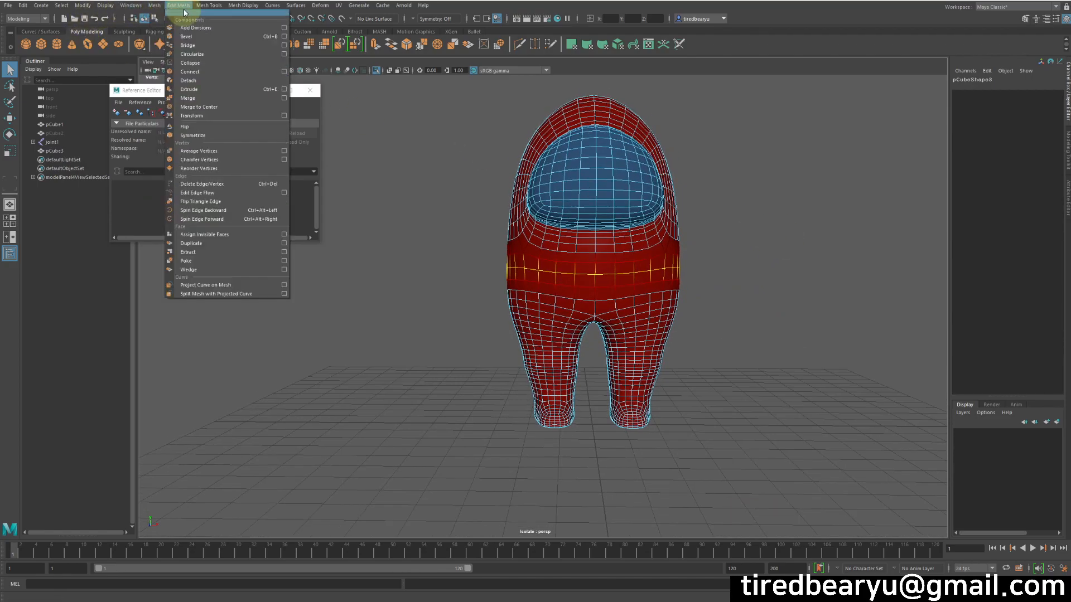
{"action": "left_click", "coordinate": [192, 80]}
Step: Select all faces of the detached upper body and try lifting them, and undo the move
{"action": "left_click_drag", "start_coordinate": [665, 233], "coordinate": [734, 272], "text": "alt"}
{"action": "right_click_drag", "start_coordinate": [643, 149], "coordinate": [649, 174]}
{"action": "double_click", "coordinate": [656, 169]}
{"action": "left_click_drag", "start_coordinate": [649, 226], "coordinate": [669, 181], "text": "alt"}
{"action": "key", "text": "w"}
{"action": "middle_click_drag", "start_coordinate": [709, 170], "coordinate": [703, 135]}
{"action": "key", "text": "ctrl+z"}
{"action": "left_click_drag", "start_coordinate": [687, 194], "coordinate": [626, 220], "text": "alt"}
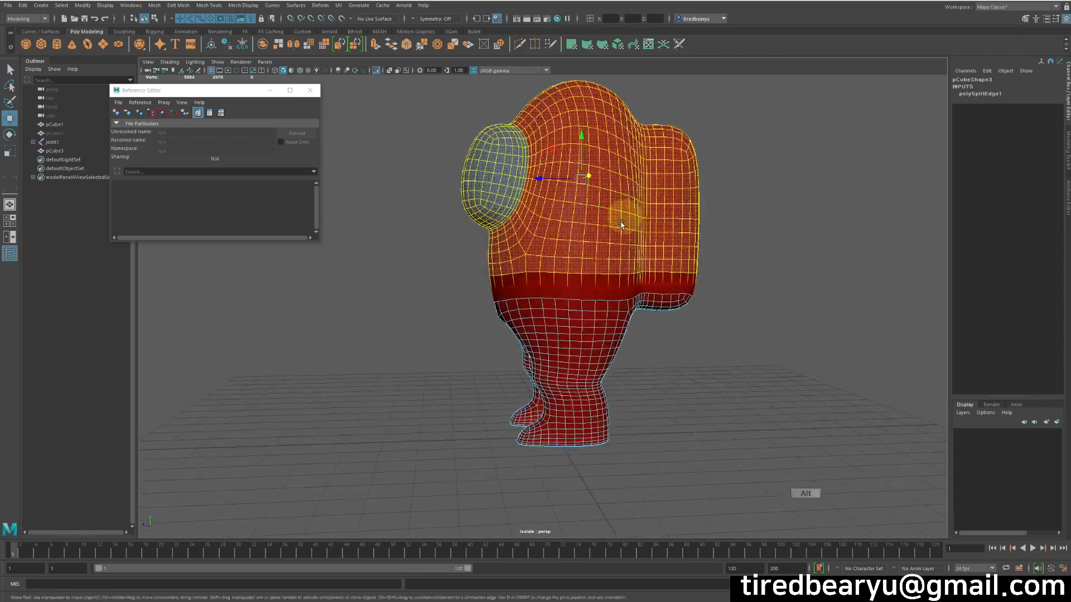
Step: Delete all faces of the copy's upper body above the waist cut
{"action": "double_click", "coordinate": [558, 279]}
{"action": "left_click_drag", "start_coordinate": [635, 268], "coordinate": [651, 264], "text": "alt"}
{"action": "double_click", "coordinate": [597, 143]}
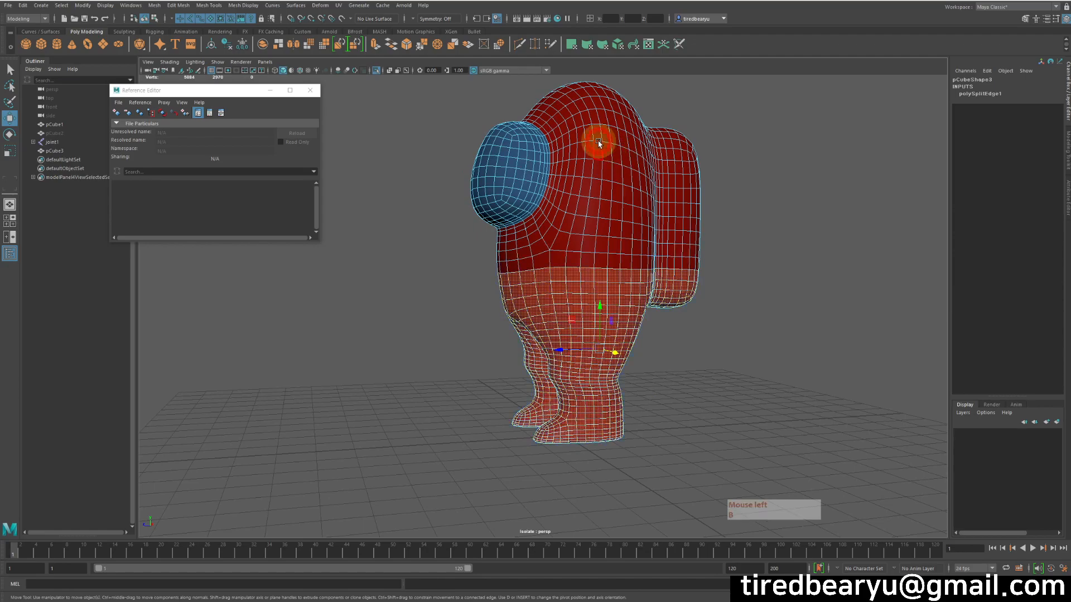
{"action": "middle_click_drag", "start_coordinate": [697, 246], "coordinate": [762, 129]}
{"action": "key", "text": "ctrl+z"}
{"action": "left_click_drag", "start_coordinate": [583, 256], "coordinate": [599, 251], "text": "alt"}
{"action": "left_click_drag", "start_coordinate": [594, 184], "coordinate": [697, 215]}
{"action": "key", "text": "ctrl+z"}
{"action": "key", "text": "Delete"}
Step: Return from component selection to object mode and select the remaining legs mesh
{"action": "right_click_drag", "start_coordinate": [641, 291], "coordinate": [723, 246]}
{"action": "left_click", "coordinate": [723, 247]}
{"action": "left_click_drag", "start_coordinate": [724, 247], "coordinate": [562, 250], "text": "alt"}
{"action": "left_click", "coordinate": [639, 324]}
{"action": "right_click_drag", "start_coordinate": [569, 253], "coordinate": [664, 294], "text": "alt"}
{"action": "mouse_move", "coordinate": [664, 294]}
{"action": "left_mouse_down", "text": "alt"}
{"action": "mouse_move", "coordinate": [648, 290]}
{"action": "mouse_move", "coordinate": [672, 300]}
{"action": "left_mouse_up", "text": "alt"}
{"action": "right_click_drag", "start_coordinate": [684, 304], "coordinate": [683, 278]}
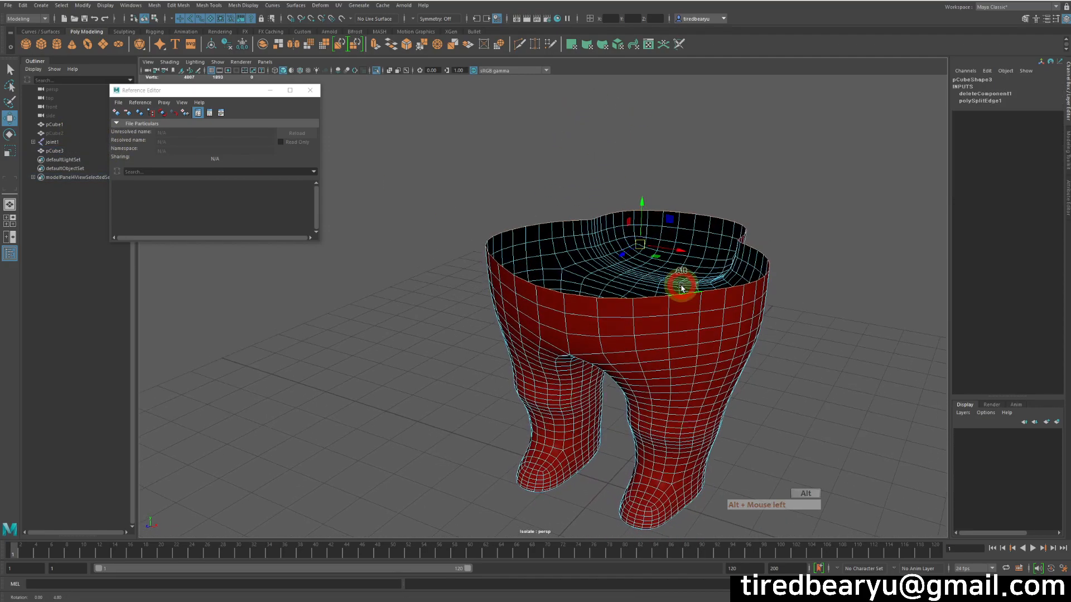
{"action": "right_click", "coordinate": [711, 302]}
{"action": "left_click", "coordinate": [718, 282]}
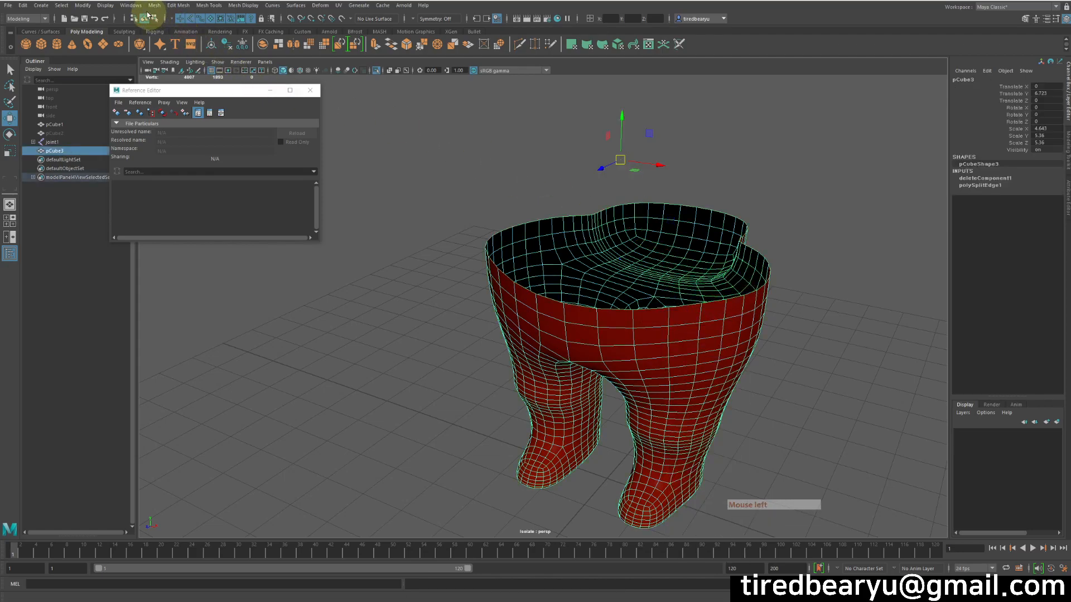
Step: Close the open waist of the legs mesh with Fill Hole
{"action": "left_click", "coordinate": [161, 7]}
{"action": "mouse_move", "coordinate": [180, 7]}
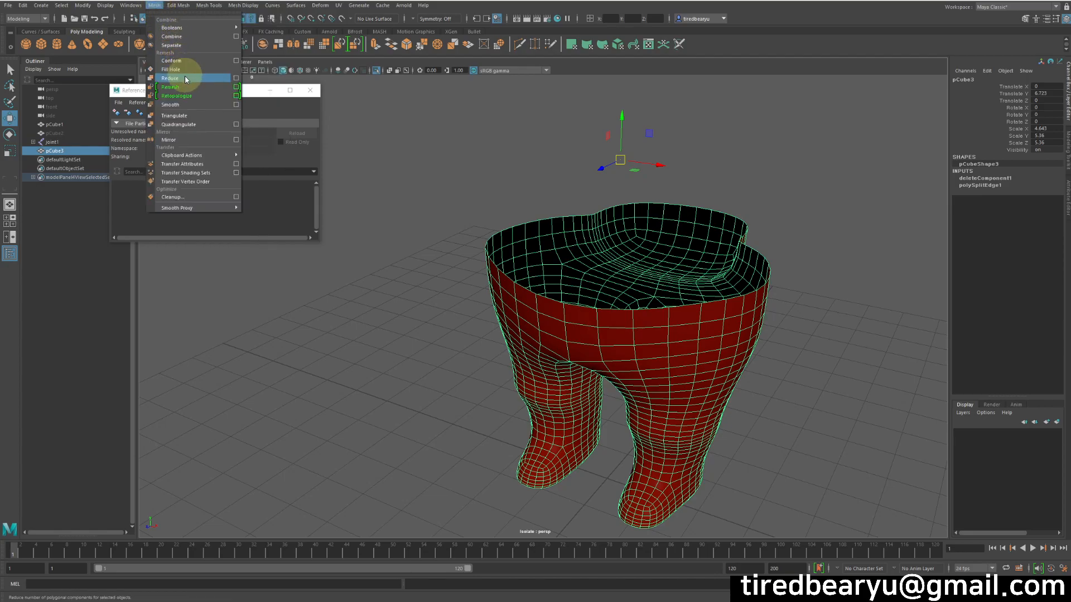
{"action": "left_click", "coordinate": [185, 79]}
{"action": "left_click", "coordinate": [845, 279]}
{"action": "left_click_drag", "start_coordinate": [844, 281], "coordinate": [697, 296], "text": "alt"}
{"action": "left_click", "coordinate": [630, 317]}
{"action": "left_click_drag", "start_coordinate": [617, 320], "coordinate": [705, 316], "text": "alt"}
{"action": "left_click", "coordinate": [778, 319]}
{"action": "left_click", "coordinate": [741, 301]}
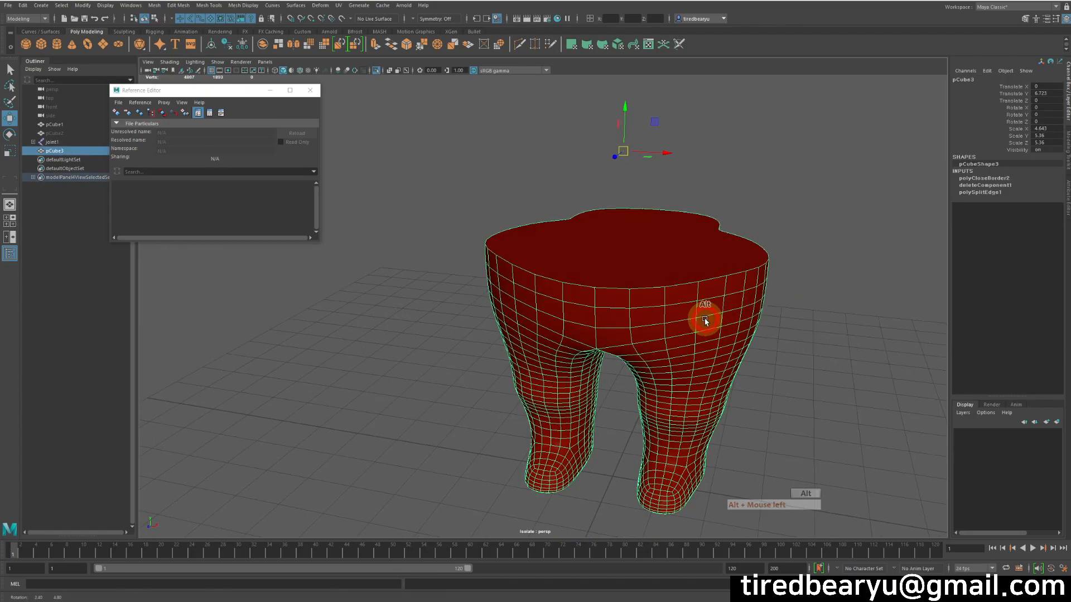
Step: Turn off the viewport isolation of the legs mesh to show the rest of the scene
{"action": "left_click", "coordinate": [60, 125]}
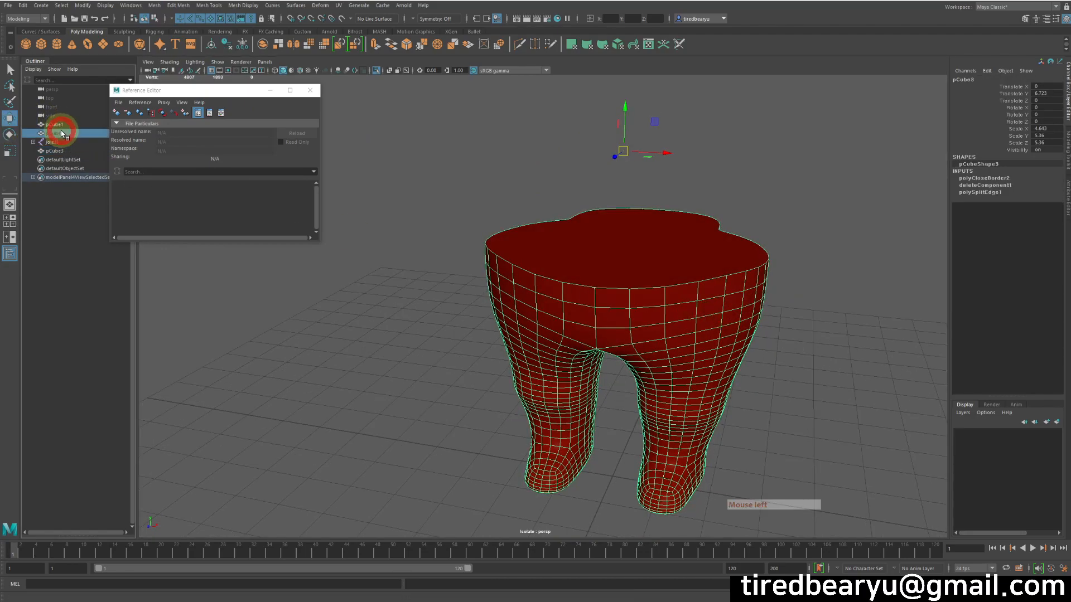
{"action": "key", "text": "shift+h"}
{"action": "left_click", "coordinate": [461, 172], "text": "ctrl"}
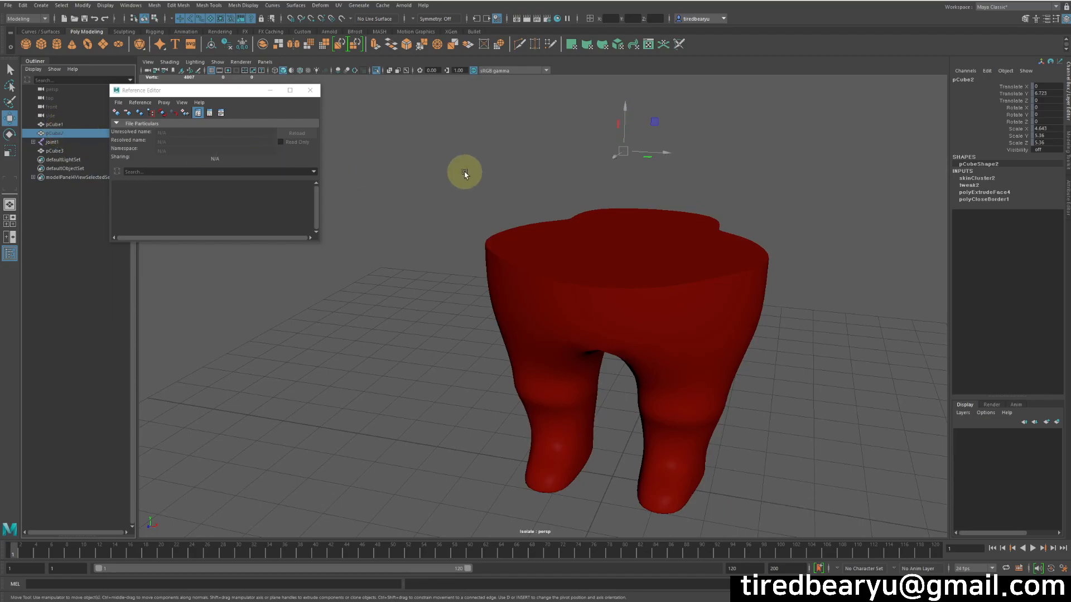
{"action": "left_click", "coordinate": [377, 71]}
{"action": "left_click", "coordinate": [376, 71]}
{"action": "left_click", "coordinate": [378, 73]}
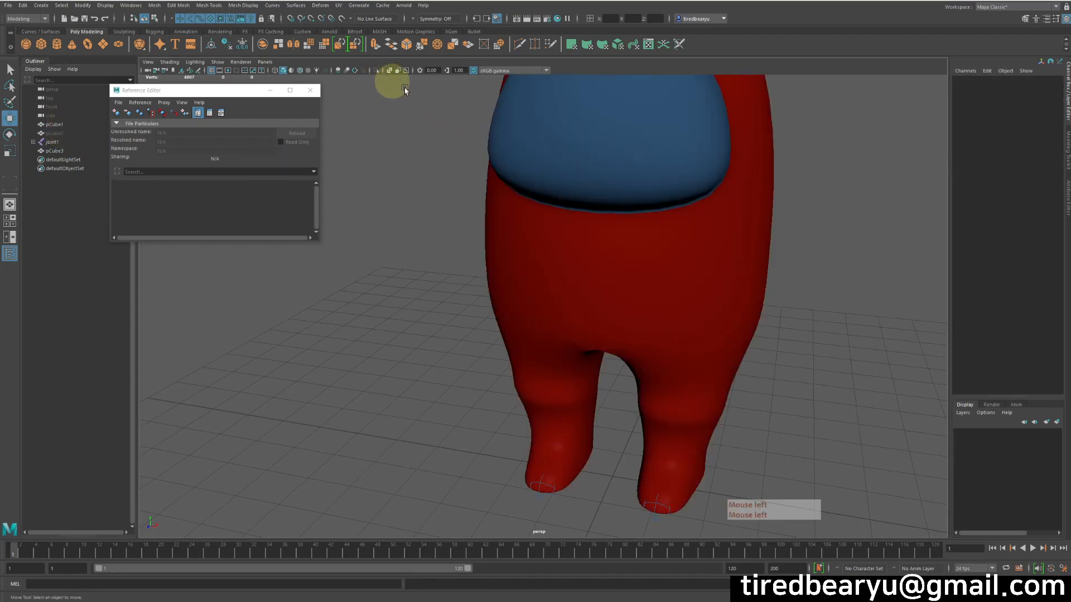
Step: Select the full body mesh and try moving it sideways off the legs mesh, and undo the move
{"action": "right_click_drag", "start_coordinate": [738, 193], "coordinate": [622, 179], "text": "alt"}
{"action": "left_click_drag", "start_coordinate": [622, 179], "coordinate": [629, 166], "text": "alt"}
{"action": "left_click", "coordinate": [636, 198]}
{"action": "middle_click_drag", "start_coordinate": [744, 229], "coordinate": [738, 214], "text": "alt"}
{"action": "key", "text": "w"}
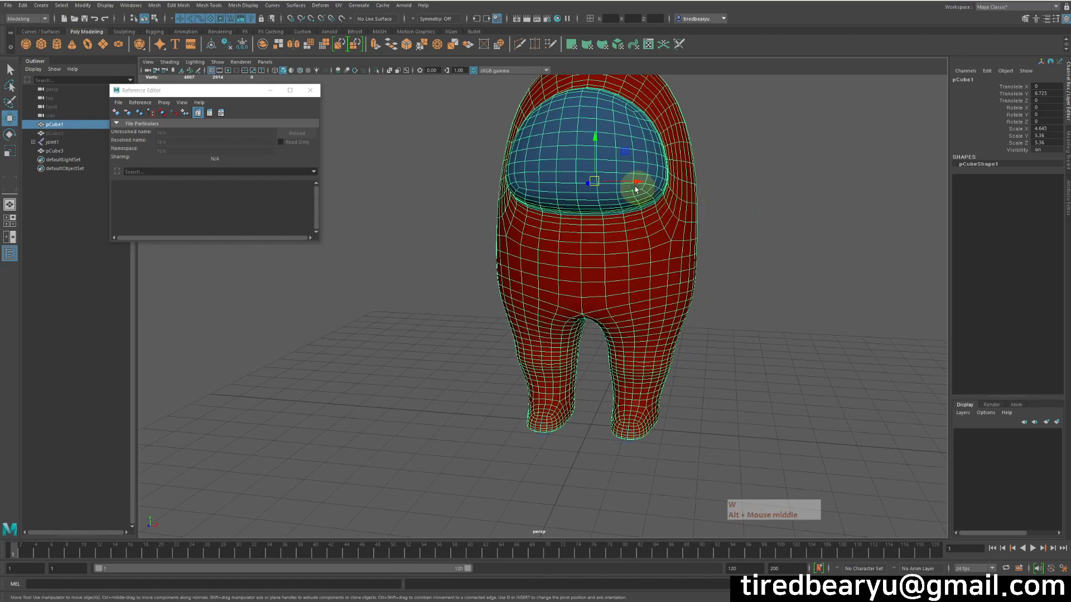
{"action": "left_click_drag", "start_coordinate": [636, 191], "coordinate": [854, 195]}
{"action": "right_click_drag", "start_coordinate": [685, 275], "coordinate": [702, 284], "text": "alt"}
{"action": "left_click_drag", "start_coordinate": [703, 284], "coordinate": [719, 294], "text": "alt"}
{"action": "left_click_drag", "start_coordinate": [803, 255], "coordinate": [629, 335], "text": "alt"}
{"action": "key", "text": "ctrl+z"}
Step: Select the skeleton in wireframe display and try moving it sideways out of both meshes, and undo the move
{"action": "left_click", "coordinate": [739, 289]}
{"action": "key", "text": "4"}
{"action": "left_click_drag", "start_coordinate": [448, 204], "coordinate": [662, 339]}
{"action": "key", "text": "q"}
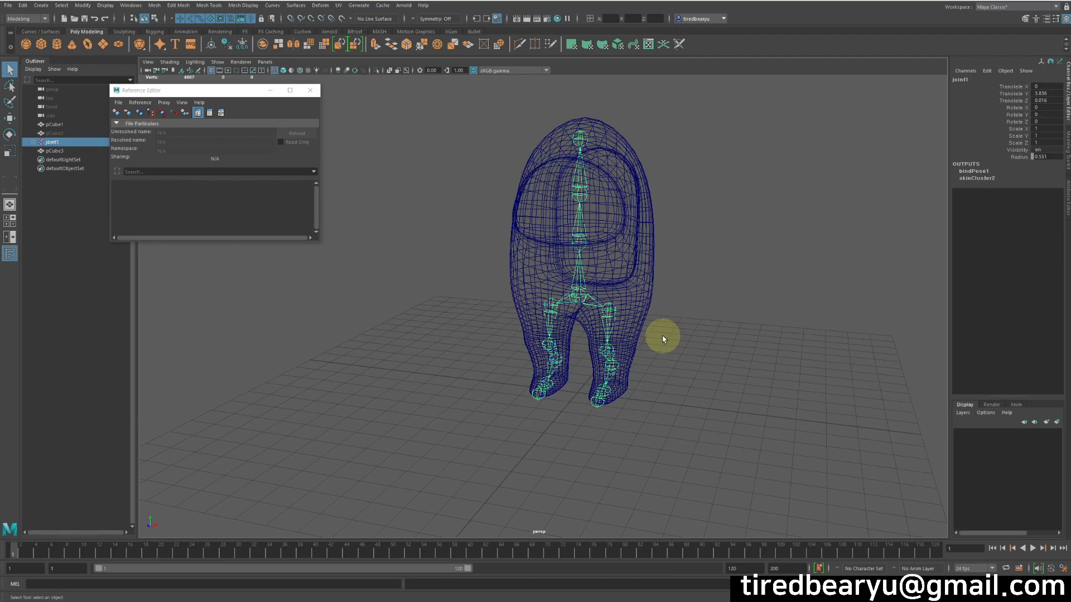
{"action": "key", "text": "w"}
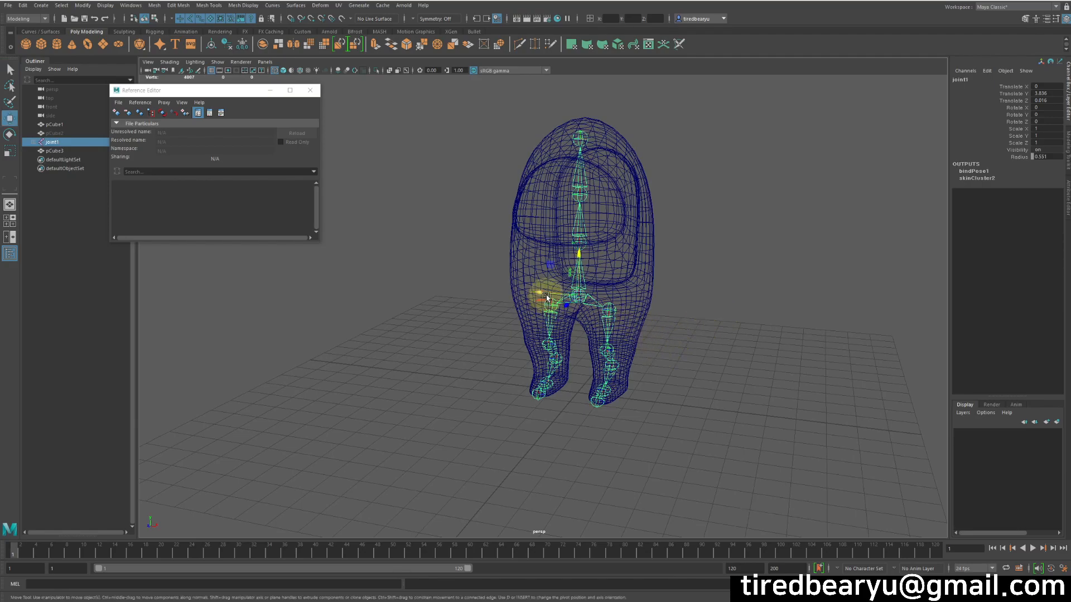
{"action": "left_click_drag", "start_coordinate": [546, 298], "coordinate": [739, 330]}
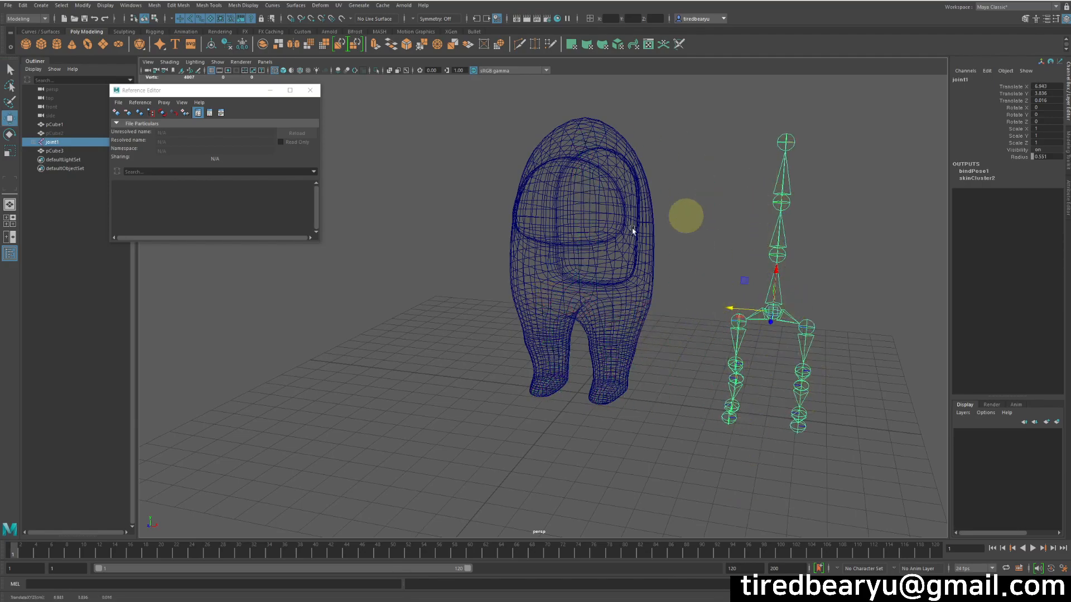
{"action": "key", "text": "ctrl+z"}
Step: Select the full body mesh pCube1, the legs mesh pCube3 and the root joint1 together, and restore shaded display
{"action": "left_click_drag", "start_coordinate": [745, 396], "coordinate": [717, 389], "text": "alt"}
{"action": "left_click_drag", "start_coordinate": [660, 249], "coordinate": [629, 259], "text": "shift"}
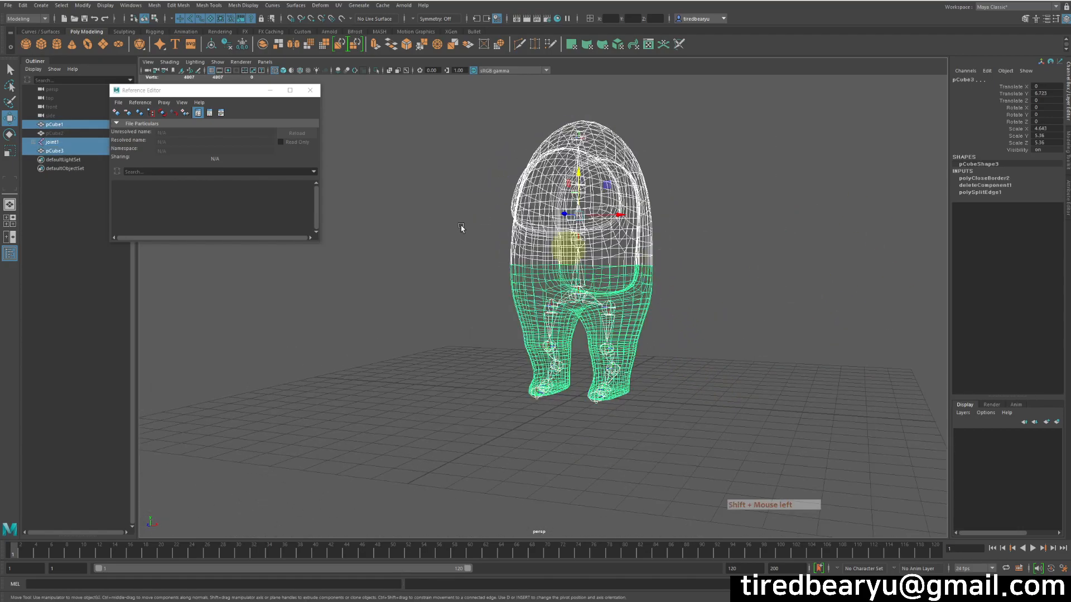
{"action": "left_click", "coordinate": [66, 126]}
{"action": "left_click", "coordinate": [50, 150], "text": "ctrl"}
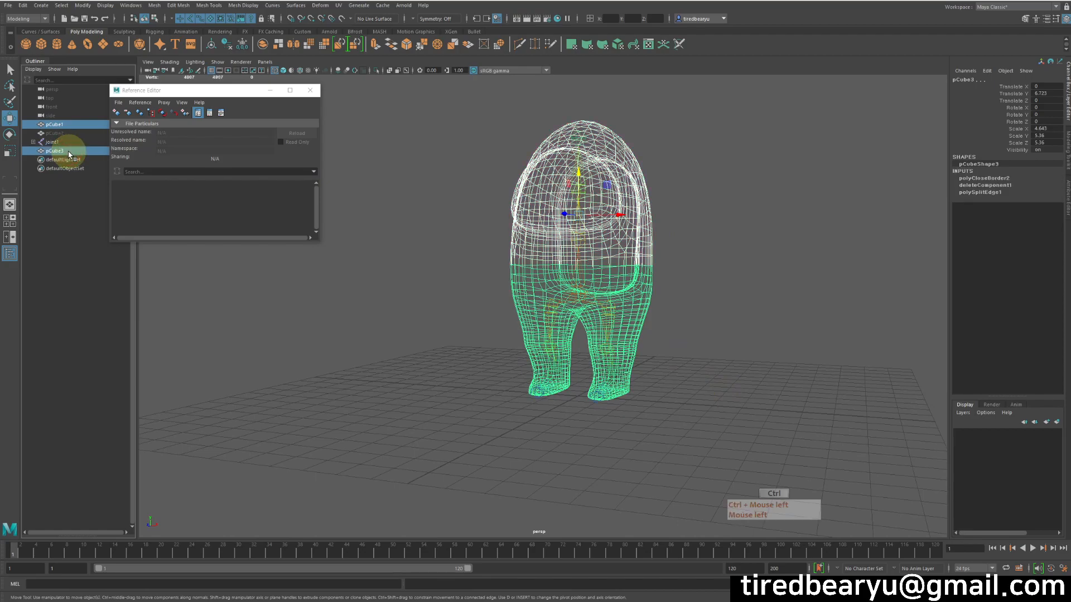
{"action": "left_click", "coordinate": [51, 143], "text": "ctrl"}
{"action": "key", "text": "5"}
{"action": "left_click_drag", "start_coordinate": [550, 279], "coordinate": [631, 317], "text": "alt"}
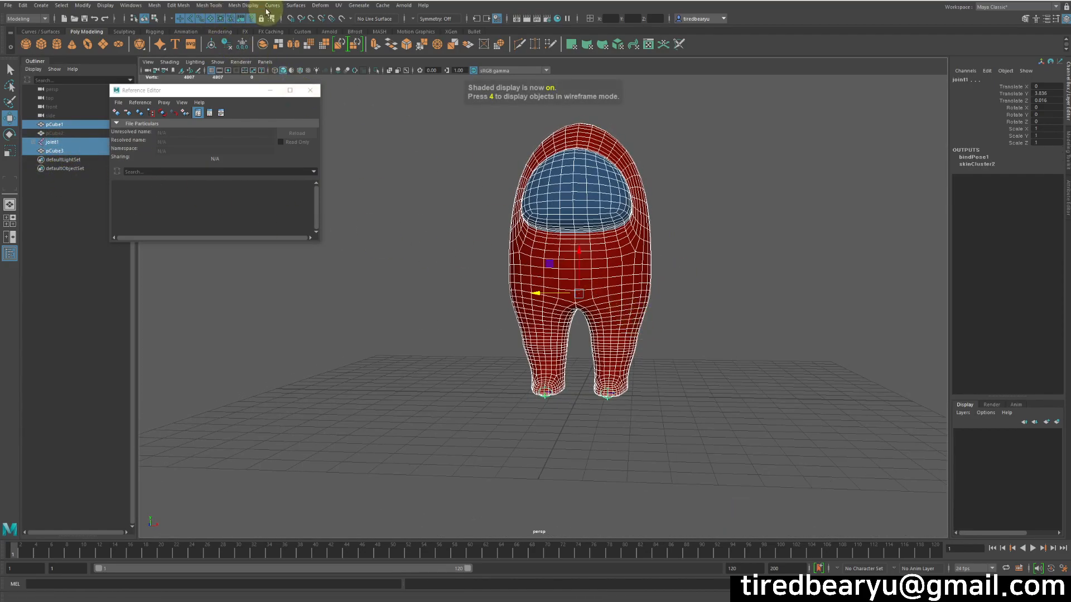
Step: Switch to the Rigging command set and bind the full body mesh pCube1 and legs mesh pCube3 to the joint1 skeleton with Bind Skin
{"action": "left_click", "coordinate": [20, 19]}
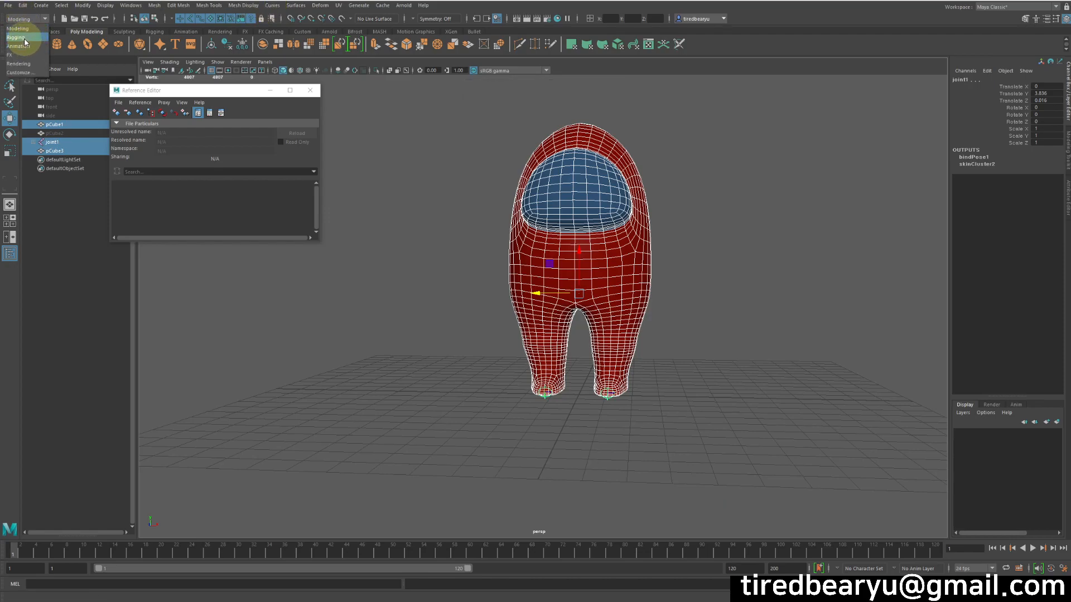
{"action": "left_click", "coordinate": [25, 38]}
{"action": "left_click", "coordinate": [199, 7]}
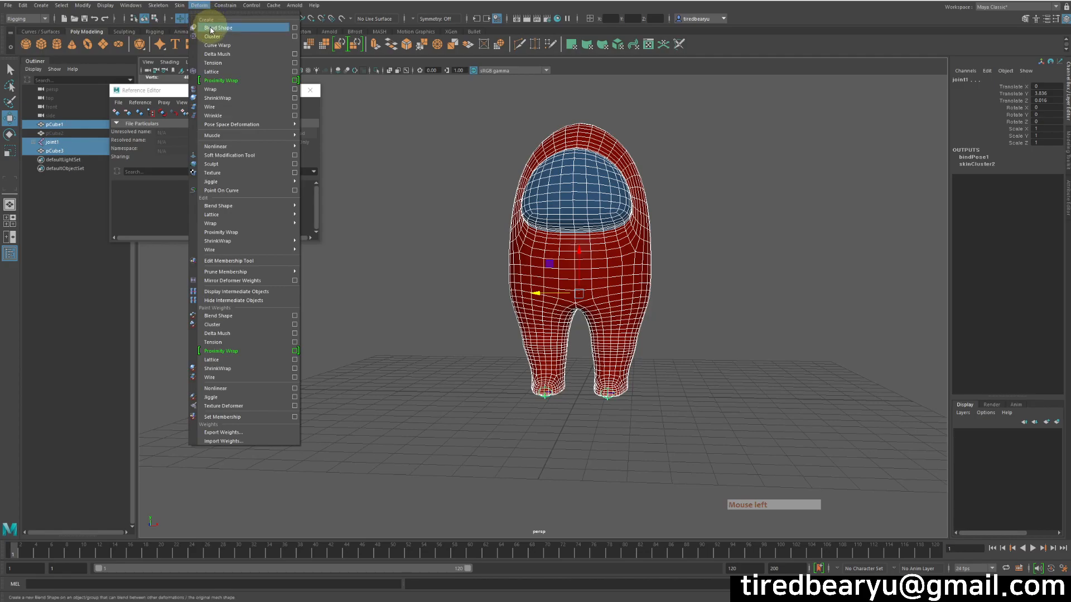
{"action": "left_click", "coordinate": [190, 30]}
Step: Test the binding by moving the root joint joint1 away from its place, and undo the moves
{"action": "left_click_drag", "start_coordinate": [726, 287], "coordinate": [688, 280], "text": "alt"}
{"action": "right_click_drag", "start_coordinate": [689, 280], "coordinate": [755, 264], "text": "alt"}
{"action": "left_click", "coordinate": [767, 274]}
{"action": "left_click_drag", "start_coordinate": [470, 228], "coordinate": [691, 334]}
{"action": "middle_click_drag", "start_coordinate": [685, 338], "coordinate": [693, 311]}
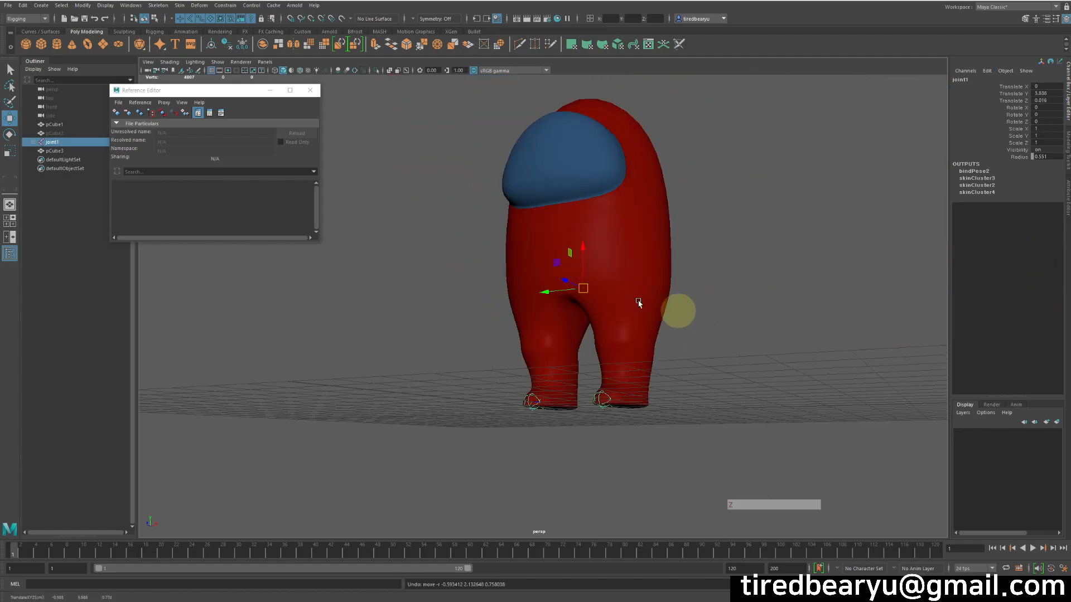
{"action": "middle_click_drag", "start_coordinate": [514, 256], "coordinate": [598, 290]}
{"action": "key", "text": "ctrl+z"}
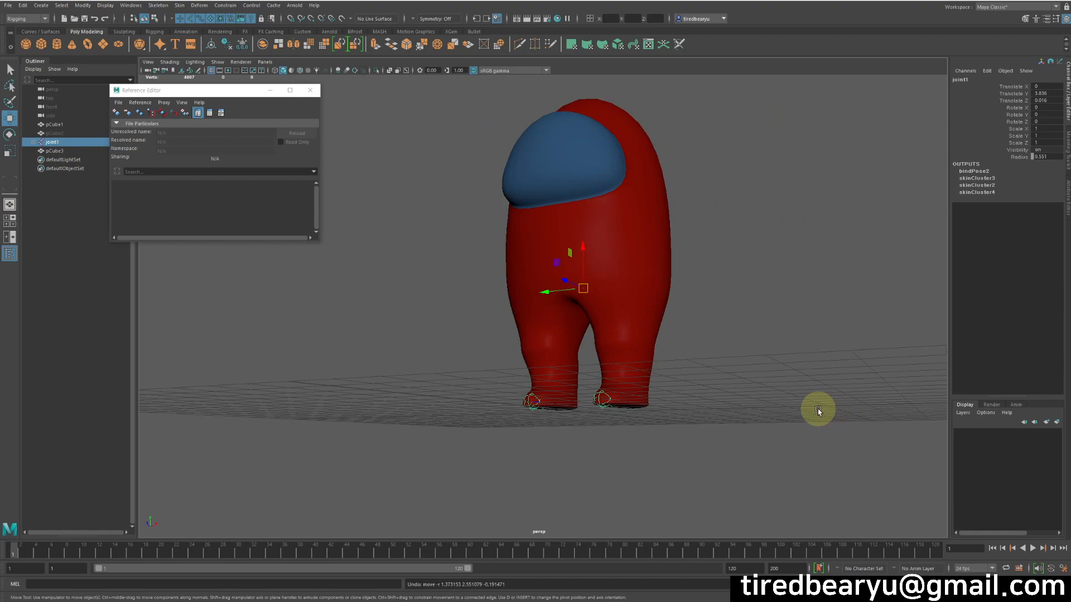
Step: Examine the full body mesh pCube1 and the legs mesh pCube3 by selecting each in turn
{"action": "left_click", "coordinate": [67, 125]}
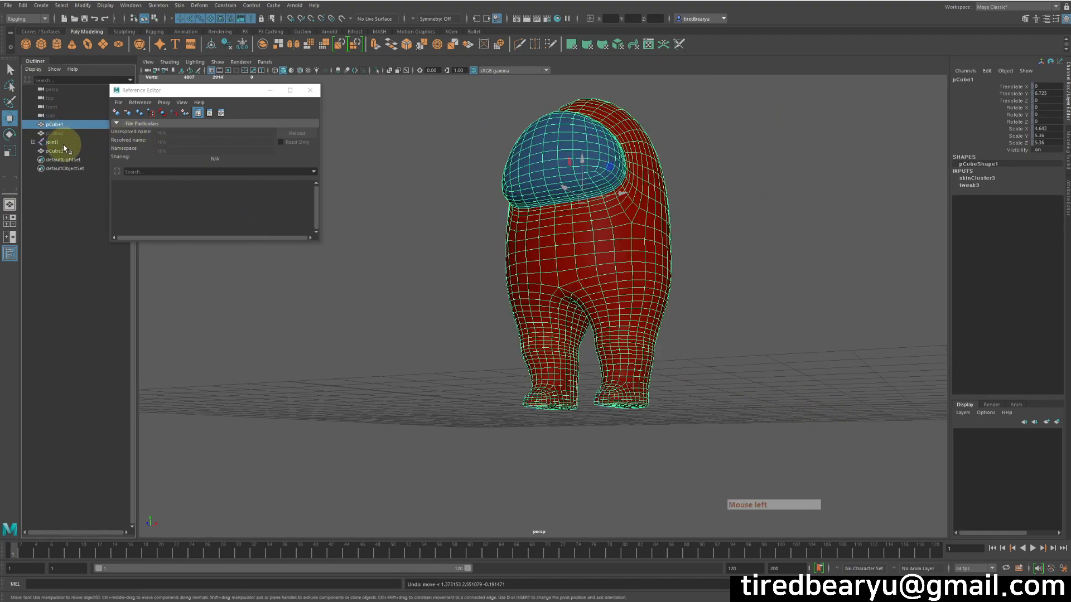
{"action": "left_click", "coordinate": [56, 151]}
{"action": "left_click", "coordinate": [66, 126]}
{"action": "left_click", "coordinate": [55, 151]}
{"action": "left_click", "coordinate": [63, 123]}
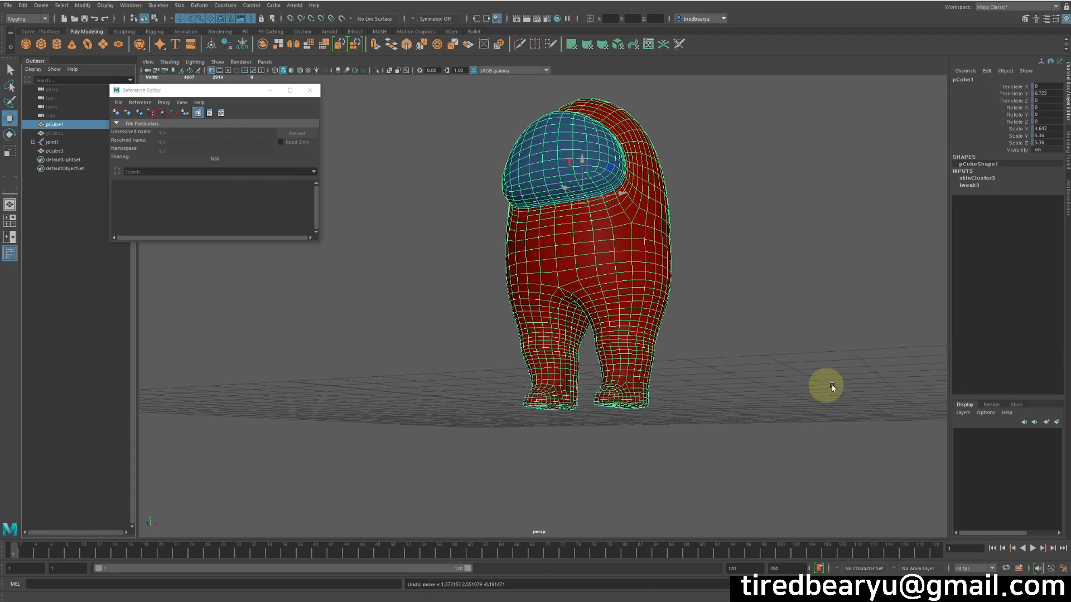
{"action": "left_click_drag", "start_coordinate": [610, 310], "coordinate": [664, 327], "text": "alt"}
{"action": "middle_click_drag", "start_coordinate": [664, 328], "coordinate": [643, 267], "text": "alt"}
{"action": "right_click_drag", "start_coordinate": [643, 267], "coordinate": [773, 290], "text": "alt"}
{"action": "middle_click_drag", "start_coordinate": [772, 289], "coordinate": [774, 316], "text": "alt"}
{"action": "left_click_drag", "start_coordinate": [774, 315], "coordinate": [769, 308], "text": "alt"}
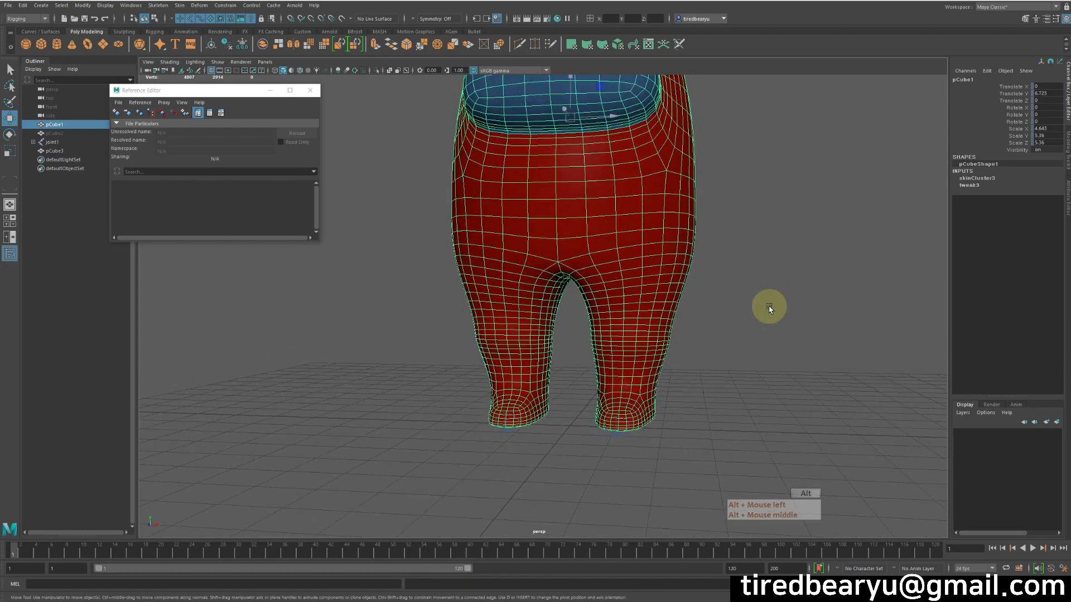
{"action": "key", "text": "4"}
{"action": "key", "text": "5"}
{"action": "left_click", "coordinate": [744, 238]}
{"action": "left_click", "coordinate": [680, 172]}
{"action": "mouse_move", "coordinate": [683, 150]}
{"action": "right_mouse_down"}
{"action": "mouse_move", "coordinate": [695, 313]}
{"action": "mouse_move", "coordinate": [694, 296]}
{"action": "right_mouse_up"}
{"action": "right_click_drag", "start_coordinate": [752, 316], "coordinate": [797, 478]}
{"action": "left_click", "coordinate": [796, 477]}
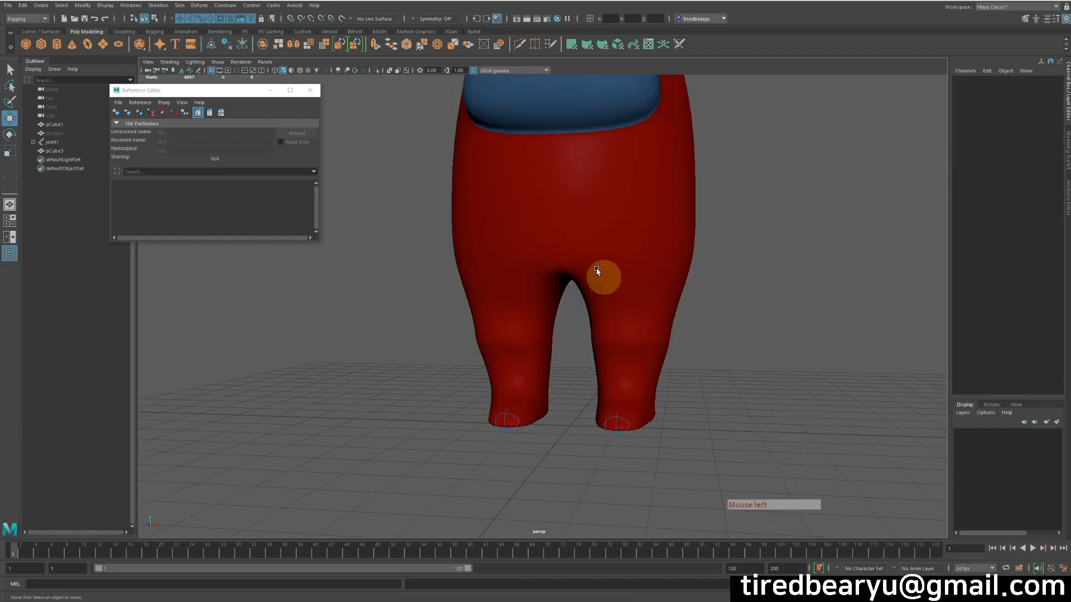
Step: Rotate the hip joint joint5 sideways to raise the leg, checking the pose in wireframe and shaded display
{"action": "left_click", "coordinate": [606, 258]}
{"action": "key", "text": "e"}
{"action": "left_click", "coordinate": [709, 317]}
{"action": "left_click", "coordinate": [639, 311]}
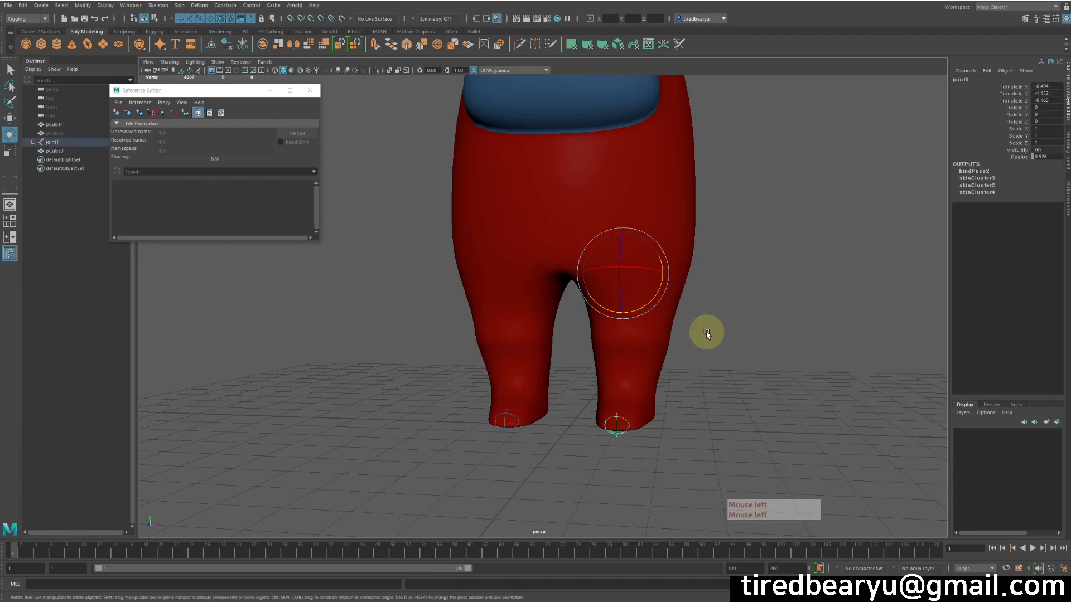
{"action": "key", "text": "4"}
{"action": "mouse_move", "coordinate": [651, 297]}
{"action": "left_mouse_down"}
{"action": "mouse_move", "coordinate": [678, 255]}
{"action": "mouse_move", "coordinate": [800, 259]}
{"action": "mouse_move", "coordinate": [770, 266]}
{"action": "left_mouse_up"}
{"action": "key", "text": "5"}
{"action": "left_click", "coordinate": [677, 229]}
{"action": "left_click_drag", "start_coordinate": [676, 229], "coordinate": [655, 217], "text": "alt"}
{"action": "left_click_drag", "start_coordinate": [690, 239], "coordinate": [697, 231], "text": "alt"}
Step: Start Paint Skin Weights on the full body mesh pCube1, try a stroke and undo it
{"action": "left_click", "coordinate": [776, 193]}
{"action": "left_click", "coordinate": [676, 137]}
{"action": "mouse_move", "coordinate": [677, 137]}
{"action": "right_mouse_down"}
{"action": "mouse_move", "coordinate": [676, 295]}
{"action": "mouse_move", "coordinate": [676, 281]}
{"action": "mouse_move", "coordinate": [742, 308]}
{"action": "mouse_move", "coordinate": [810, 309]}
{"action": "right_mouse_up"}
{"action": "left_click_drag", "start_coordinate": [693, 279], "coordinate": [645, 258], "text": "alt"}
{"action": "mouse_move", "coordinate": [640, 209]}
{"action": "left_mouse_down"}
{"action": "mouse_move", "coordinate": [626, 208]}
{"action": "mouse_move", "coordinate": [657, 203]}
{"action": "left_mouse_up"}
{"action": "key", "text": "ctrl+z"}
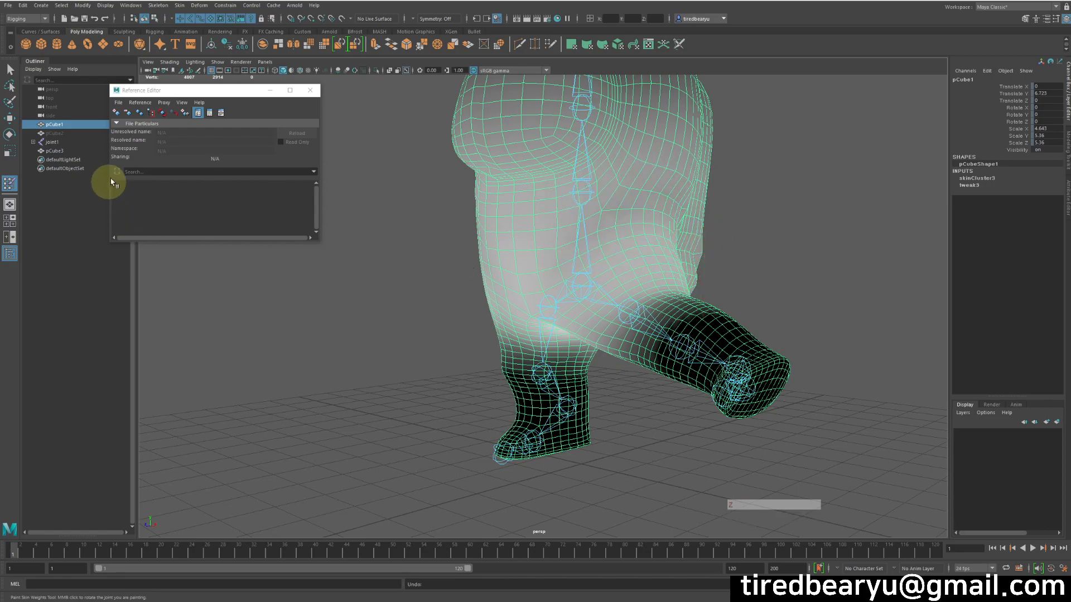
Step: Set the Paint Skin Weights tool to the Add operation with a value of about 0.52 for joint1
{"action": "double_click", "coordinate": [10, 185]}
{"action": "mouse_move", "coordinate": [167, 120]}
{"action": "left_mouse_down"}
{"action": "mouse_move", "coordinate": [315, 118]}
{"action": "mouse_move", "coordinate": [705, 146]}
{"action": "left_mouse_up"}
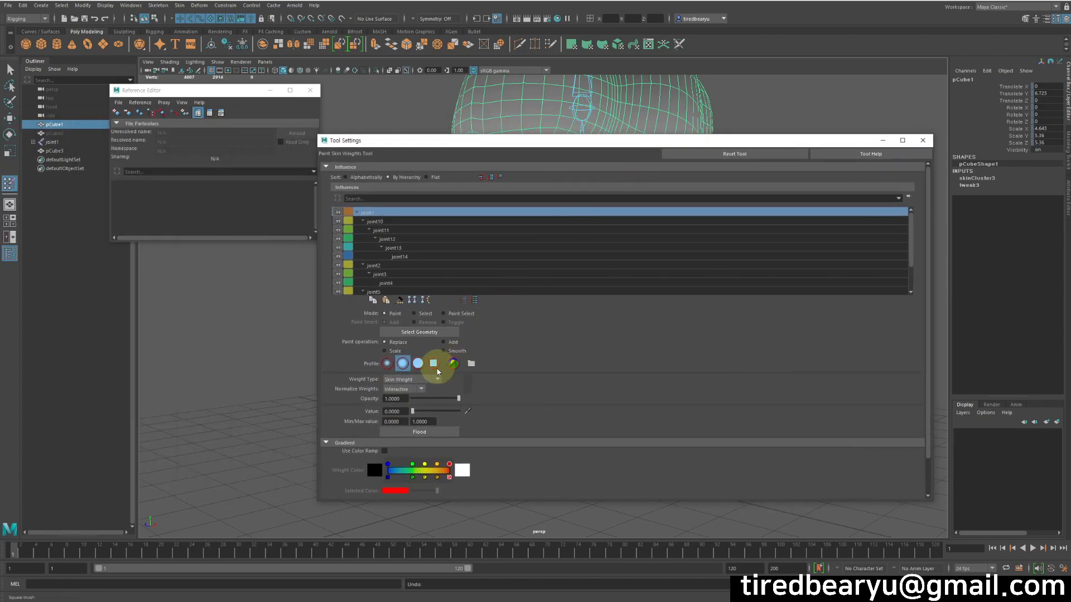
{"action": "mouse_move", "coordinate": [420, 412]}
{"action": "left_mouse_down"}
{"action": "mouse_move", "coordinate": [493, 410]}
{"action": "mouse_move", "coordinate": [437, 411]}
{"action": "left_mouse_up"}
{"action": "left_click", "coordinate": [444, 342]}
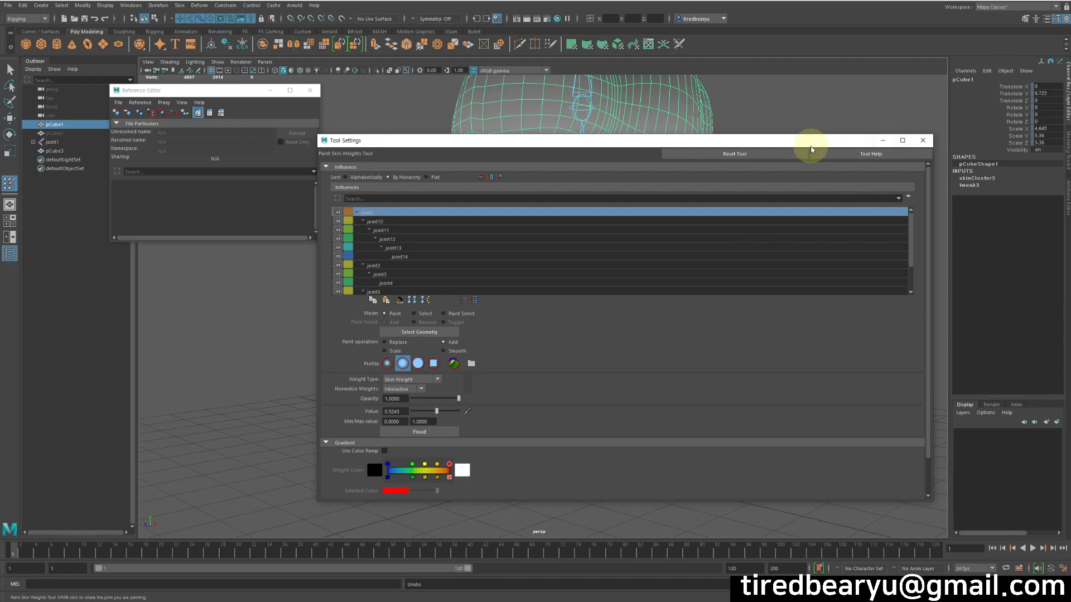
Step: Move the tool settings aside and paint the added weight onto the full body mesh around the raised leg's hip
{"action": "left_click_drag", "start_coordinate": [808, 145], "coordinate": [174, 103]}
{"action": "mouse_move", "coordinate": [401, 184]}
{"action": "left_mouse_down", "text": "alt"}
{"action": "mouse_move", "coordinate": [605, 244]}
{"action": "mouse_move", "coordinate": [638, 232]}
{"action": "mouse_move", "coordinate": [639, 262]}
{"action": "mouse_move", "coordinate": [692, 258]}
{"action": "left_mouse_up", "text": "alt"}
{"action": "mouse_move", "coordinate": [119, 101]}
{"action": "left_mouse_down"}
{"action": "mouse_move", "coordinate": [473, 66]}
{"action": "mouse_move", "coordinate": [260, 98]}
{"action": "left_mouse_up"}
{"action": "left_click", "coordinate": [176, 275]}
{"action": "mouse_move", "coordinate": [643, 272]}
{"action": "left_mouse_down", "text": "alt"}
{"action": "mouse_move", "coordinate": [654, 251]}
{"action": "mouse_move", "coordinate": [707, 311]}
{"action": "mouse_move", "coordinate": [691, 323]}
{"action": "mouse_move", "coordinate": [616, 327]}
{"action": "mouse_move", "coordinate": [647, 318]}
{"action": "mouse_move", "coordinate": [592, 324]}
{"action": "mouse_move", "coordinate": [654, 304]}
{"action": "mouse_move", "coordinate": [581, 300]}
{"action": "mouse_move", "coordinate": [654, 317]}
{"action": "mouse_move", "coordinate": [627, 307]}
{"action": "left_mouse_up", "text": "alt"}
{"action": "mouse_move", "coordinate": [626, 250]}
{"action": "left_mouse_down", "text": "alt"}
{"action": "mouse_move", "coordinate": [645, 223]}
{"action": "mouse_move", "coordinate": [707, 240]}
{"action": "mouse_move", "coordinate": [607, 275]}
{"action": "mouse_move", "coordinate": [789, 276]}
{"action": "mouse_move", "coordinate": [789, 313]}
{"action": "mouse_move", "coordinate": [831, 380]}
{"action": "mouse_move", "coordinate": [779, 440]}
{"action": "left_mouse_up", "text": "alt"}
Step: Leave weight painting and select the legs mesh pCube3 to examine it against the body in wireframe display
{"action": "key", "text": "w"}
{"action": "left_click", "coordinate": [833, 387]}
{"action": "left_click", "coordinate": [712, 306]}
{"action": "key", "text": "4"}
{"action": "key", "text": "5"}
{"action": "key", "text": "4"}
{"action": "right_click_drag", "start_coordinate": [705, 256], "coordinate": [748, 282], "text": "alt"}
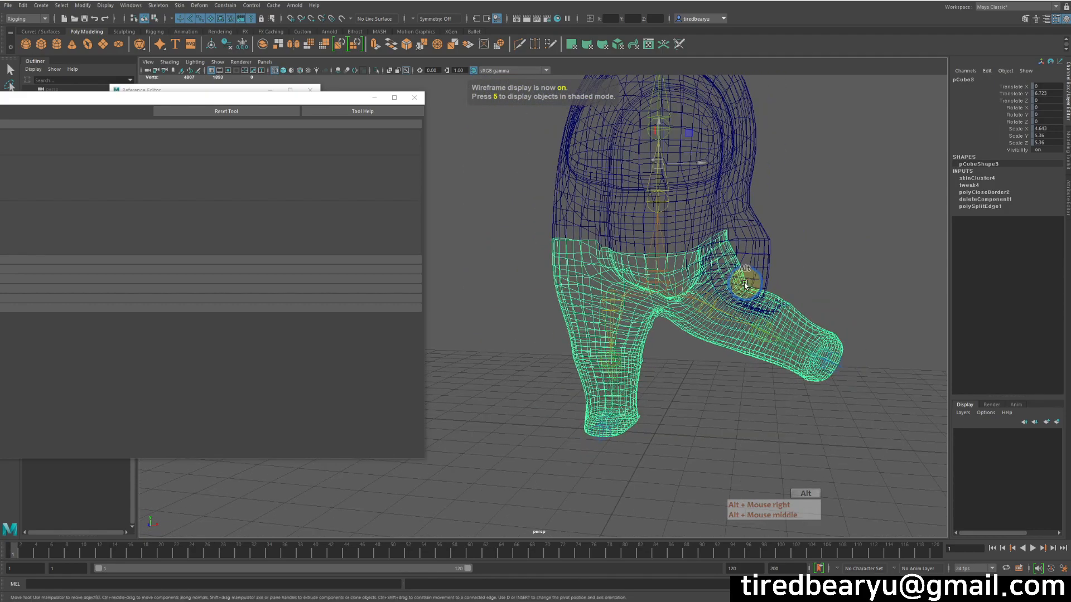
Step: Reset the raised leg joint joint5 to a Rotate Y of 0 and restore shaded display
{"action": "left_click", "coordinate": [713, 312]}
{"action": "left_click", "coordinate": [686, 296]}
{"action": "left_click", "coordinate": [719, 308]}
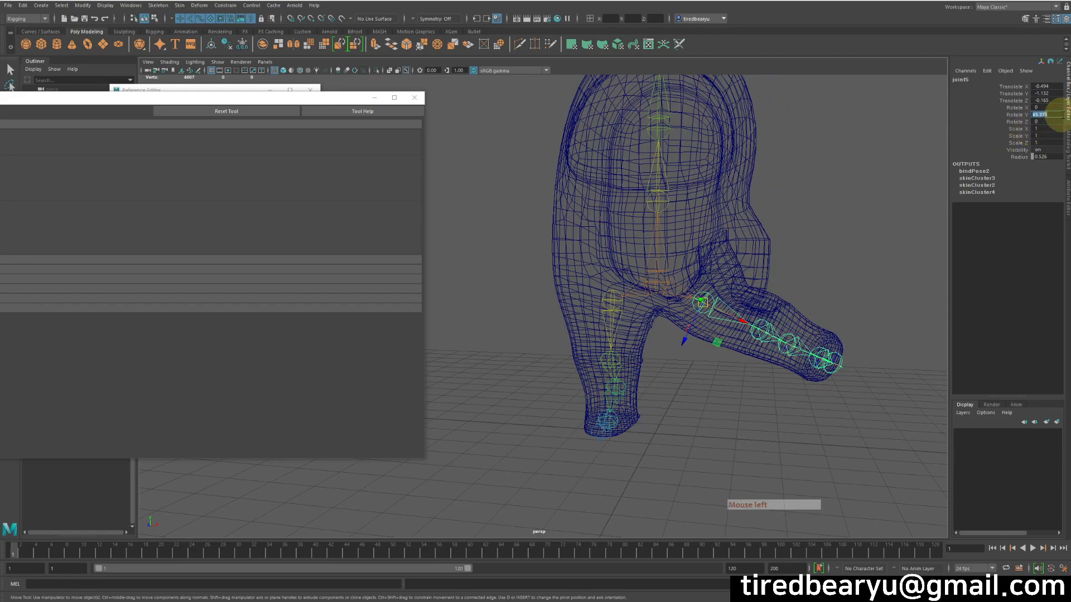
{"action": "type", "text": "0"}
{"action": "key", "text": "Return"}
{"action": "key", "text": "5"}
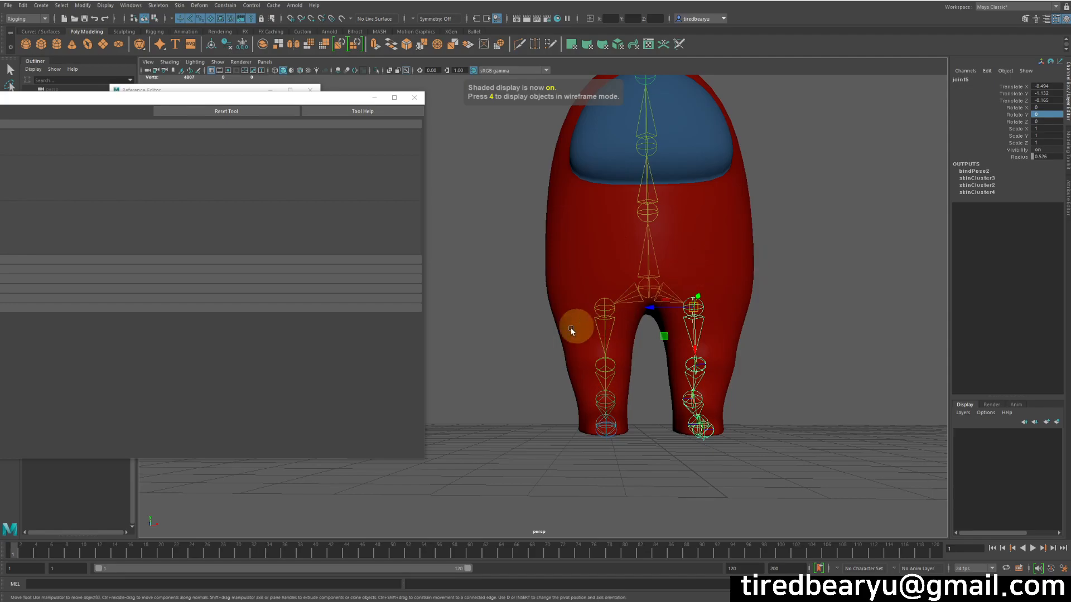
Step: Try rotating the opposite hip joint joint10 sideways about its Y axis, and undo the rotation
{"action": "left_click", "coordinate": [605, 328]}
{"action": "middle_click_drag", "start_coordinate": [691, 343], "coordinate": [784, 445]}
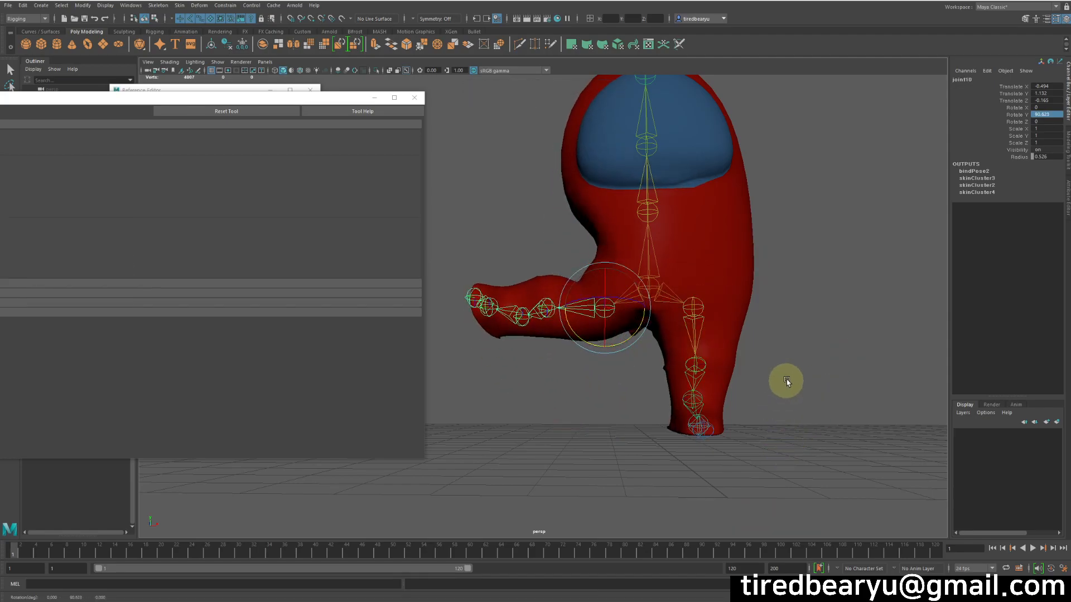
{"action": "key", "text": "ctrl+z"}
{"action": "key", "text": "shift+z"}
{"action": "key", "text": "ctrl+z"}
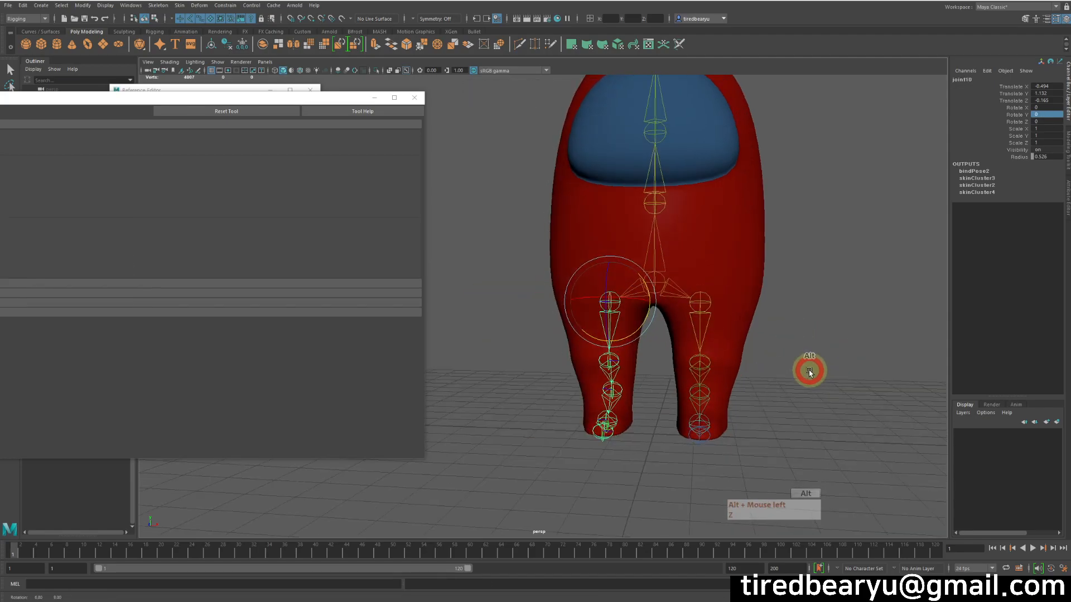
Step: Close the paint tool settings and select the full body mesh pCube1
{"action": "left_click", "coordinate": [749, 215]}
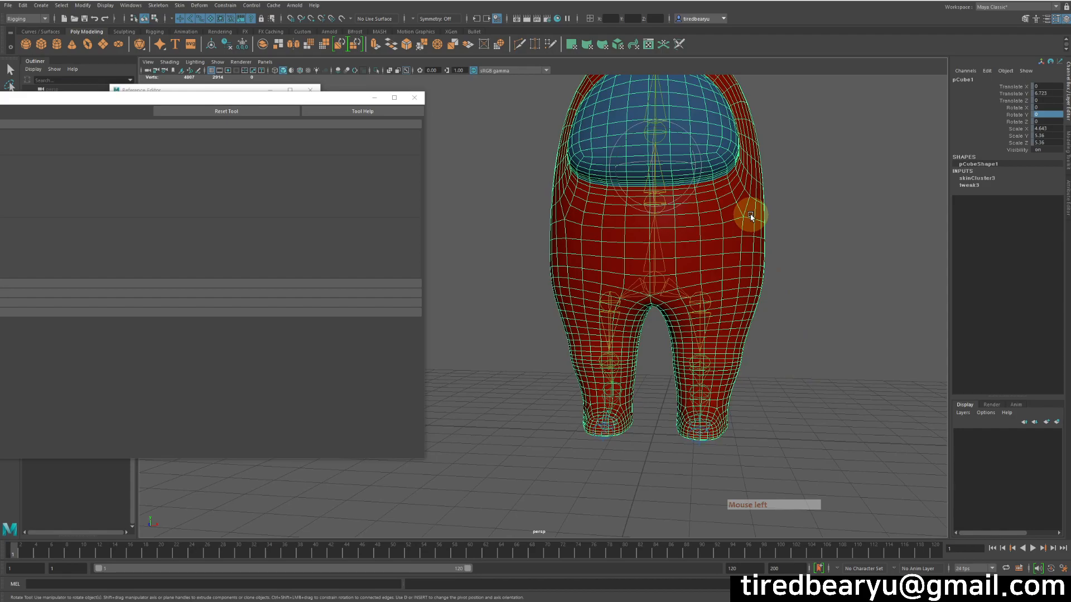
{"action": "left_click", "coordinate": [414, 99]}
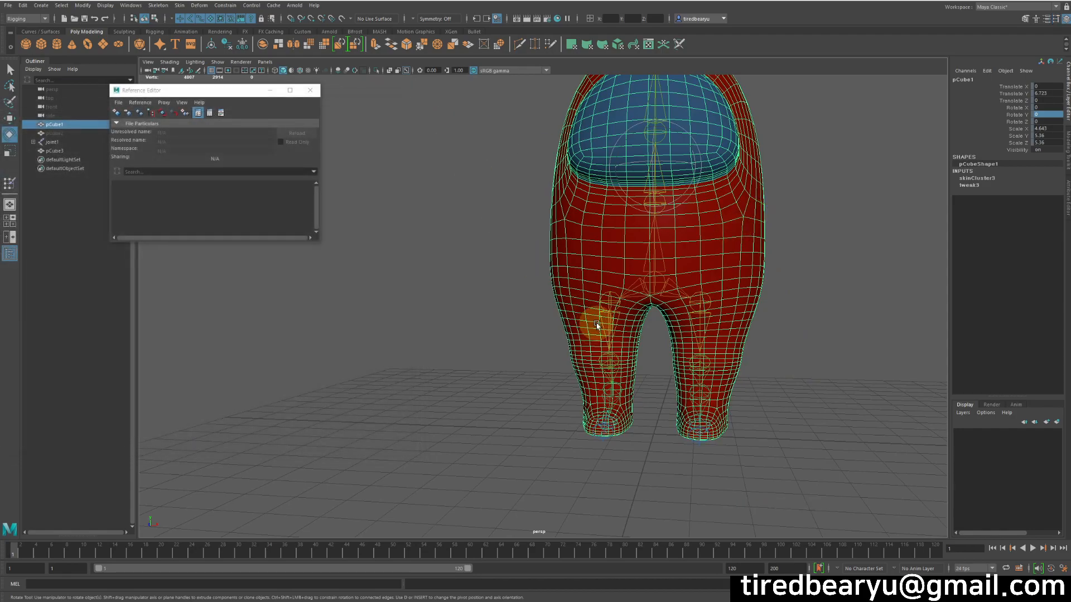
{"action": "left_click", "coordinate": [909, 206]}
{"action": "left_click", "coordinate": [748, 226]}
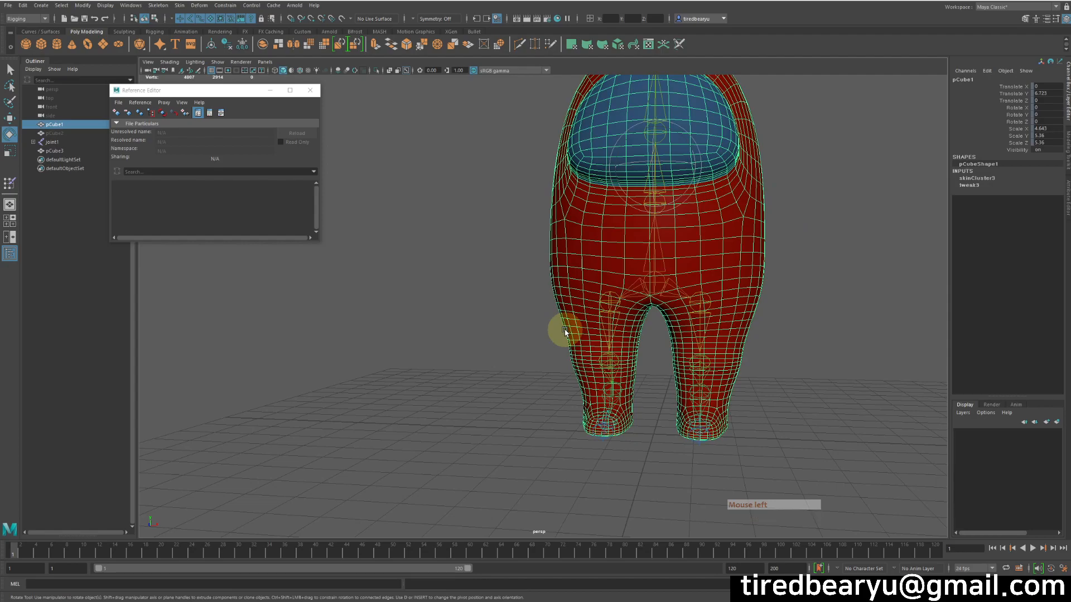
Step: Compare both legs' deformation by test-rotating the hip joints joint10 and joint5, undoing each rotation
{"action": "left_click", "coordinate": [629, 333]}
{"action": "left_click_drag", "start_coordinate": [641, 328], "coordinate": [585, 366]}
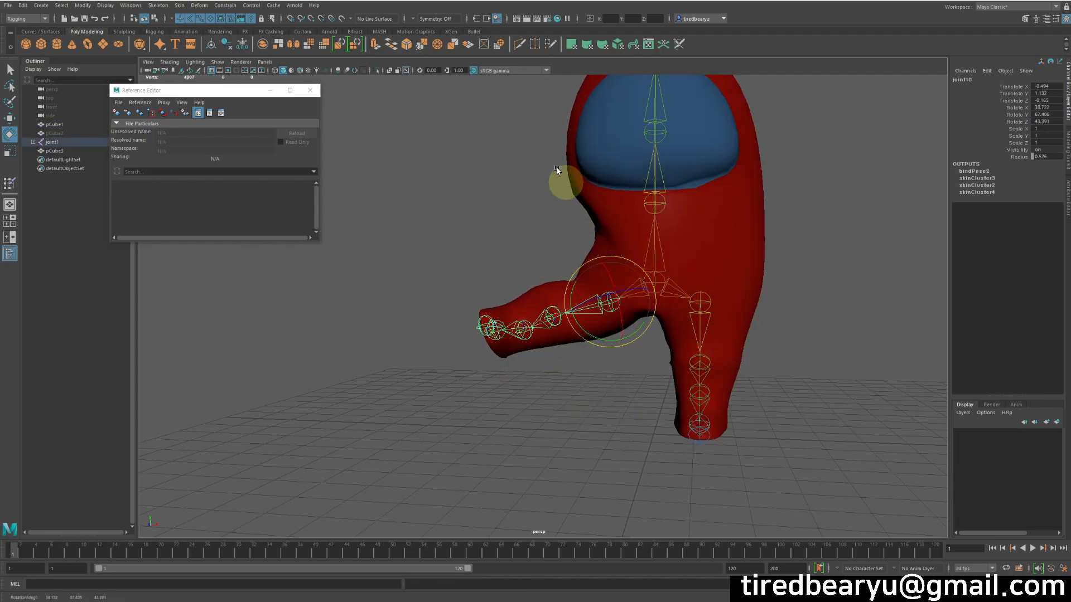
{"action": "key", "text": "ctrl+z"}
{"action": "key", "text": "ctrl+z"}
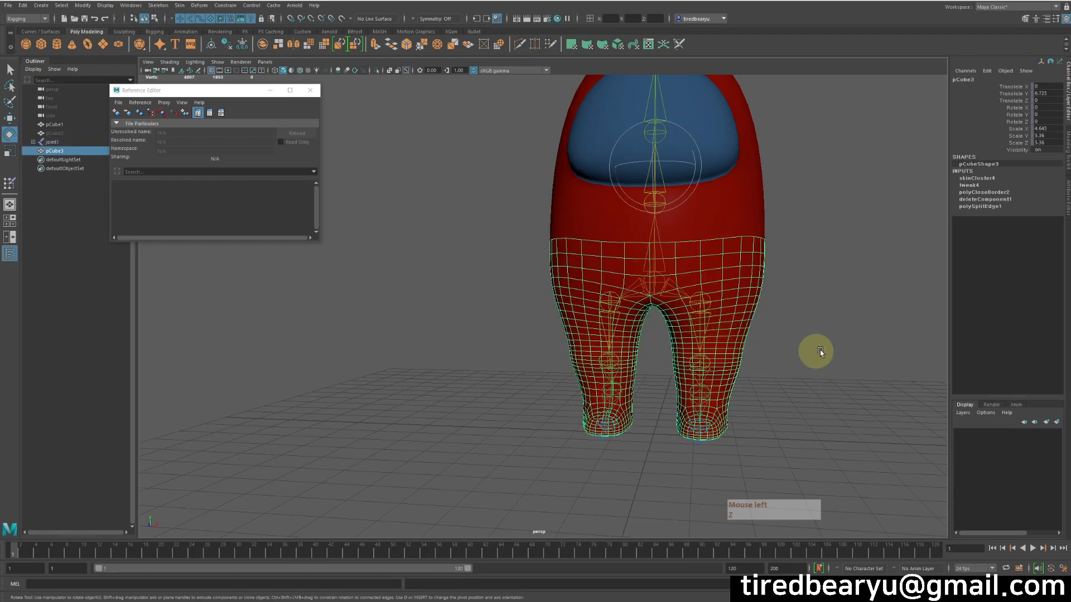
{"action": "left_click", "coordinate": [697, 328]}
{"action": "left_click_drag", "start_coordinate": [727, 324], "coordinate": [745, 286]}
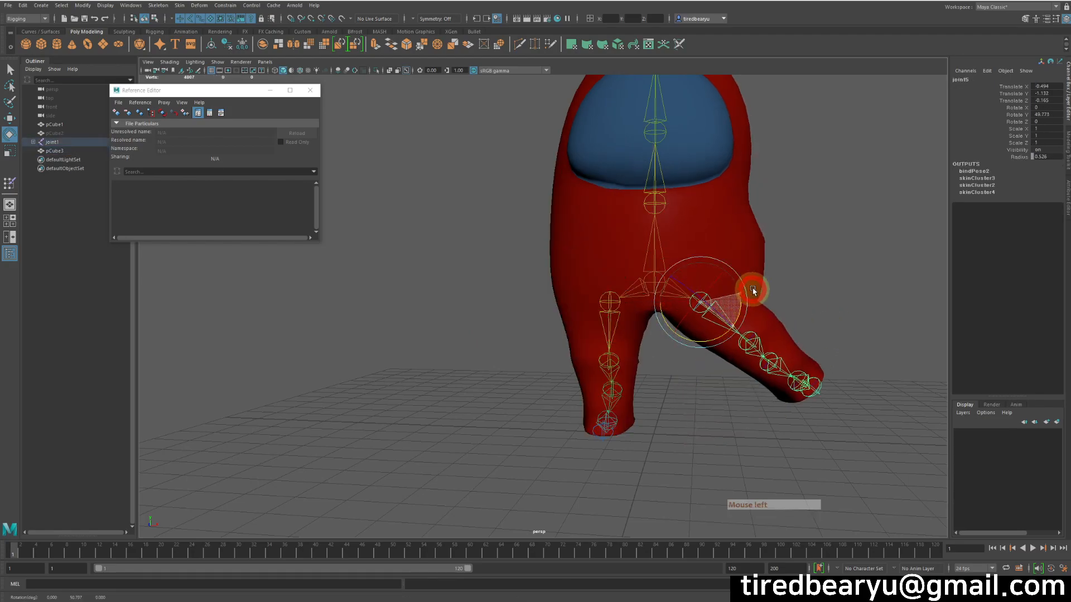
{"action": "key", "text": "z"}
{"action": "middle_click_drag", "start_coordinate": [808, 251], "coordinate": [753, 246]}
{"action": "key", "text": "z"}
Step: Mirror the skin weights of the full body mesh pCube1 across YZ from positive to negative, using closest point on surface
{"action": "left_click", "coordinate": [854, 353]}
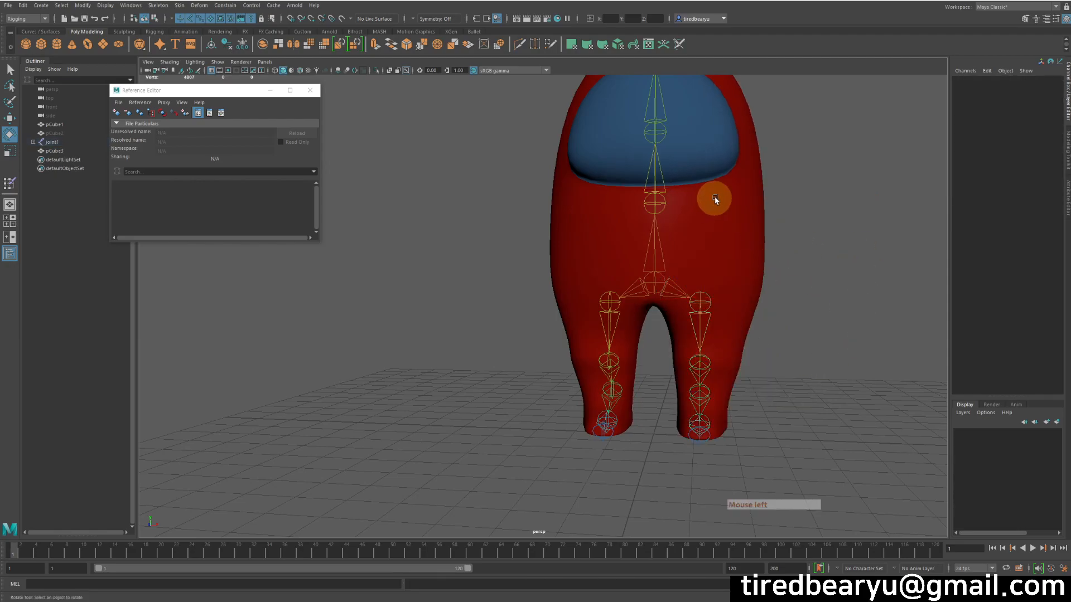
{"action": "left_click", "coordinate": [710, 199]}
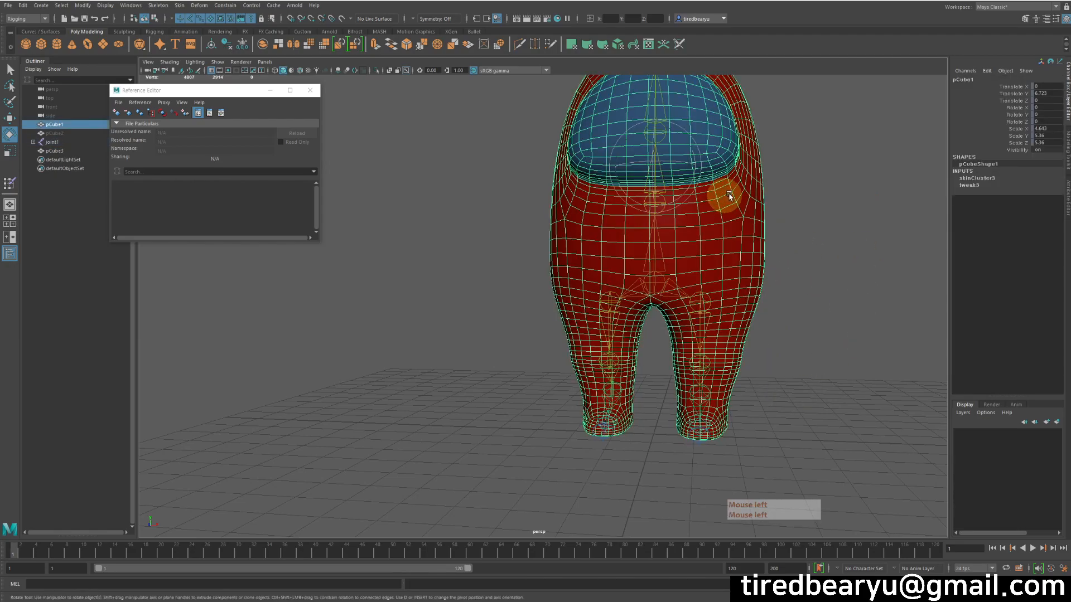
{"action": "left_click", "coordinate": [179, 5]}
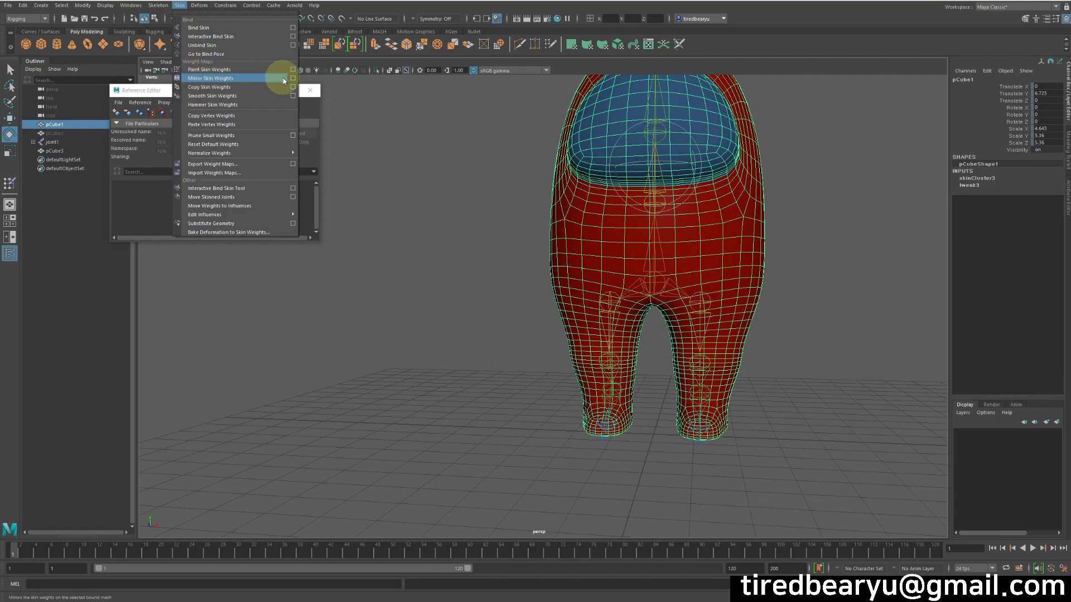
{"action": "left_click", "coordinate": [291, 78]}
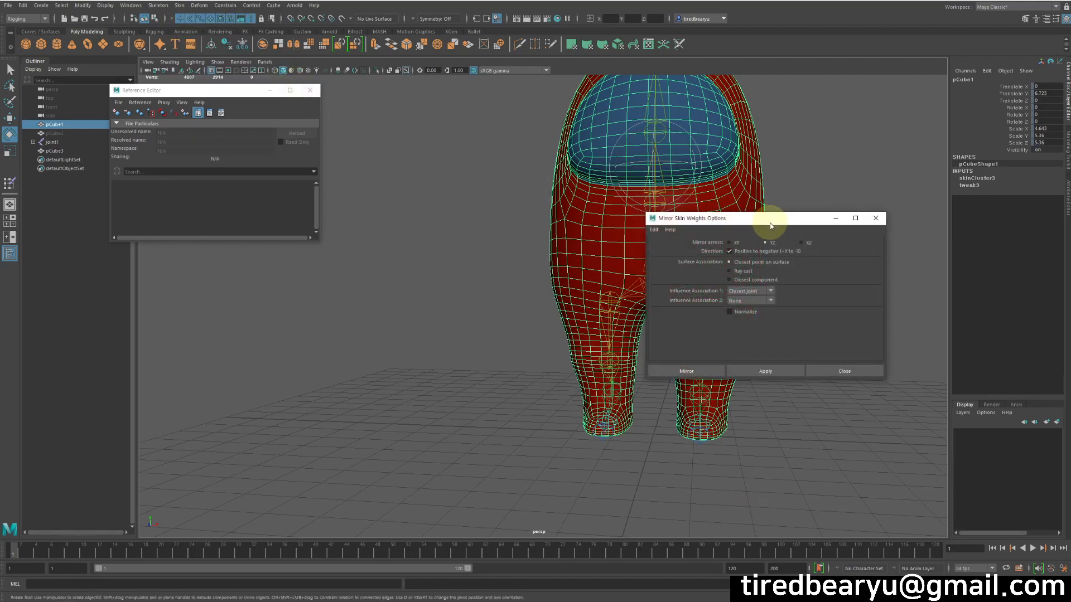
{"action": "left_click_drag", "start_coordinate": [771, 223], "coordinate": [865, 141]}
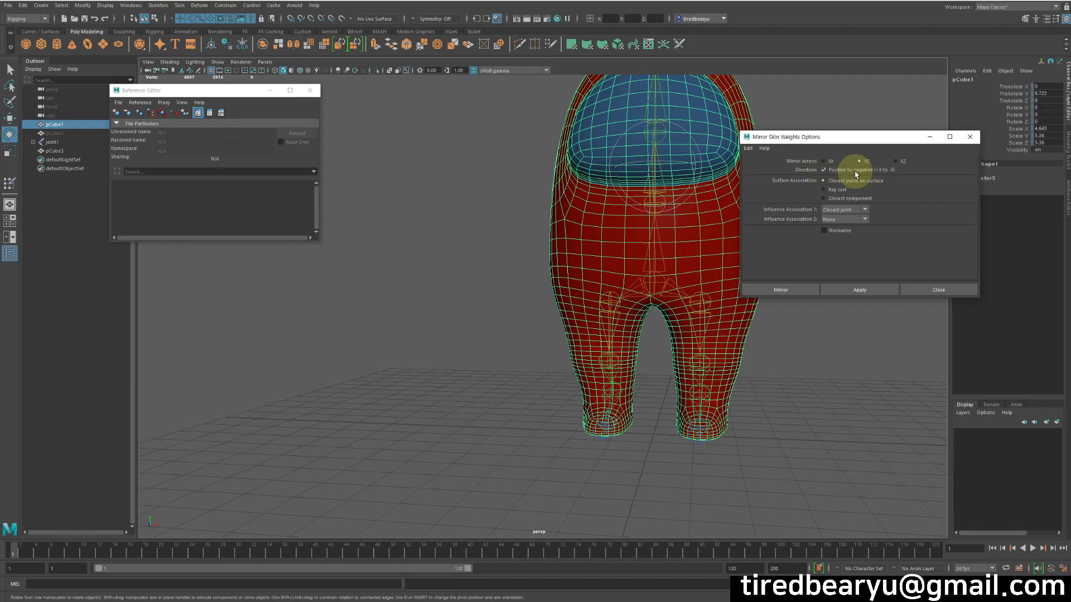
{"action": "left_click_drag", "start_coordinate": [424, 405], "coordinate": [161, 516], "text": "alt"}
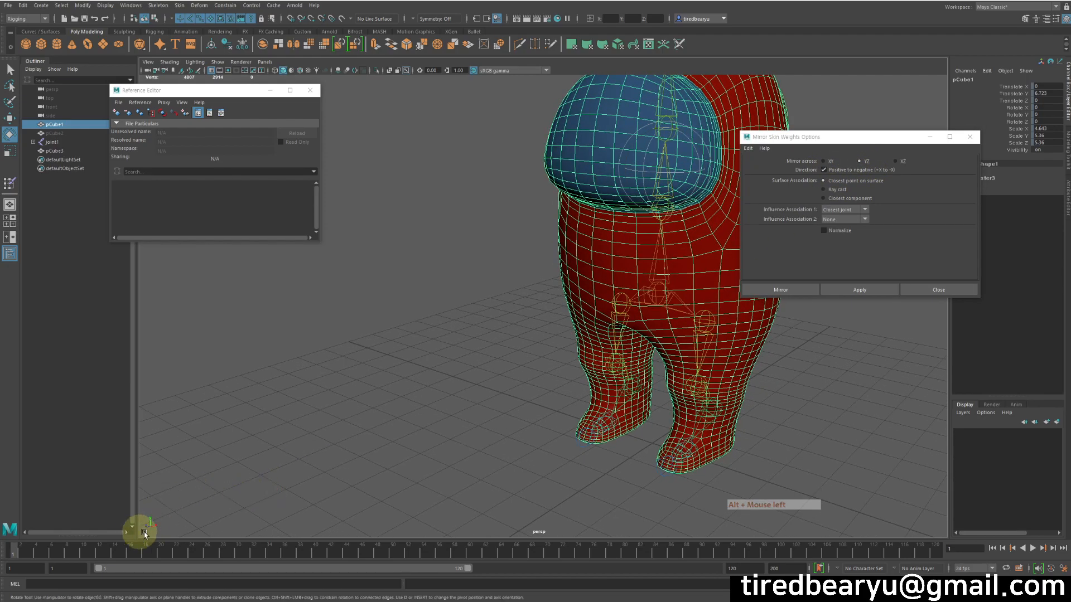
{"action": "left_click_drag", "start_coordinate": [330, 445], "coordinate": [394, 406], "text": "alt"}
{"action": "left_click", "coordinate": [860, 162]}
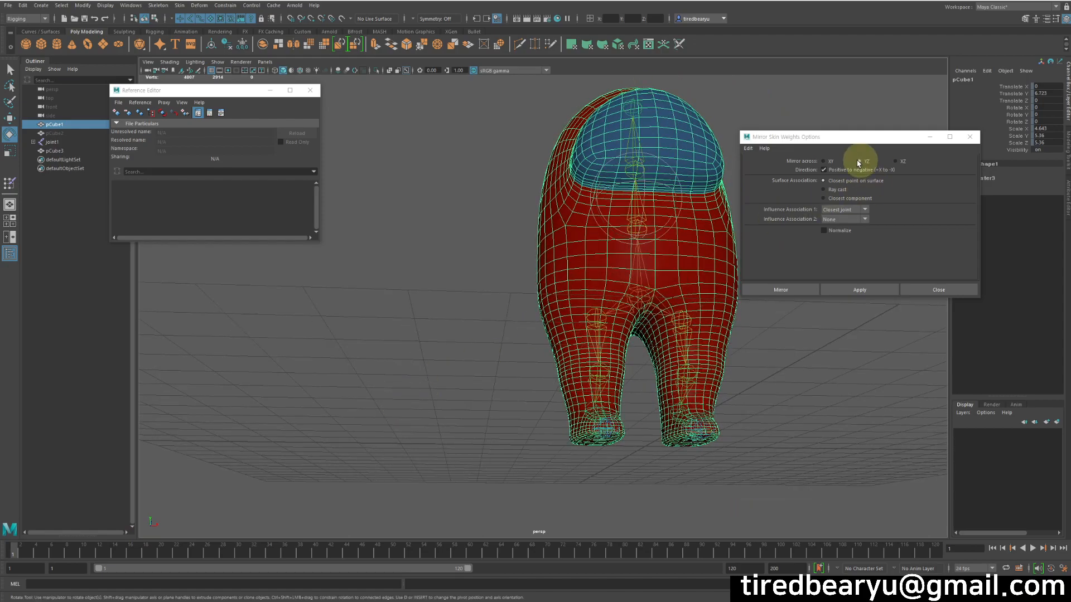
{"action": "left_click_drag", "start_coordinate": [559, 246], "coordinate": [655, 277], "text": "alt"}
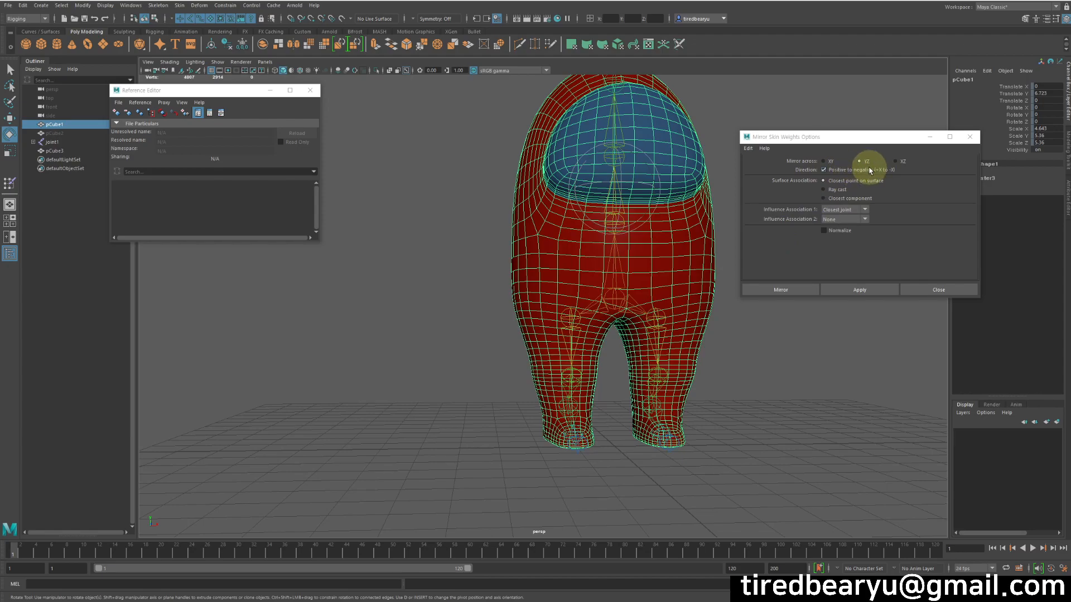
{"action": "left_click", "coordinate": [853, 290]}
{"action": "left_click", "coordinate": [914, 289]}
Step: Test the mirrored weights by rotating joint10 sideways, examine the legs mesh pCube3 in wireframe, and undo the rotations
{"action": "left_click", "coordinate": [759, 364]}
{"action": "left_click_drag", "start_coordinate": [526, 350], "coordinate": [553, 366]}
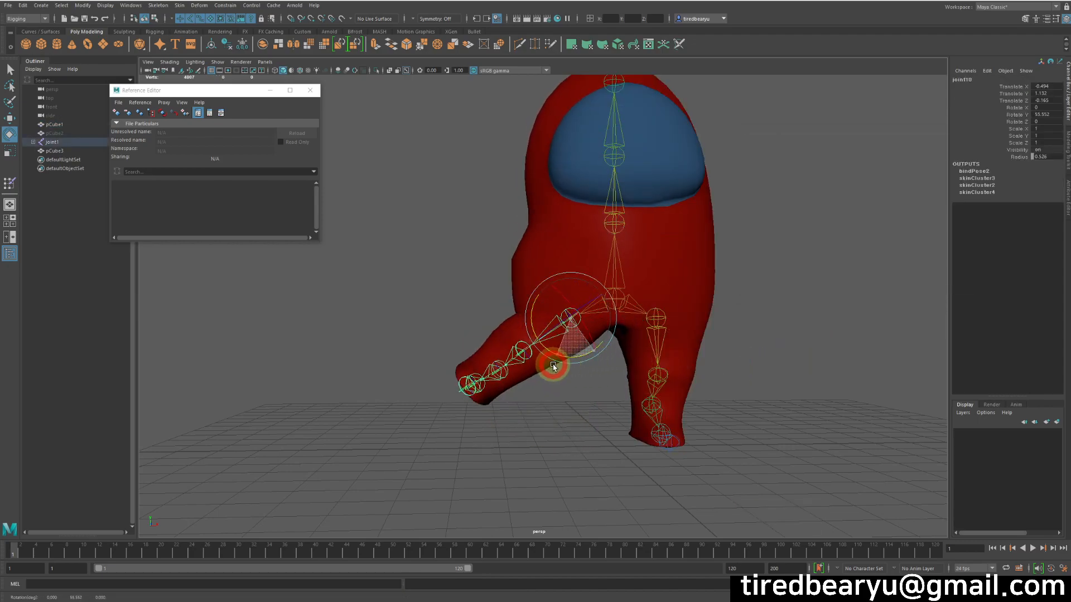
{"action": "key", "text": "ctrl+z"}
{"action": "middle_click_drag", "start_coordinate": [688, 271], "coordinate": [640, 387]}
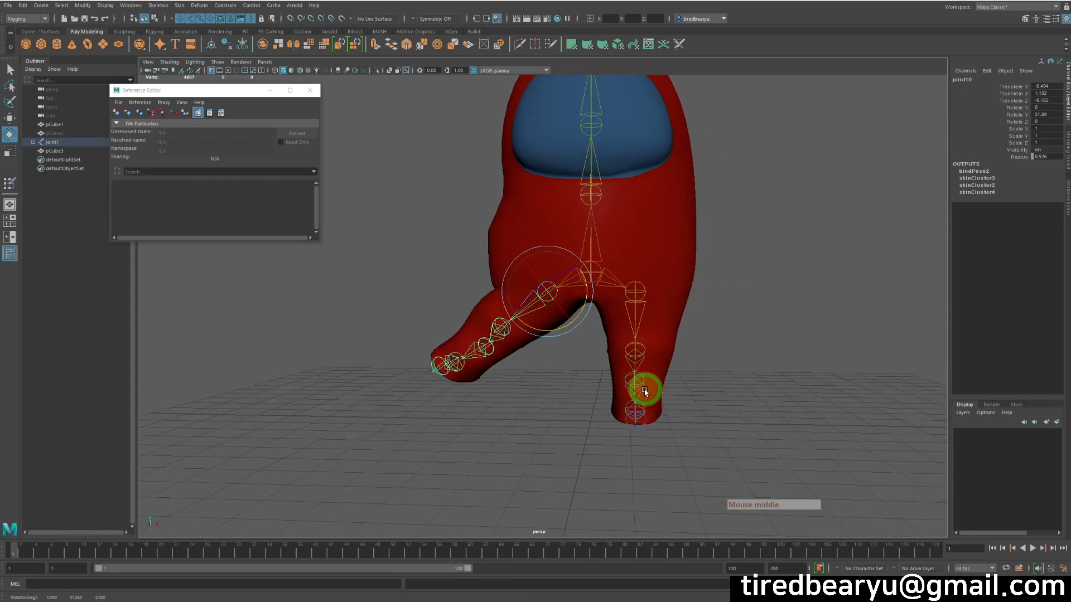
{"action": "key", "text": "4"}
{"action": "left_click", "coordinate": [55, 151]}
{"action": "left_click_drag", "start_coordinate": [389, 366], "coordinate": [435, 306], "text": "alt"}
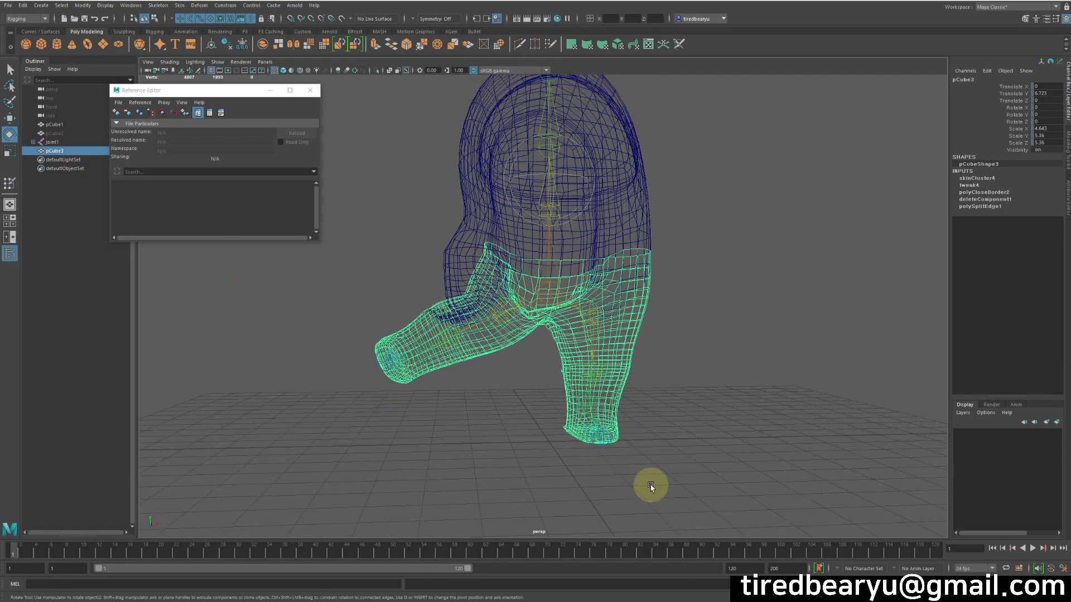
{"action": "key", "text": "ctrl+z"}
{"action": "key", "text": "ctrl+z"}
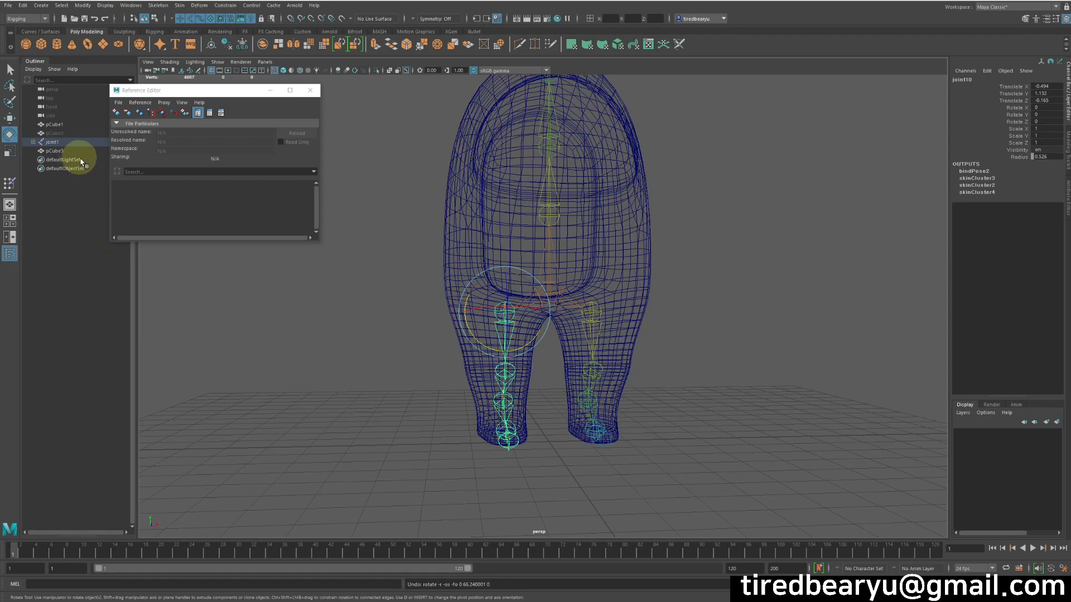
Step: Copy the skin weights from the full body mesh pCube1 to the legs mesh pCube3
{"action": "left_click", "coordinate": [71, 121]}
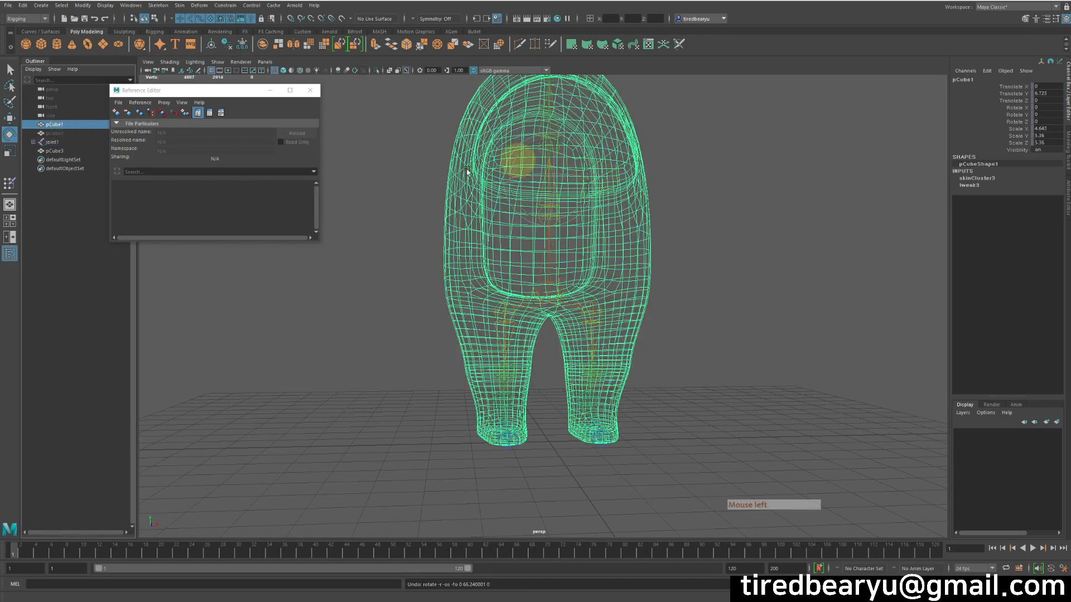
{"action": "left_click", "coordinate": [78, 151], "text": "ctrl"}
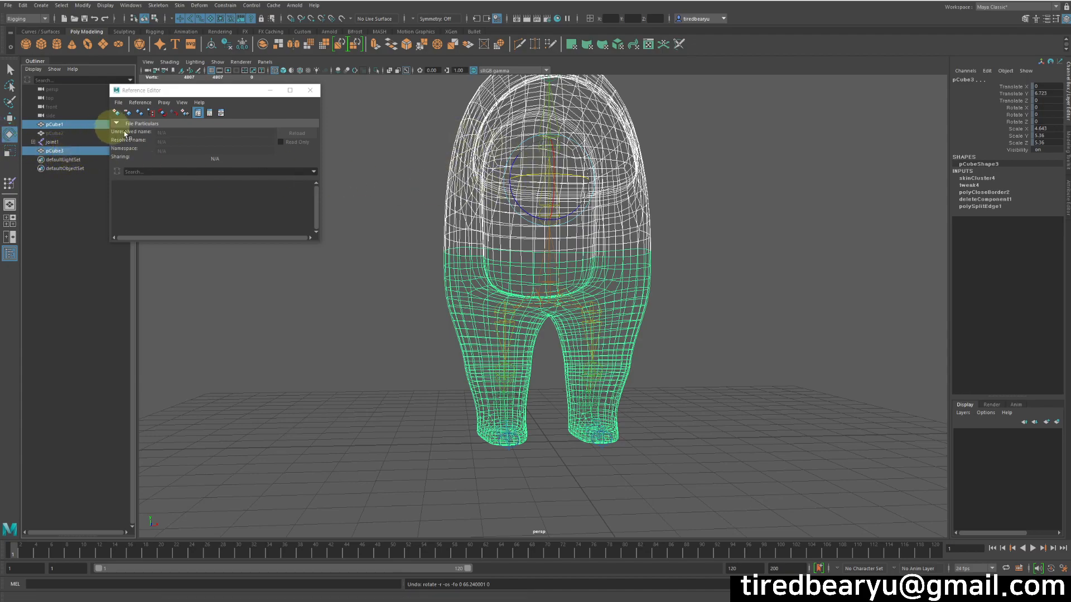
{"action": "left_click", "coordinate": [177, 6]}
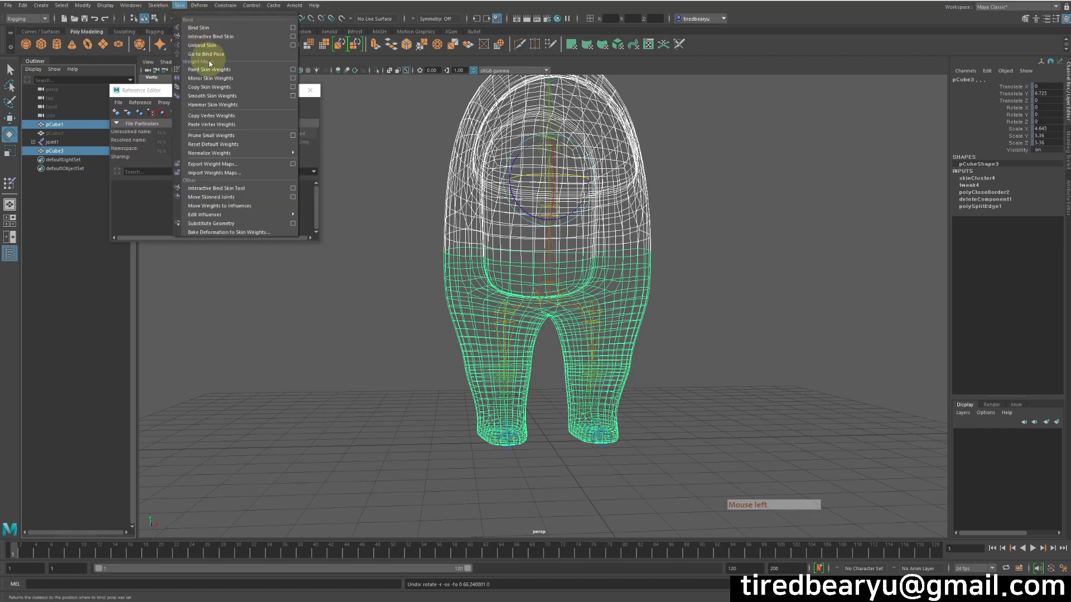
{"action": "left_click", "coordinate": [202, 88]}
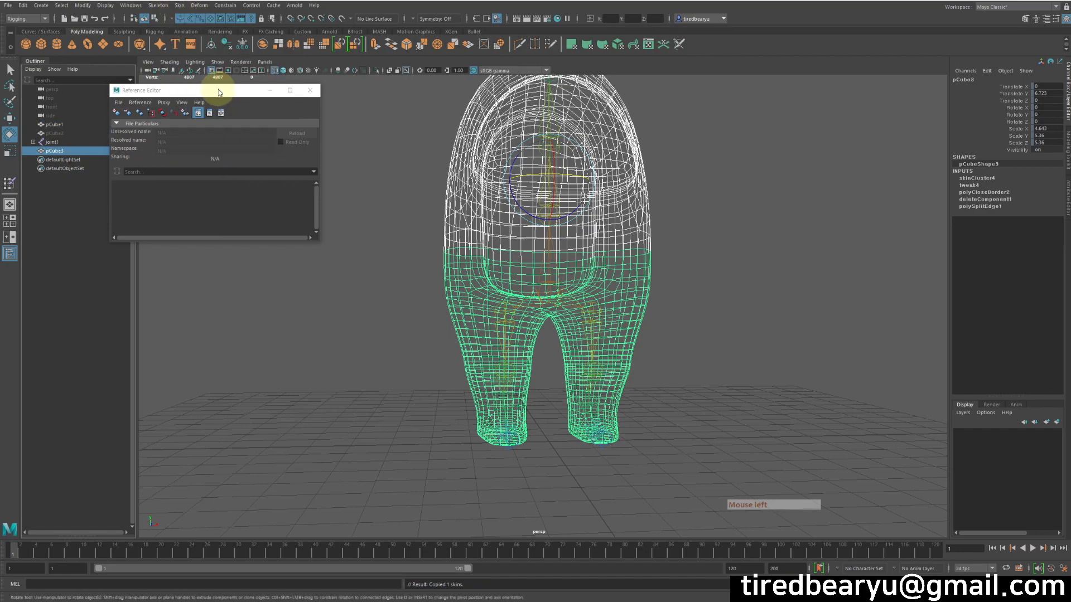
{"action": "left_click", "coordinate": [734, 238]}
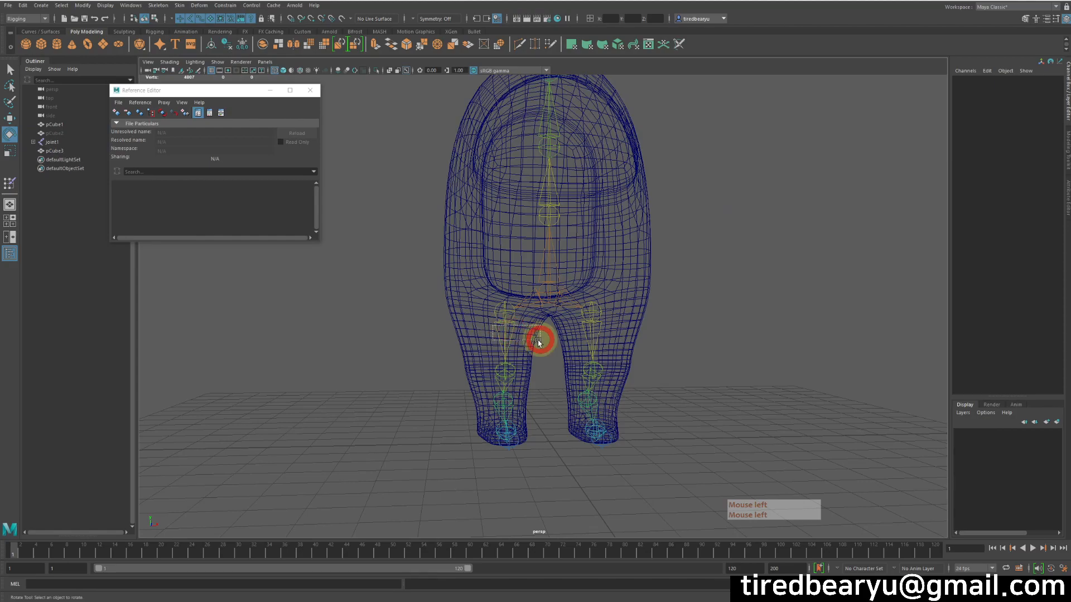
Step: Test the copied weights by rotating the hip joint joint10 sideways and viewing the character in shaded display
{"action": "left_click", "coordinate": [540, 337]}
{"action": "key", "text": "e"}
{"action": "mouse_move", "coordinate": [488, 352]}
{"action": "left_mouse_down"}
{"action": "mouse_move", "coordinate": [418, 342]}
{"action": "mouse_move", "coordinate": [398, 327]}
{"action": "left_mouse_up"}
{"action": "key", "text": "5"}
Step: Compare how the full body mesh pCube1 and the legs mesh pCube3 deform around the raised leg, in wireframe and shaded display
{"action": "left_click", "coordinate": [55, 124]}
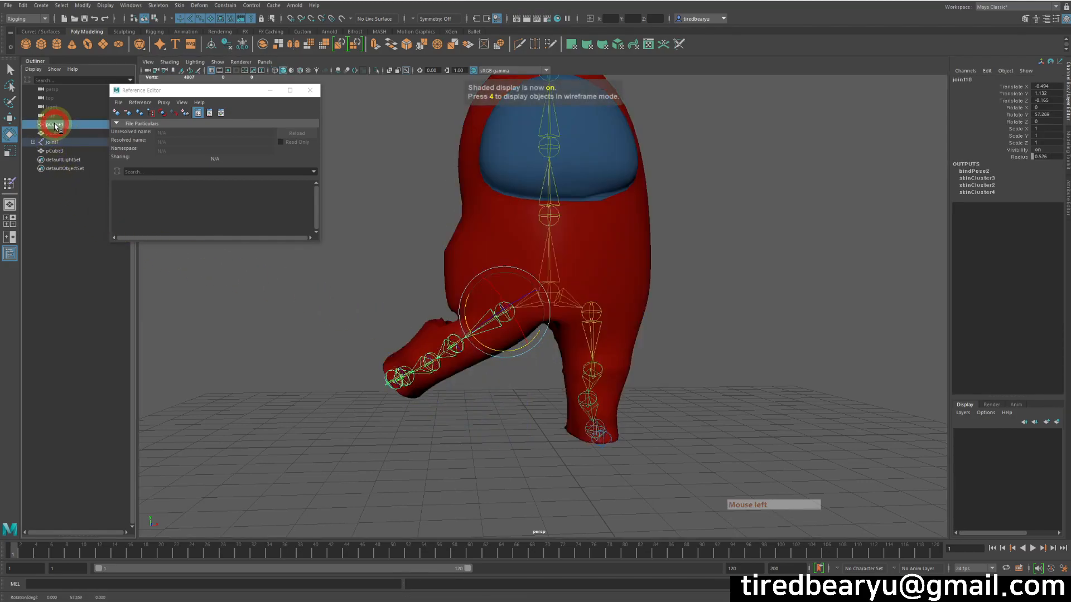
{"action": "left_click", "coordinate": [55, 150]}
{"action": "mouse_move", "coordinate": [439, 242]}
{"action": "left_mouse_down", "text": "alt"}
{"action": "mouse_move", "coordinate": [438, 279]}
{"action": "mouse_move", "coordinate": [428, 260]}
{"action": "left_mouse_up", "text": "alt"}
{"action": "key", "text": "4"}
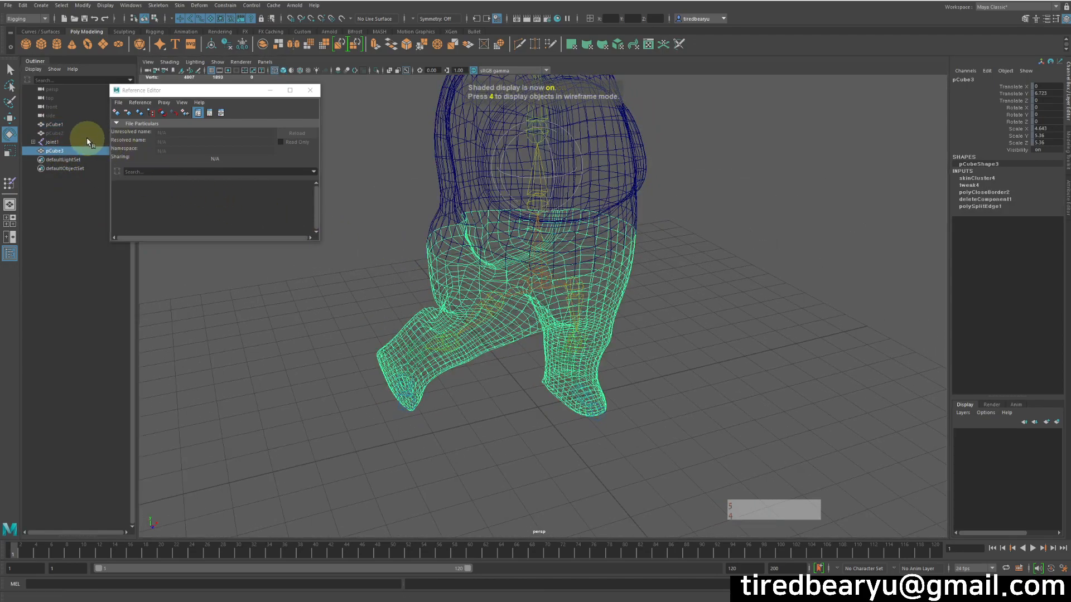
{"action": "left_click", "coordinate": [71, 124]}
{"action": "left_click", "coordinate": [67, 150]}
{"action": "mouse_move", "coordinate": [694, 259]}
{"action": "left_mouse_down", "text": "alt"}
{"action": "mouse_move", "coordinate": [668, 236]}
{"action": "mouse_move", "coordinate": [657, 262]}
{"action": "left_mouse_up", "text": "alt"}
{"action": "key", "text": "5"}
{"action": "left_click", "coordinate": [59, 125]}
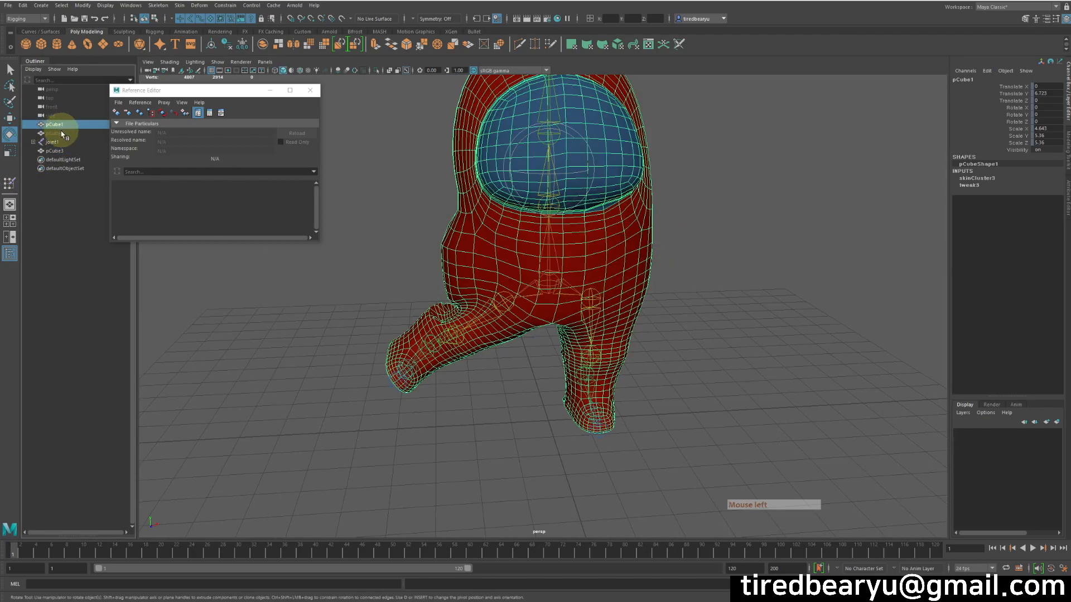
{"action": "left_click", "coordinate": [56, 150]}
{"action": "left_click", "coordinate": [56, 151]}
{"action": "left_click", "coordinate": [59, 125]}
{"action": "left_click_drag", "start_coordinate": [788, 366], "coordinate": [758, 387], "text": "alt"}
Step: Undo the last selection changes and reset the Y rotation of the hip joint joint10 to 0
{"action": "key", "text": "z"}
{"action": "key", "text": "z"}
{"action": "left_click", "coordinate": [760, 365]}
{"action": "key", "text": "z"}
{"action": "key", "text": "z"}
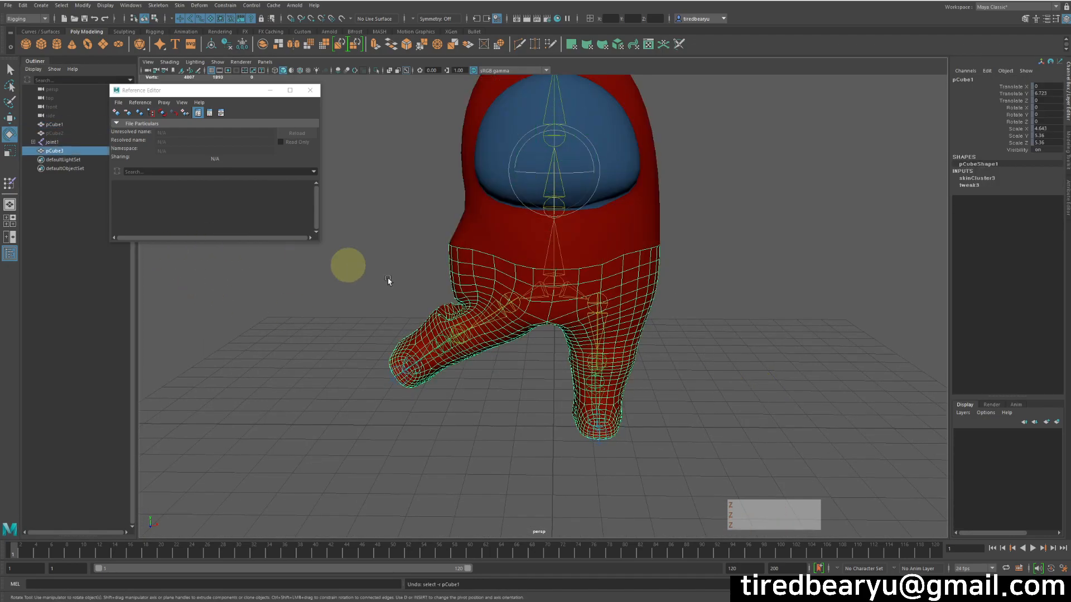
{"action": "left_click", "coordinate": [509, 303]}
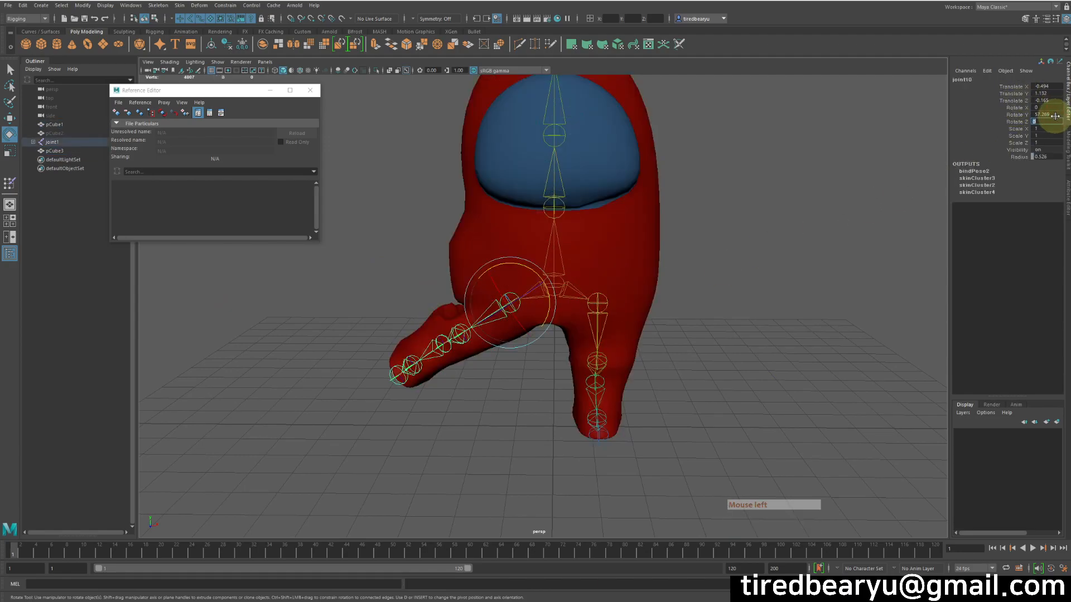
{"action": "key", "text": "Return"}
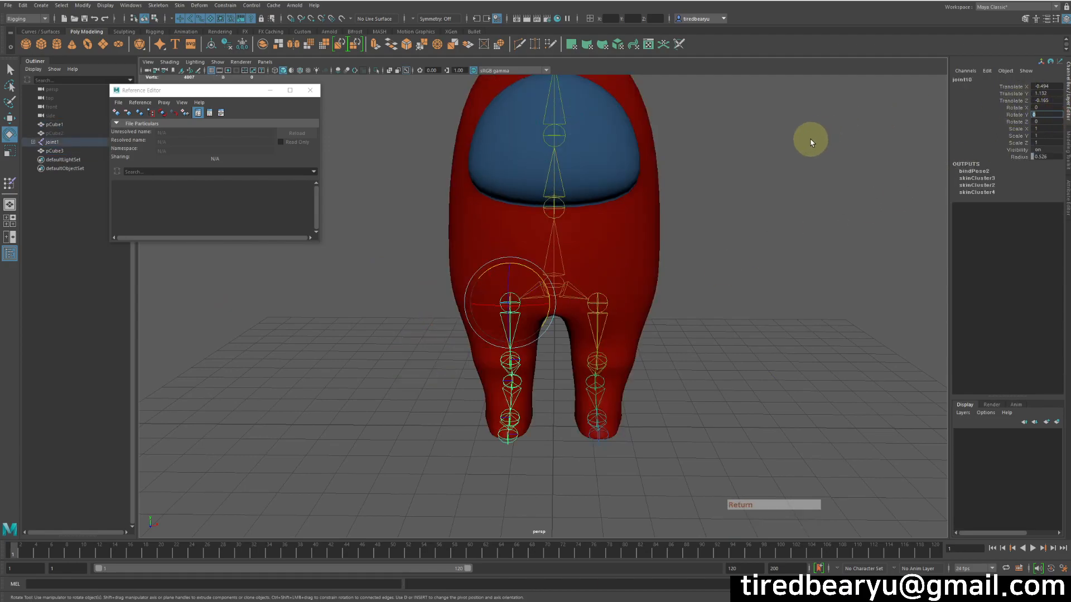
Step: Try toggling the visibility of the full body mesh pCube1 to reveal the legs mesh pCube3, and undo the changes
{"action": "left_click", "coordinate": [659, 227]}
{"action": "left_click", "coordinate": [1017, 151]}
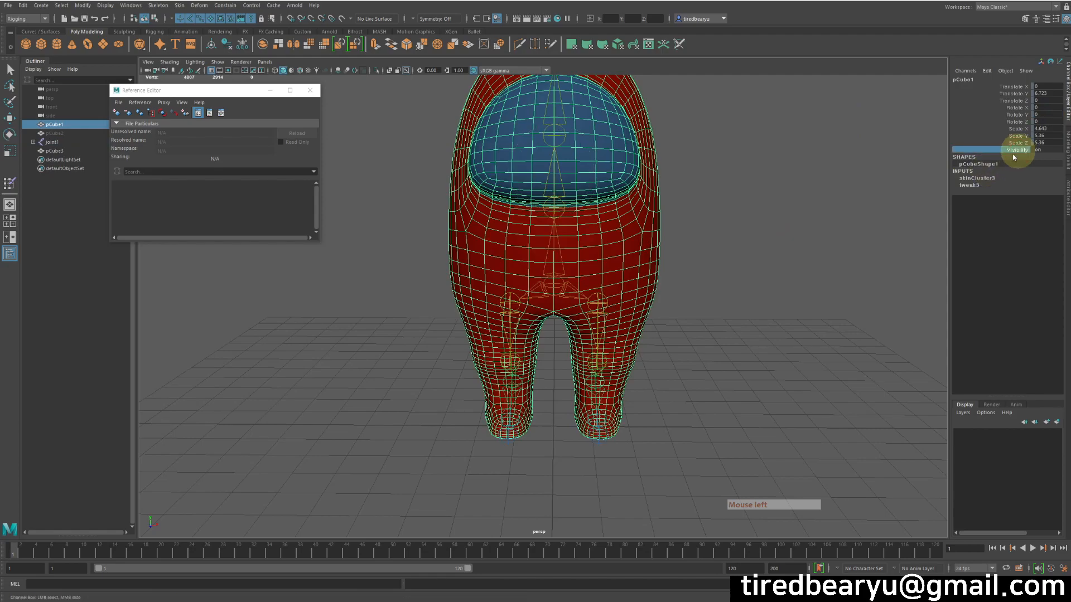
{"action": "middle_click_drag", "start_coordinate": [691, 194], "coordinate": [616, 193]}
{"action": "left_click", "coordinate": [625, 263]}
{"action": "middle_click_drag", "start_coordinate": [692, 203], "coordinate": [837, 201]}
{"action": "key", "text": "z"}
{"action": "key", "text": "z"}
{"action": "key", "text": "z"}
{"action": "left_click", "coordinate": [762, 244]}
{"action": "left_click_drag", "start_coordinate": [700, 249], "coordinate": [652, 271]}
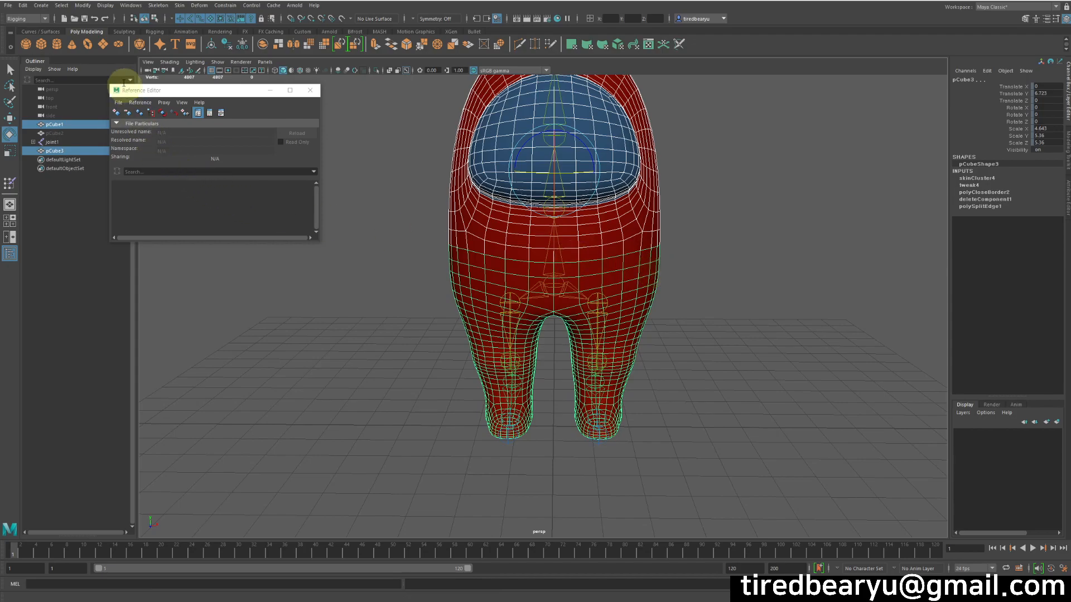
Step: Create a NURBS circle on the ground around the feet and scale it uniformly to about 3.716
{"action": "left_click", "coordinate": [31, 31]}
{"action": "left_click", "coordinate": [27, 45]}
{"action": "left_click_drag", "start_coordinate": [762, 318], "coordinate": [755, 325], "text": "alt"}
{"action": "key", "text": "r"}
{"action": "middle_click_drag", "start_coordinate": [665, 342], "coordinate": [821, 357]}
{"action": "left_click_drag", "start_coordinate": [777, 385], "coordinate": [796, 373], "text": "alt"}
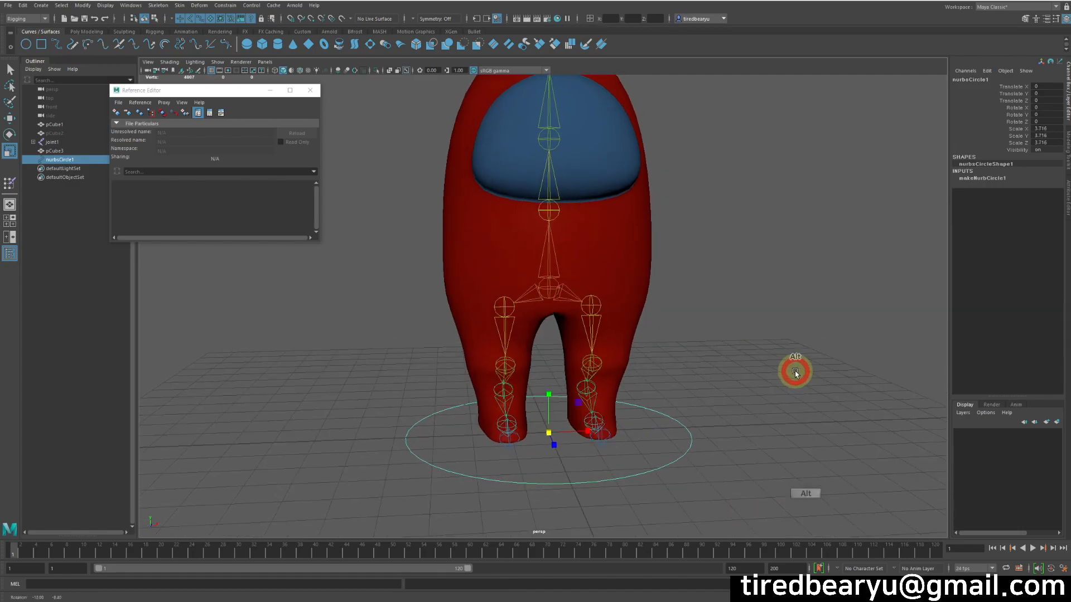
{"action": "left_click_drag", "start_coordinate": [718, 401], "coordinate": [707, 406], "text": "alt"}
{"action": "key", "text": "q"}
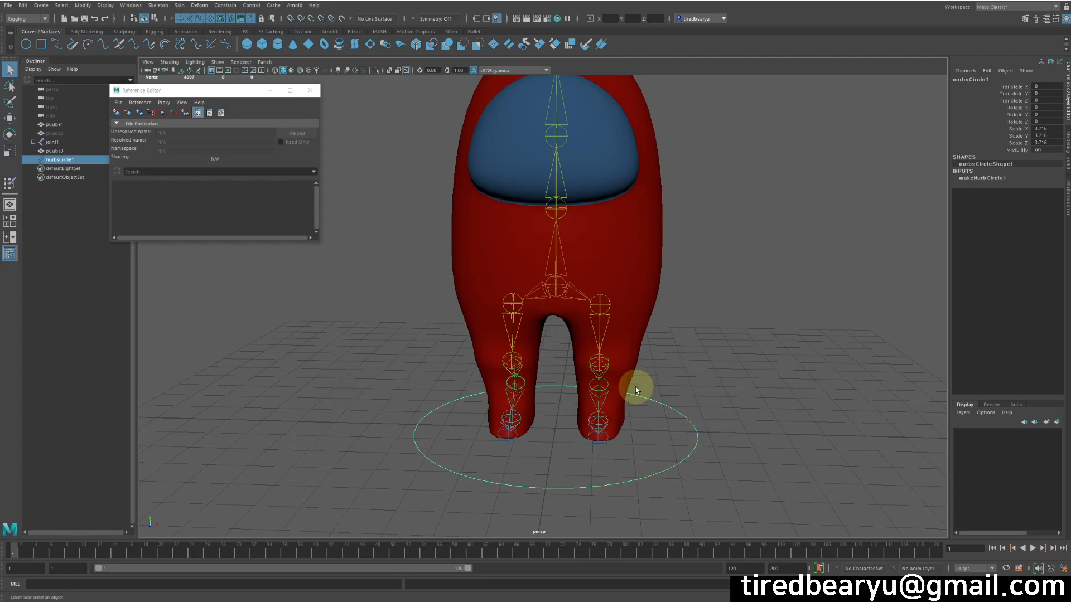
Step: Parent-constrain the root joint joint1 to the circle nurbsCircle1
{"action": "left_click_drag", "start_coordinate": [767, 459], "coordinate": [755, 406], "text": "alt"}
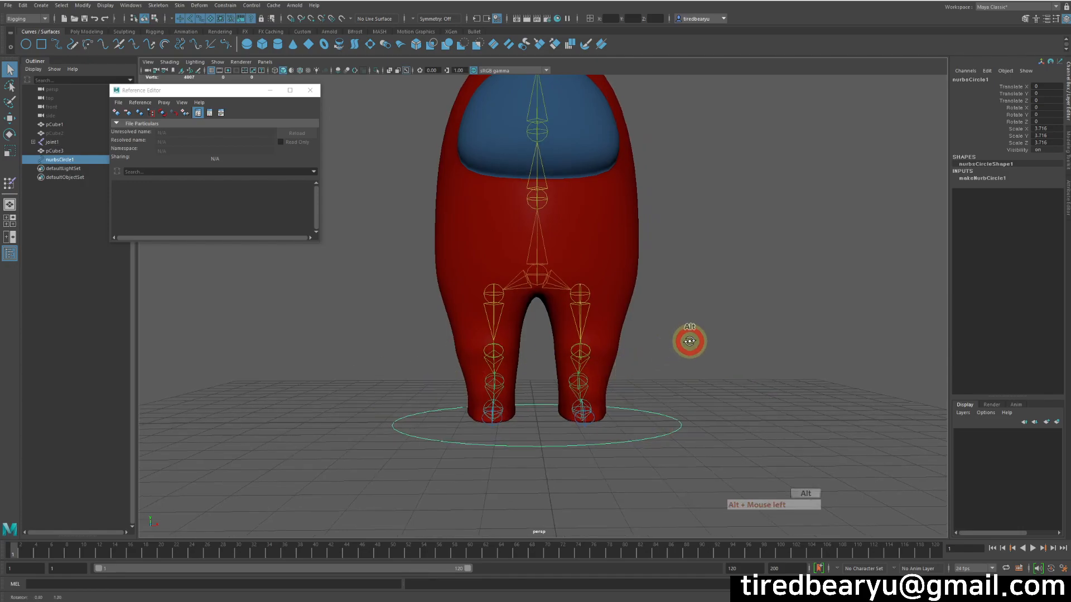
{"action": "middle_click_drag", "start_coordinate": [686, 339], "coordinate": [669, 382], "text": "alt"}
{"action": "left_click", "coordinate": [611, 443]}
{"action": "left_click_drag", "start_coordinate": [617, 462], "coordinate": [625, 479]}
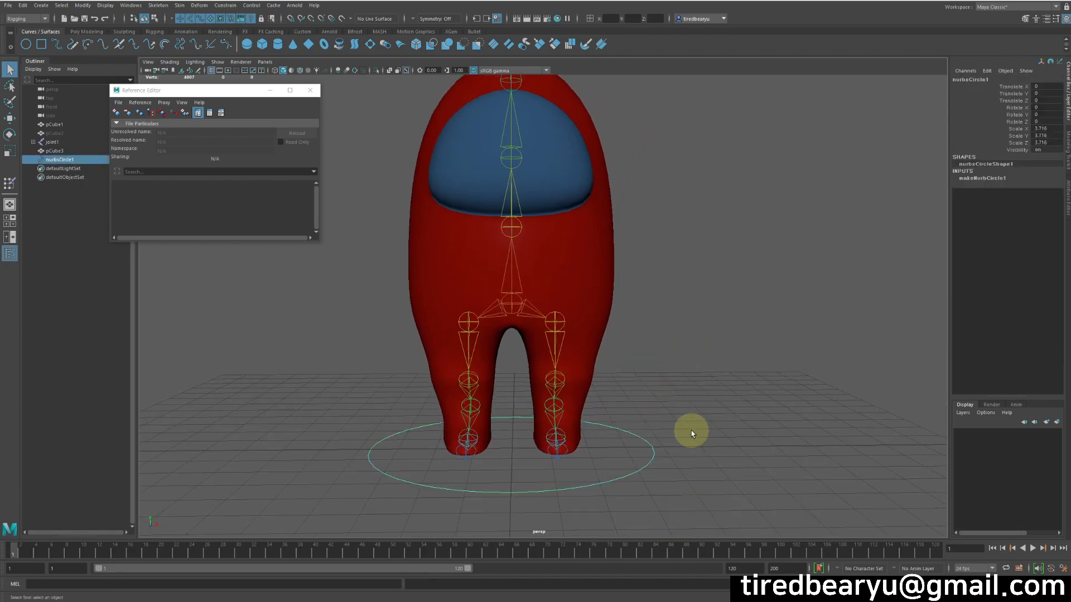
{"action": "left_click", "coordinate": [528, 307]}
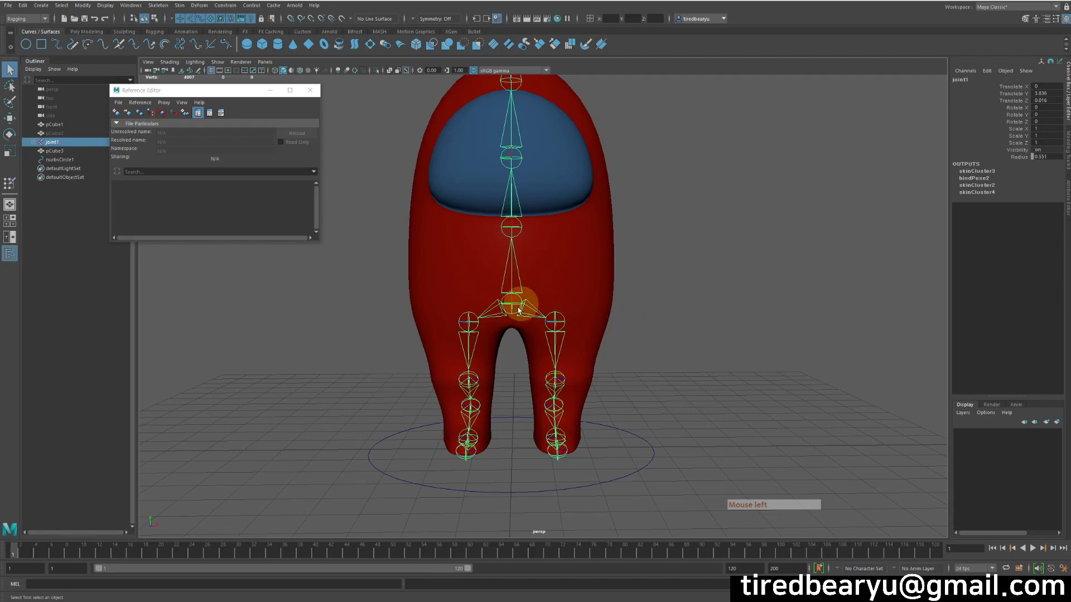
{"action": "left_click_drag", "start_coordinate": [630, 440], "coordinate": [650, 463], "text": "shift"}
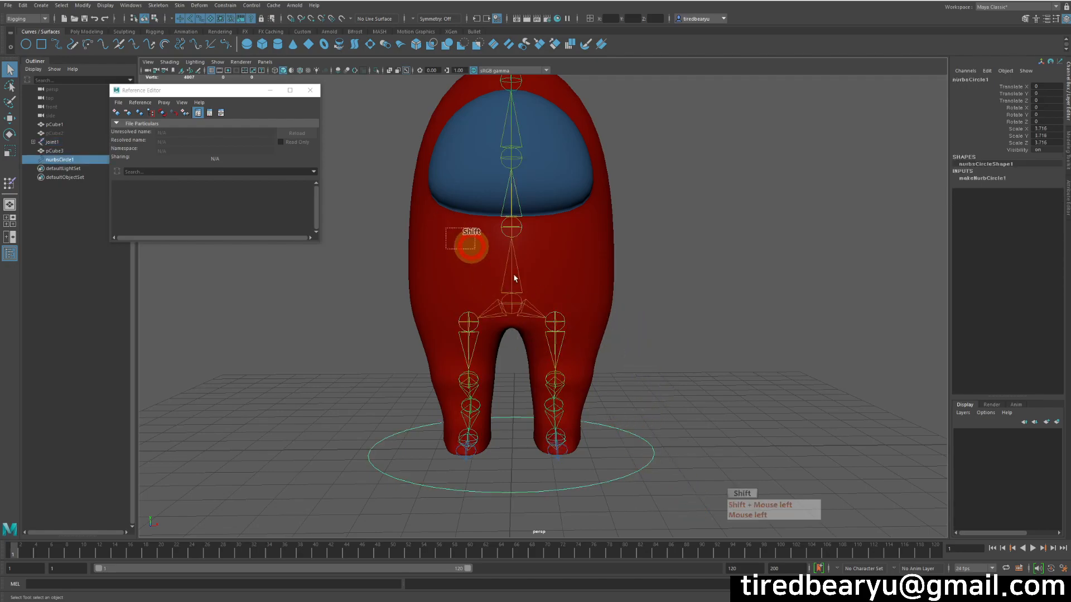
{"action": "left_click", "coordinate": [222, 7]}
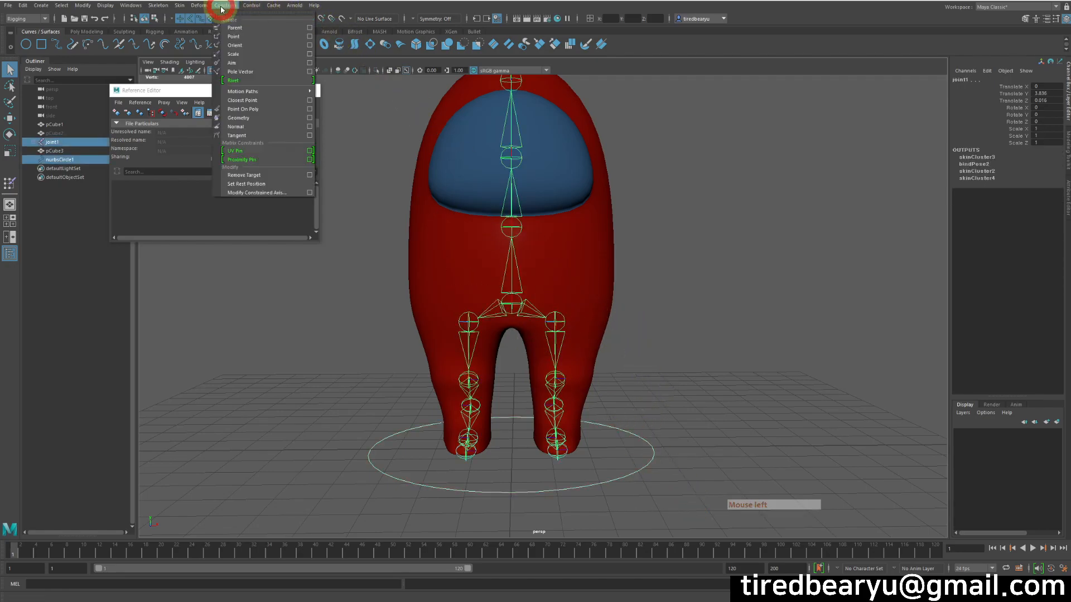
{"action": "left_click", "coordinate": [237, 31]}
{"action": "left_click", "coordinate": [752, 343]}
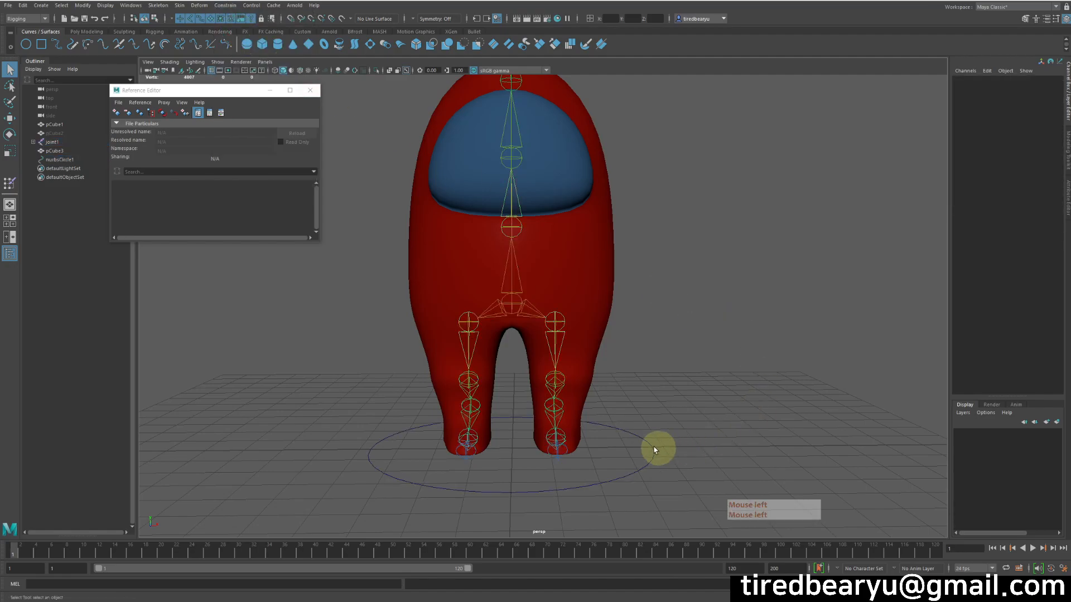
Step: Test the constraint by moving the circle nurbsCircle1 freely, and undo the move
{"action": "left_click_drag", "start_coordinate": [661, 448], "coordinate": [644, 496]}
{"action": "key", "text": "w"}
{"action": "middle_click_drag", "start_coordinate": [708, 448], "coordinate": [570, 384]}
{"action": "key", "text": "ctrl+z"}
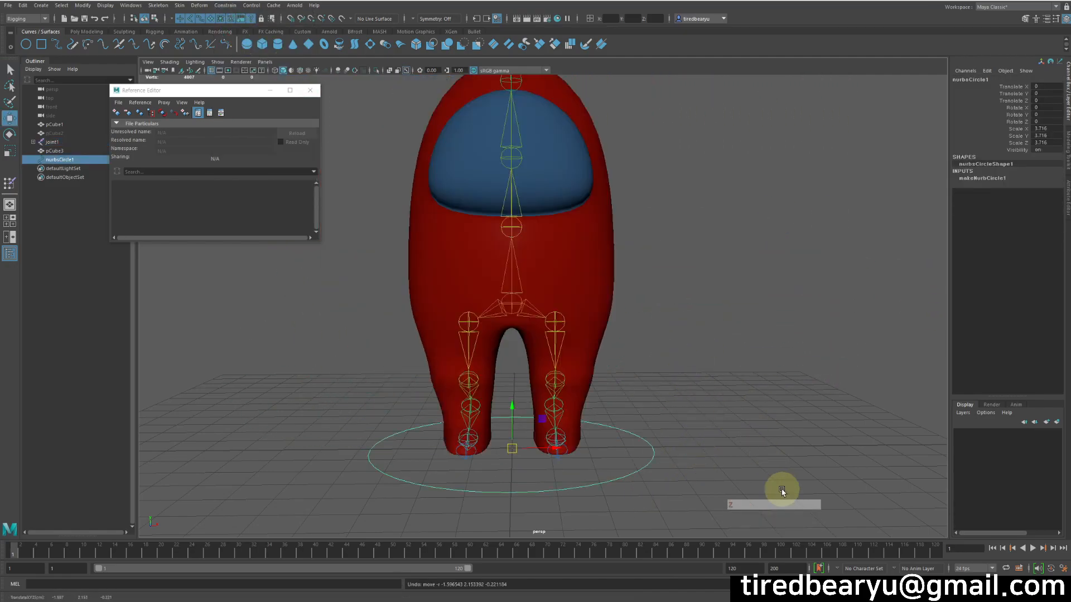
{"action": "left_click_drag", "start_coordinate": [737, 430], "coordinate": [695, 407], "text": "alt"}
{"action": "right_click_drag", "start_coordinate": [692, 406], "coordinate": [633, 382], "text": "alt"}
{"action": "middle_click_drag", "start_coordinate": [632, 382], "coordinate": [673, 410], "text": "alt"}
{"action": "left_click", "coordinate": [738, 393]}
{"action": "left_click", "coordinate": [673, 465]}
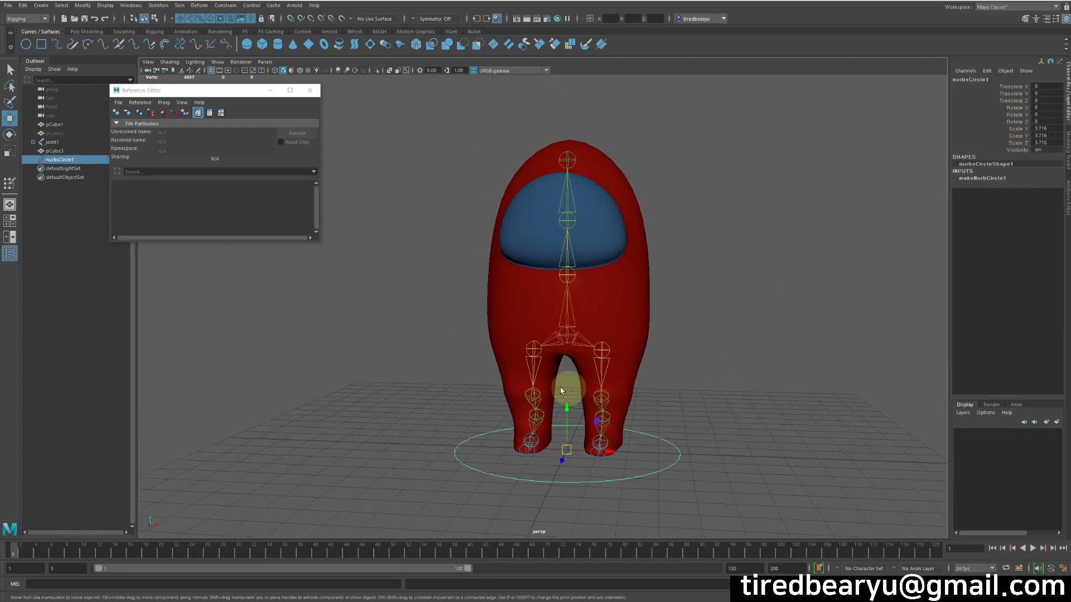
{"action": "left_click", "coordinate": [604, 307]}
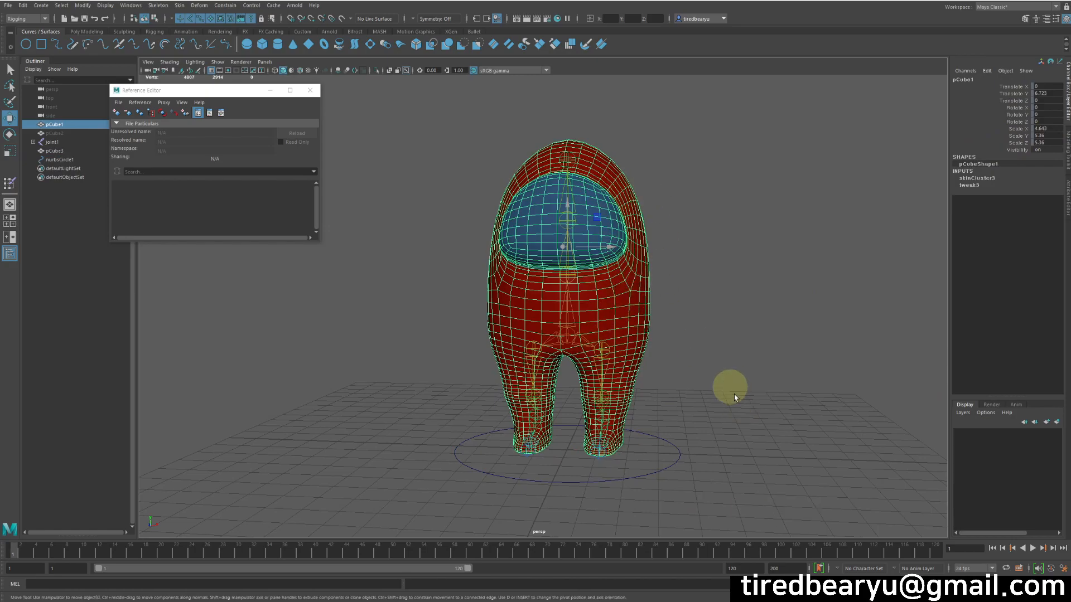
{"action": "left_click", "coordinate": [781, 403]}
Step: Begin adding a custom attribute to the circle nurbsCircle1 with the long name change_body
{"action": "left_click", "coordinate": [675, 468]}
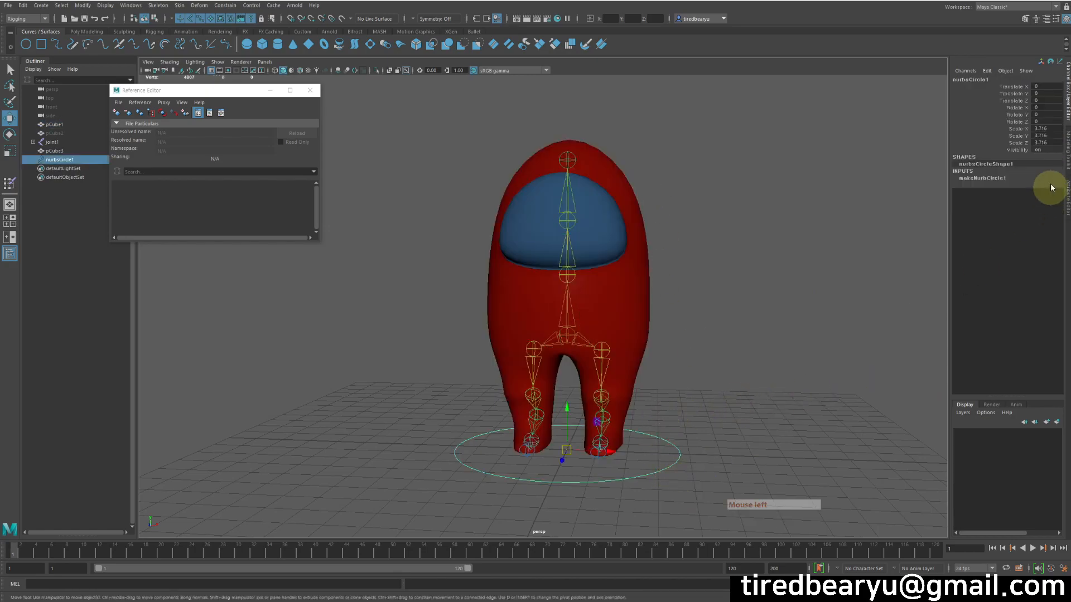
{"action": "left_click", "coordinate": [986, 71]}
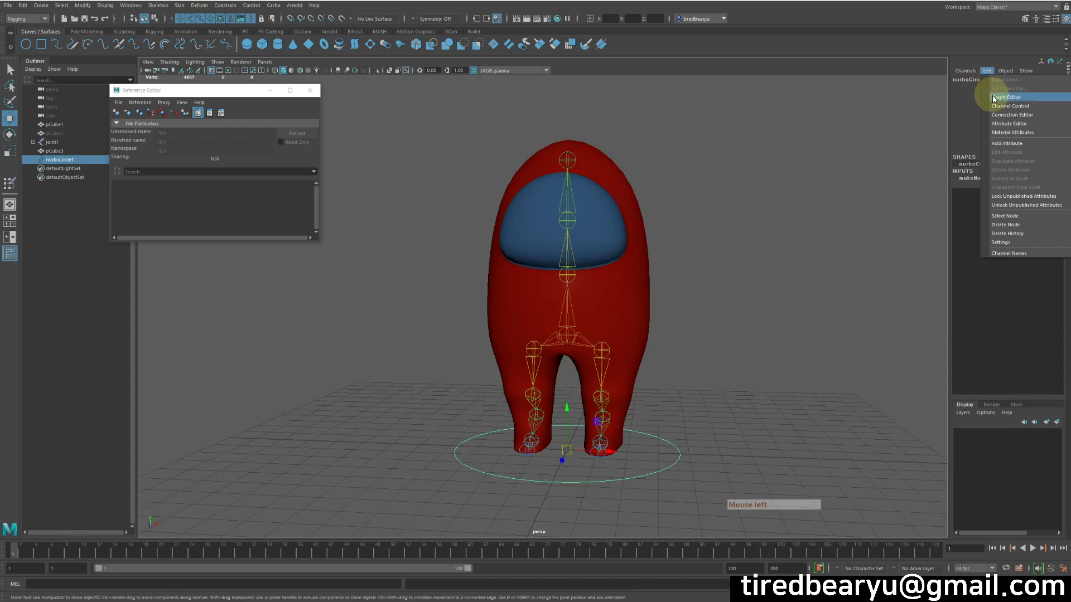
{"action": "left_click", "coordinate": [1023, 146]}
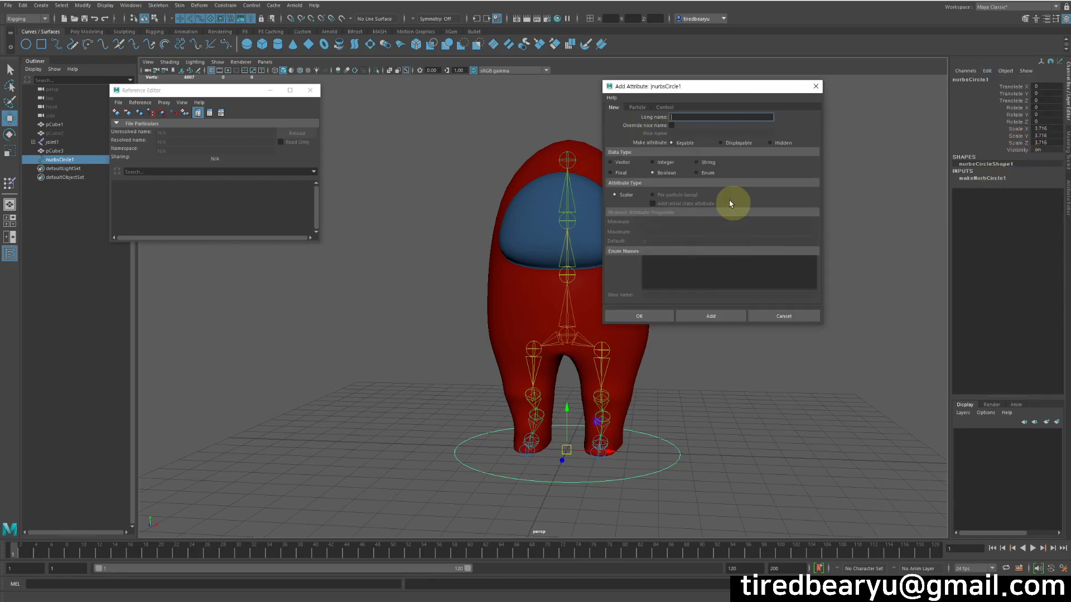
{"action": "left_click_drag", "start_coordinate": [700, 90], "coordinate": [768, 84]}
{"action": "left_click", "coordinate": [755, 109]}
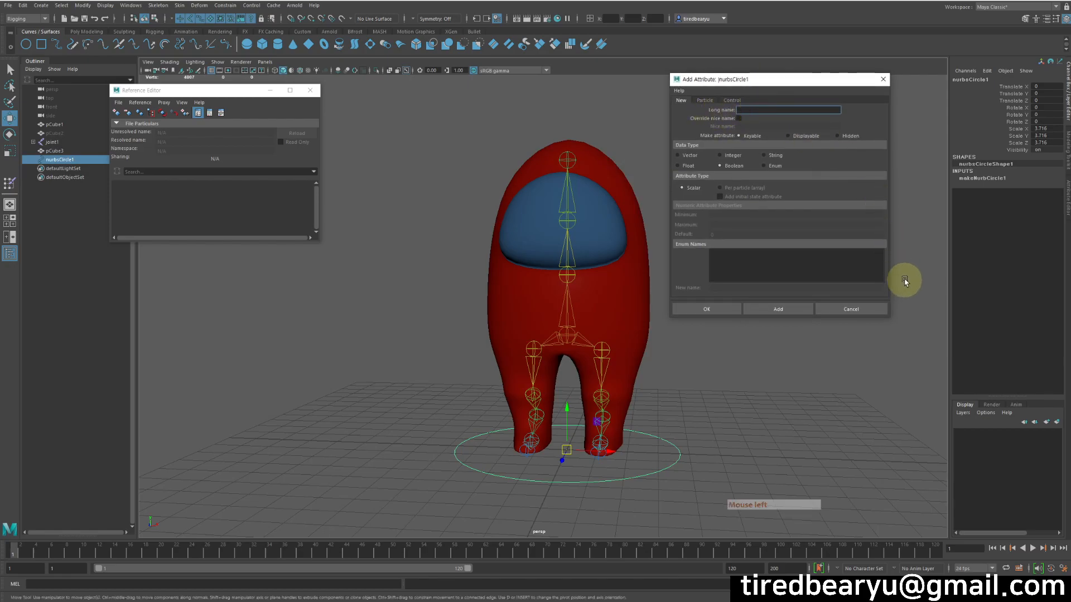
{"action": "type", "text": "cha"}
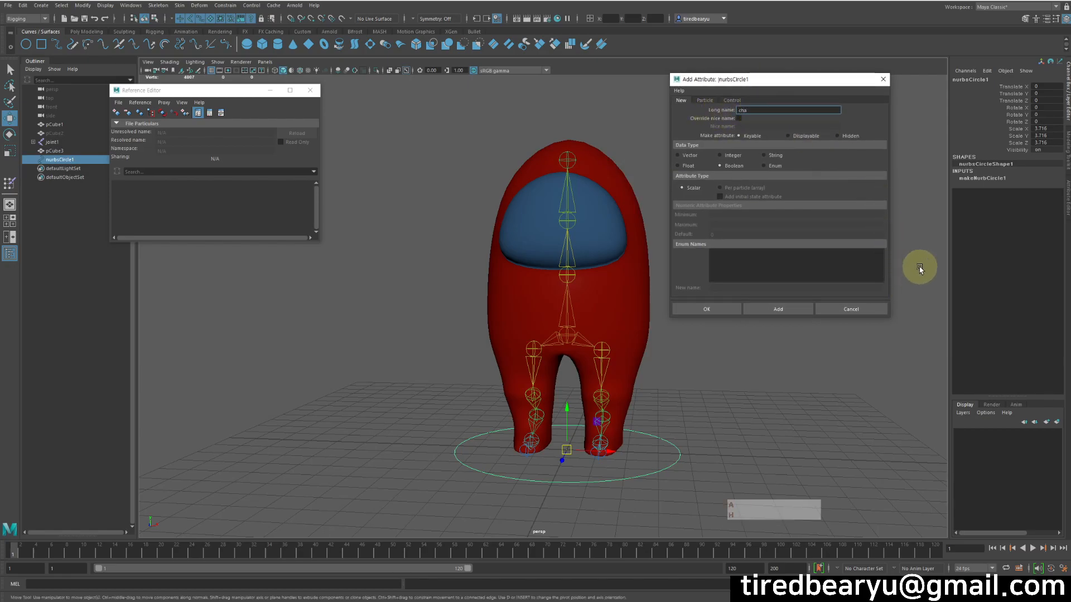
{"action": "type", "text": "nge_body"}
{"action": "key", "text": "Return"}
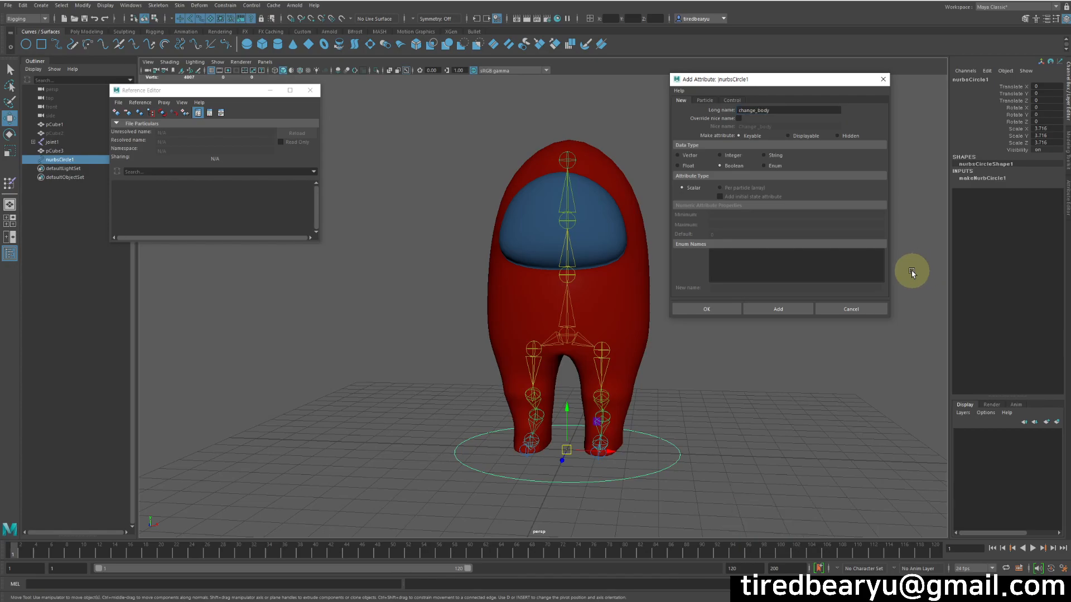
Step: Examine the Float, Boolean and Enum data types and the enum names for change_body, and set the type back to Boolean
{"action": "left_click", "coordinate": [688, 165]}
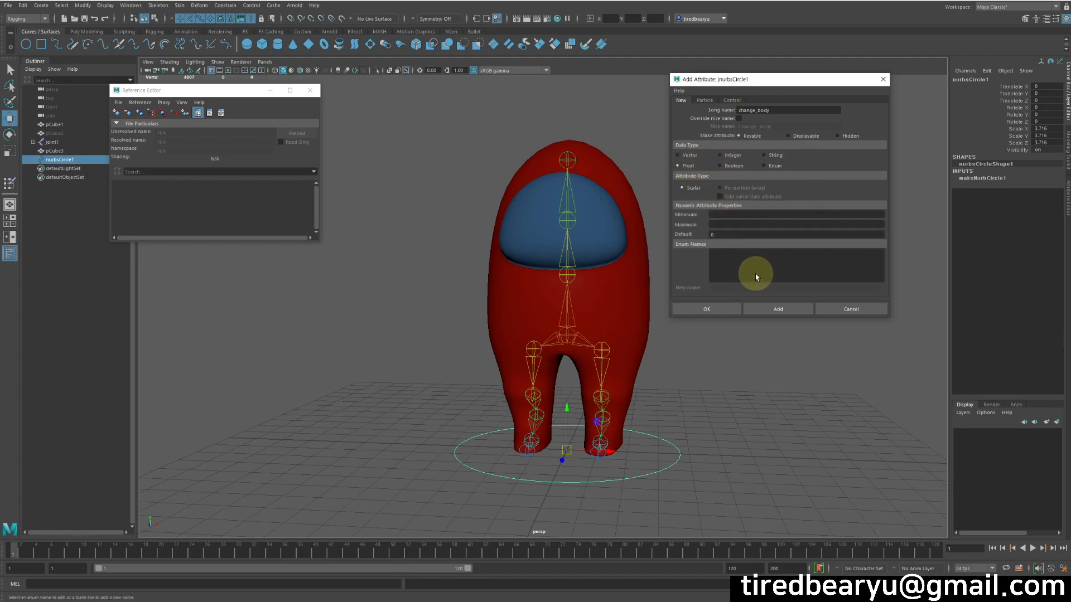
{"action": "left_click", "coordinate": [738, 166]}
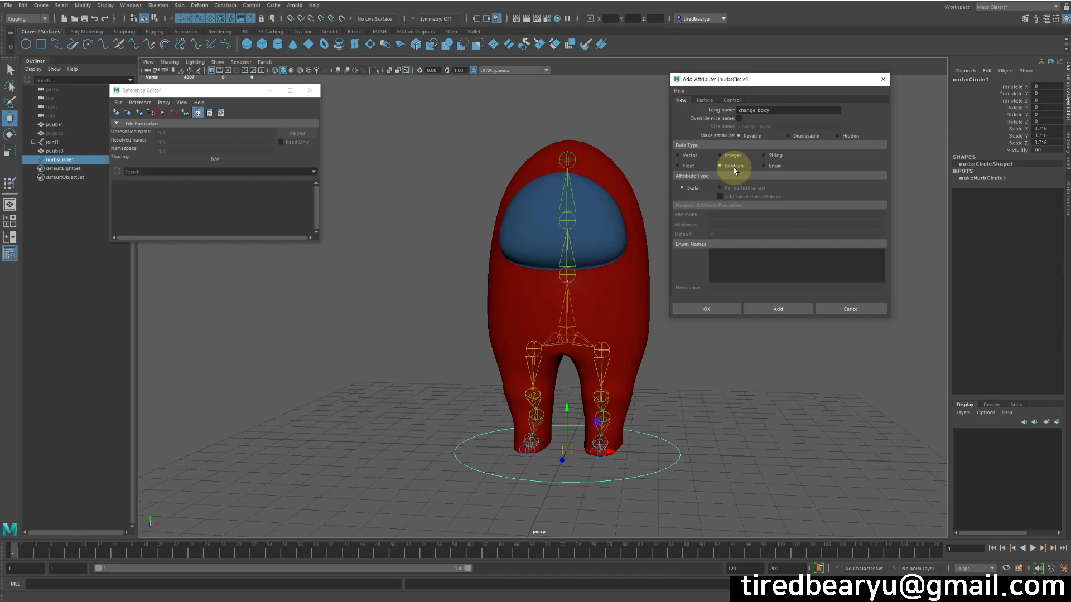
{"action": "left_click", "coordinate": [764, 166]}
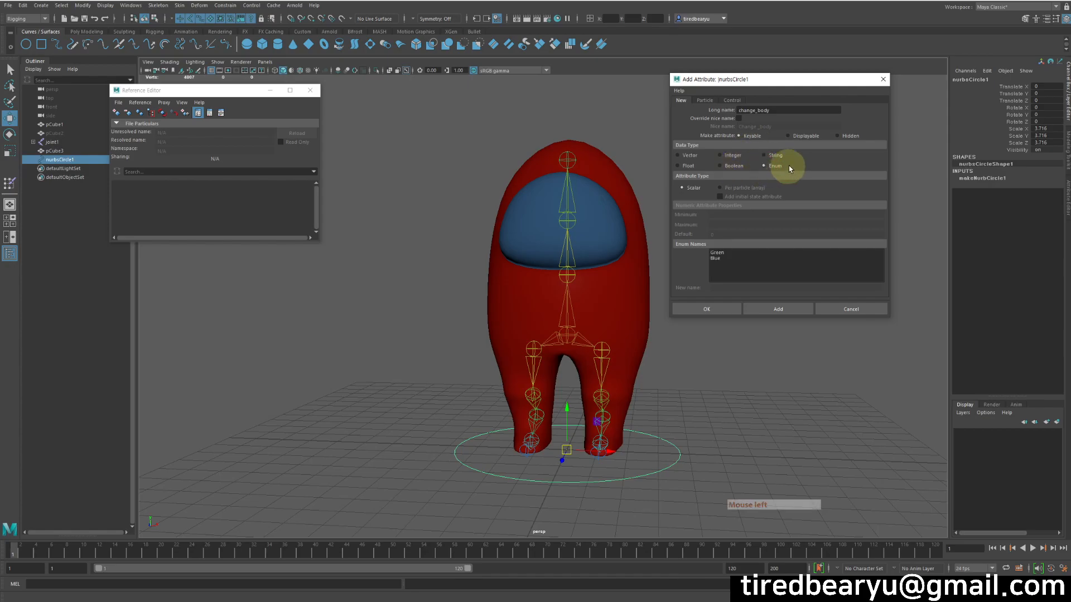
{"action": "left_click", "coordinate": [727, 258]}
{"action": "left_click", "coordinate": [726, 253]}
{"action": "left_click", "coordinate": [736, 264]}
{"action": "left_click", "coordinate": [728, 258]}
{"action": "left_click", "coordinate": [728, 265]}
{"action": "left_click", "coordinate": [729, 257]}
{"action": "left_click", "coordinate": [729, 253]}
{"action": "left_click", "coordinate": [729, 258]}
{"action": "left_click", "coordinate": [729, 265]}
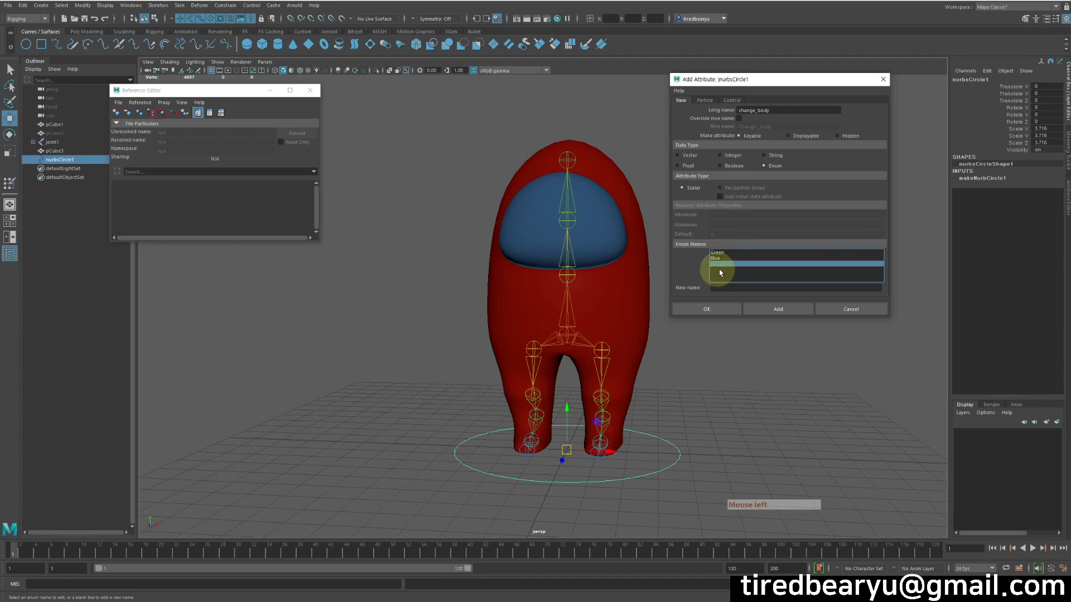
{"action": "left_click", "coordinate": [733, 169]}
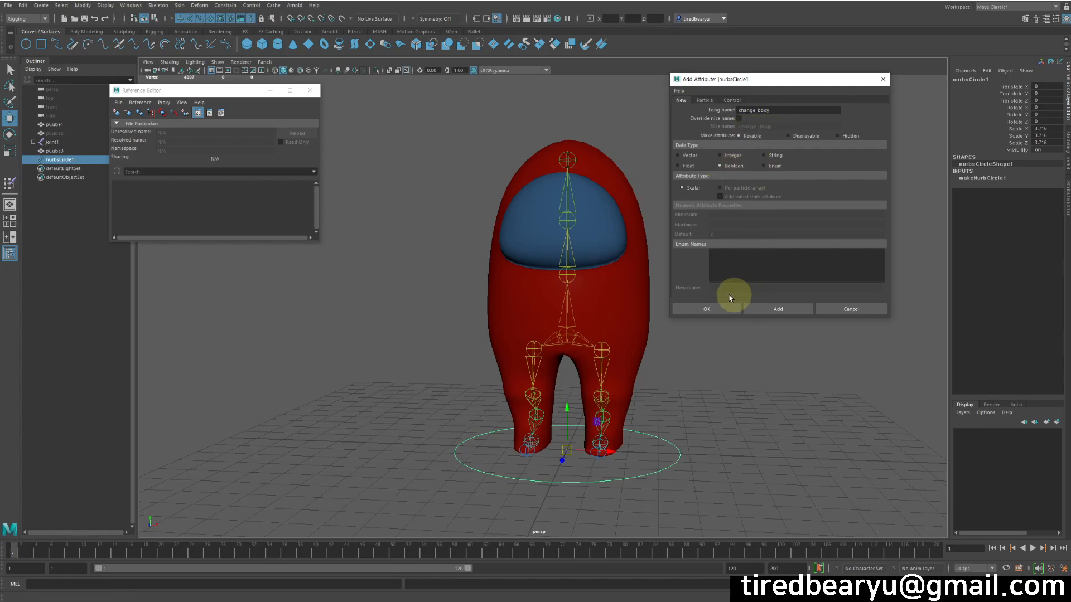
Step: Add the Boolean change_body attribute to nurbsCircle1 and test switching its value
{"action": "left_click", "coordinate": [764, 308]}
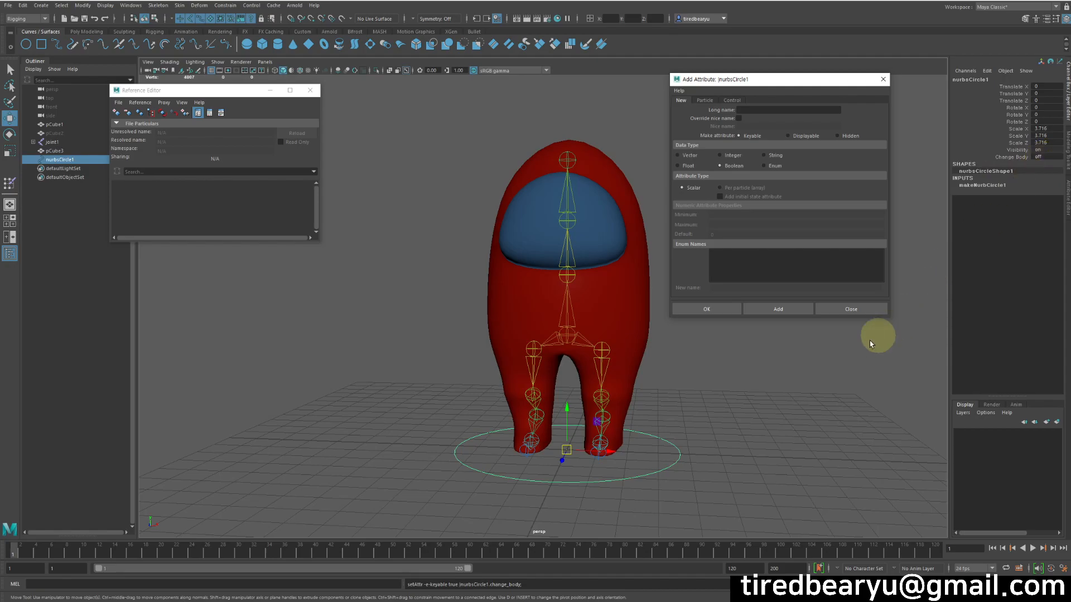
{"action": "left_click", "coordinate": [853, 309]}
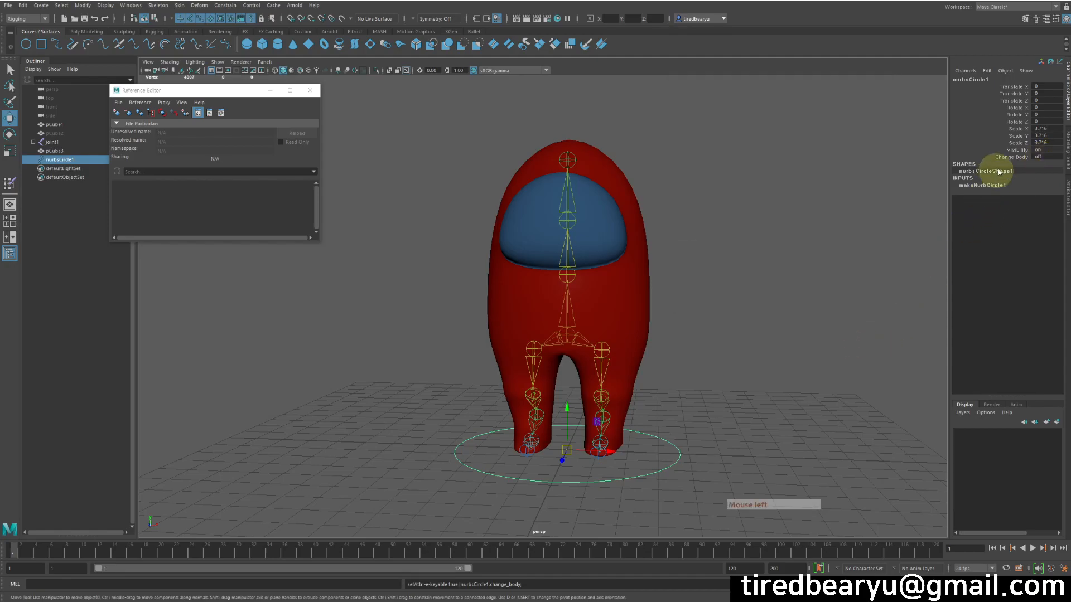
{"action": "left_click", "coordinate": [1004, 157]}
{"action": "middle_click_drag", "start_coordinate": [1004, 156], "coordinate": [794, 184]}
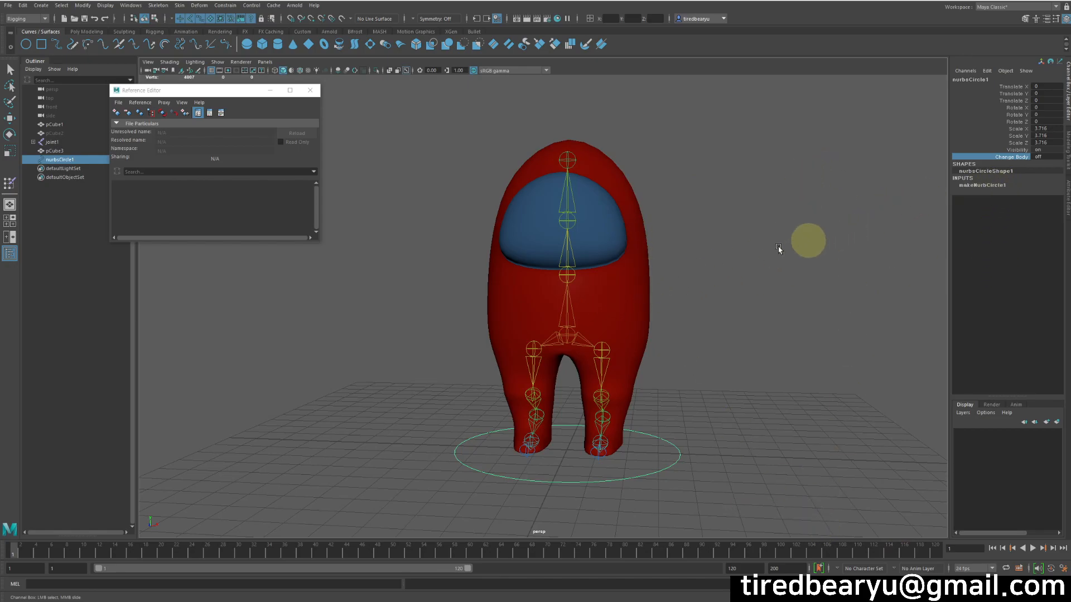
{"action": "middle_click_drag", "start_coordinate": [907, 200], "coordinate": [607, 262]}
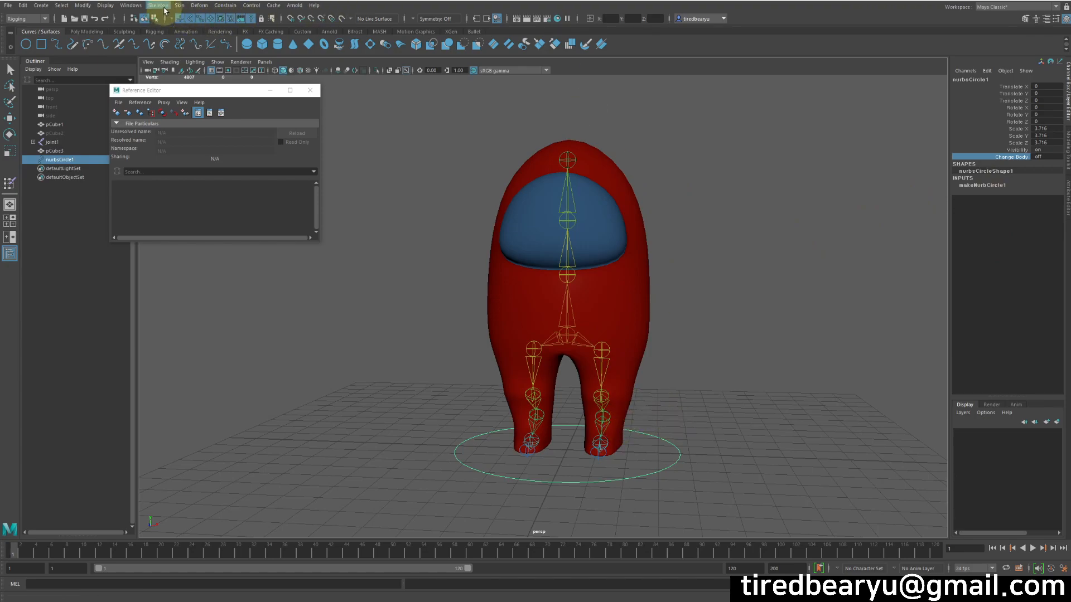
Step: Switch to the Animation menu set, open Set Driven Key, and load nurbsCircle1 as the driver
{"action": "left_click", "coordinate": [20, 19]}
{"action": "left_click", "coordinate": [22, 47]}
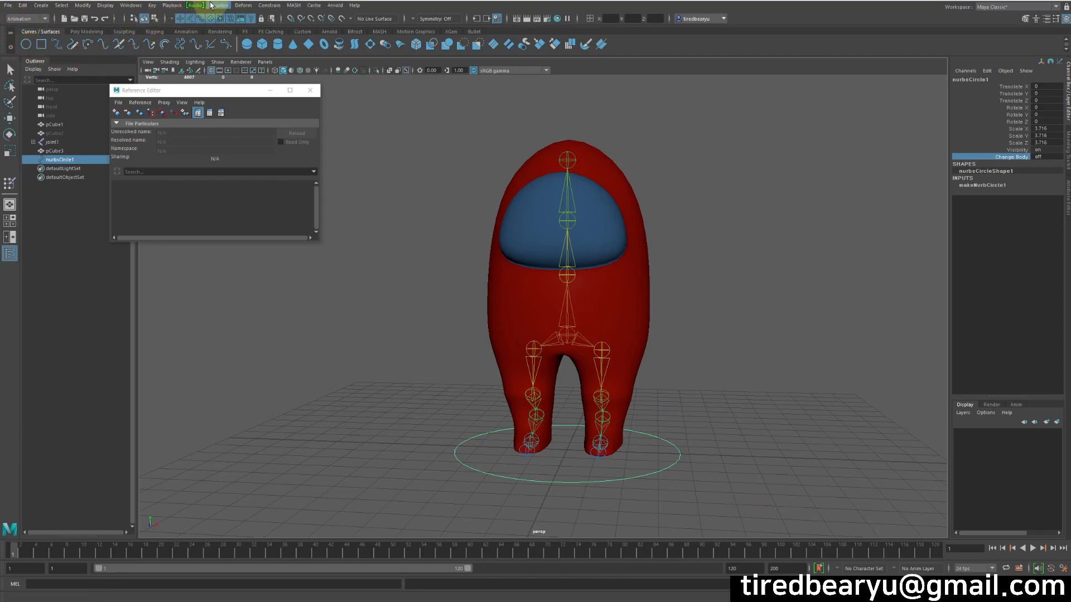
{"action": "left_click", "coordinate": [152, 5]}
{"action": "mouse_move", "coordinate": [180, 81]}
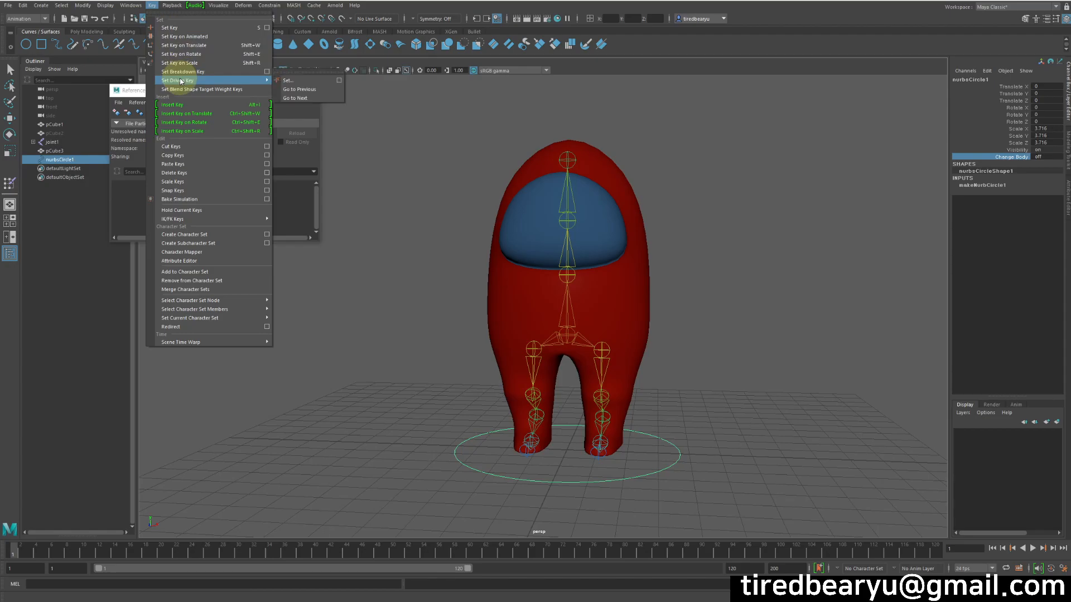
{"action": "left_click", "coordinate": [330, 81]}
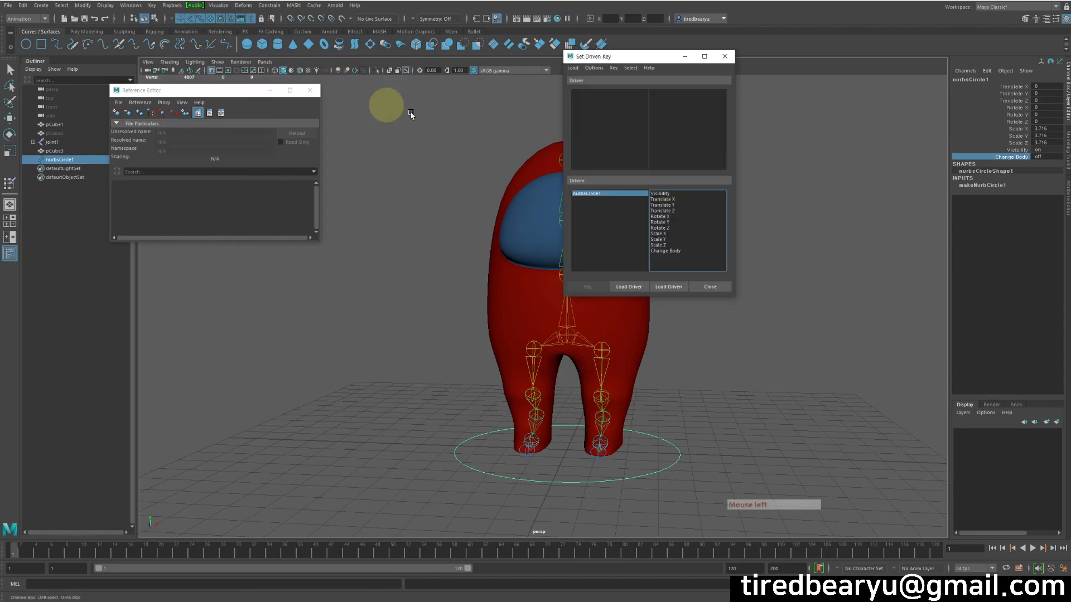
{"action": "left_click_drag", "start_coordinate": [579, 55], "coordinate": [674, 77]}
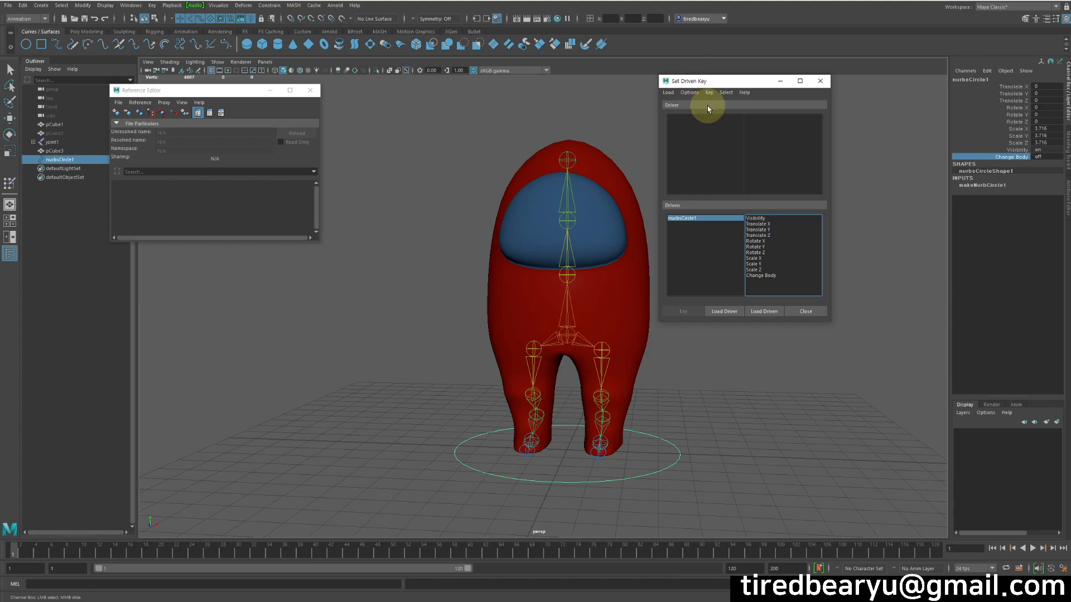
{"action": "middle_click_drag", "start_coordinate": [509, 156], "coordinate": [479, 130], "text": "alt"}
{"action": "left_click", "coordinate": [641, 442]}
{"action": "key", "text": "w"}
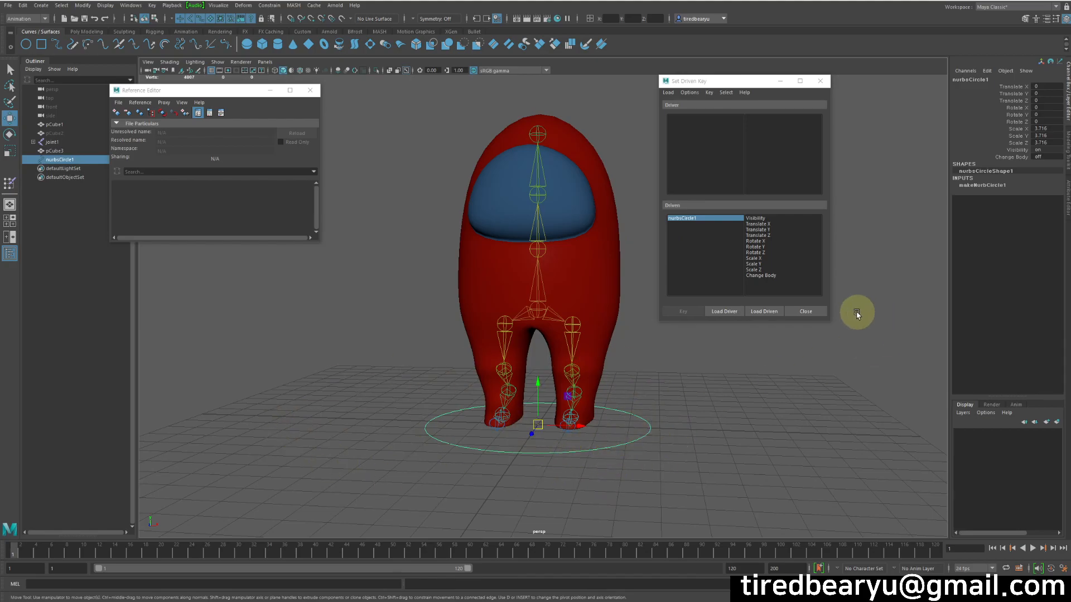
{"action": "left_click", "coordinate": [724, 311]}
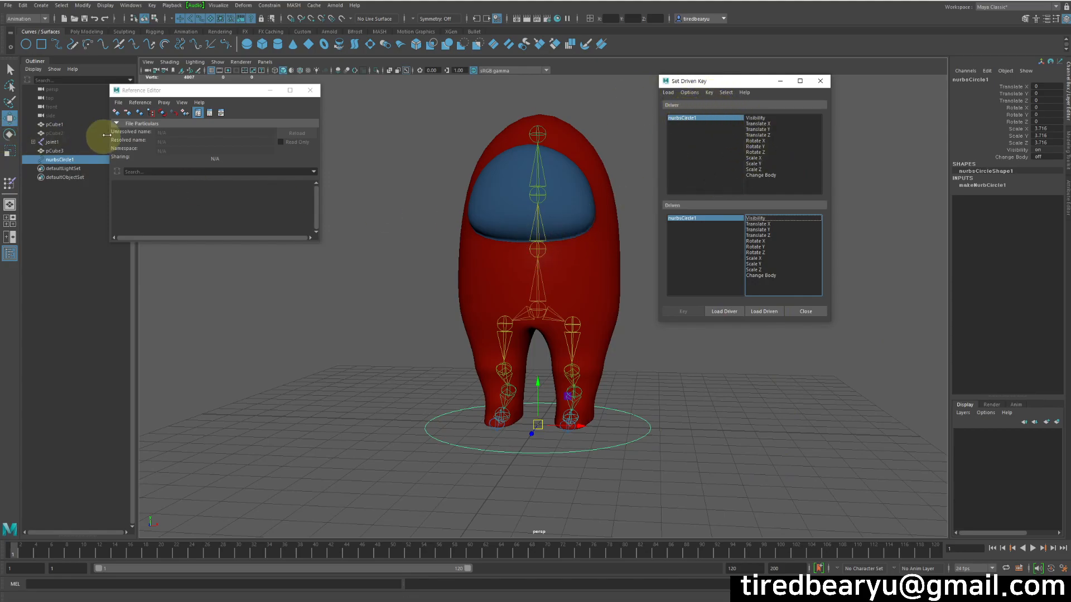
Step: Load the full body pCube1 and the cut legs pCube3 as the driven objects
{"action": "left_click", "coordinate": [61, 125]}
{"action": "left_click", "coordinate": [61, 150], "text": "ctrl"}
{"action": "left_click", "coordinate": [764, 311]}
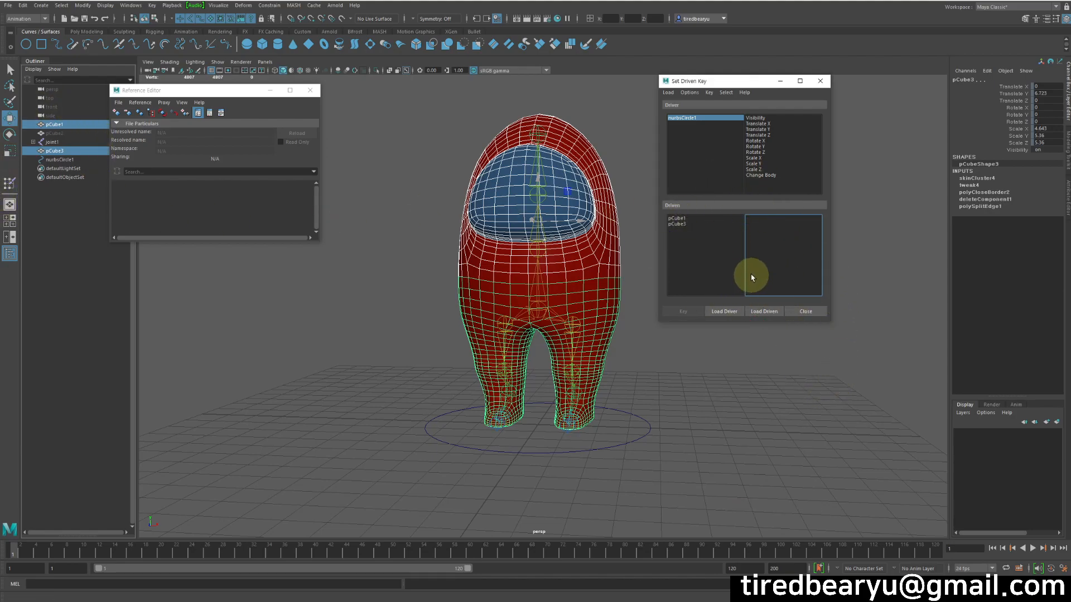
Step: Pair the driver attribute Change Body with the Visibility attribute of both pCube1 and pCube3
{"action": "left_click", "coordinate": [682, 119]}
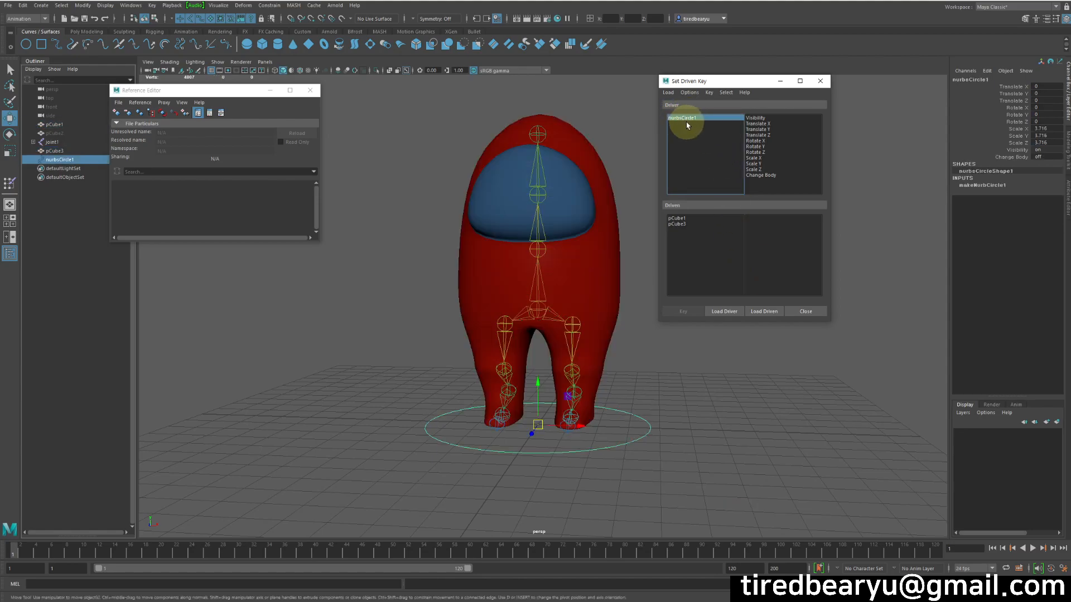
{"action": "left_click", "coordinate": [760, 175]}
{"action": "left_click_drag", "start_coordinate": [668, 223], "coordinate": [681, 216]}
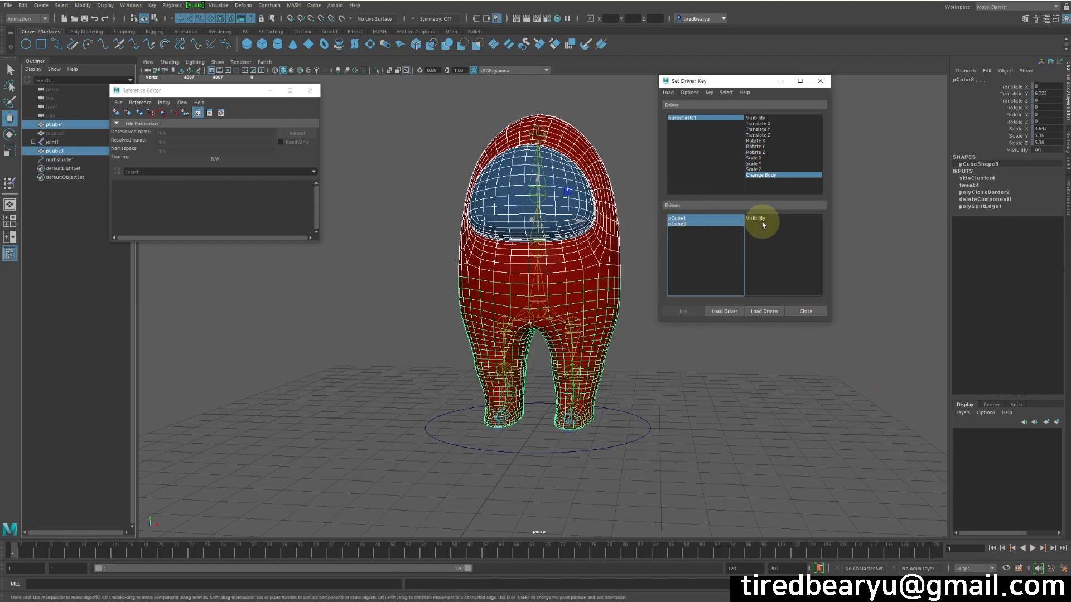
{"action": "left_click", "coordinate": [763, 225]}
{"action": "left_click", "coordinate": [775, 219]}
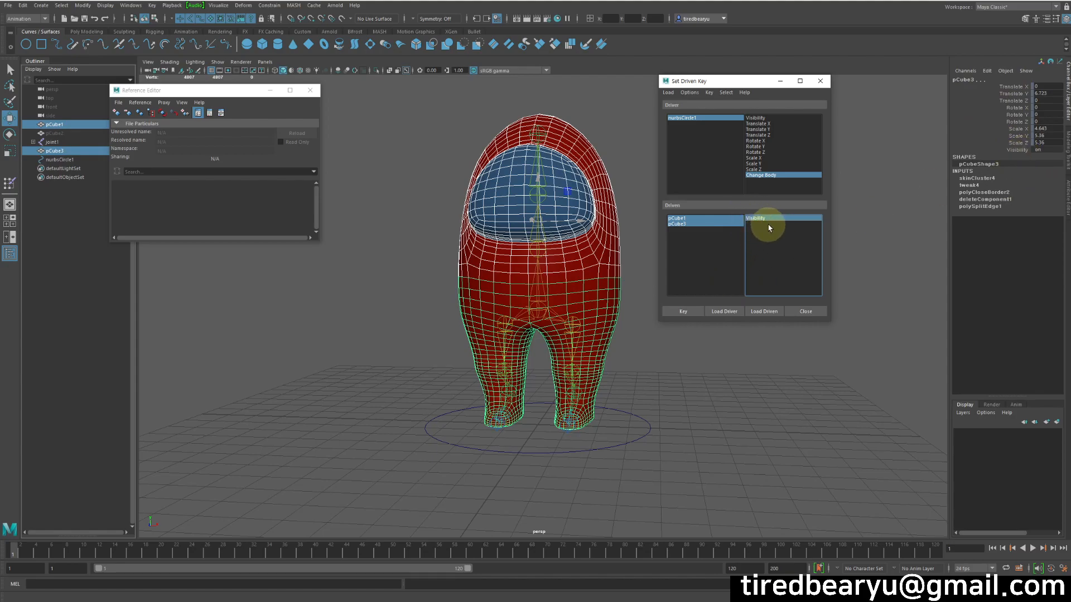
{"action": "left_click", "coordinate": [772, 177]}
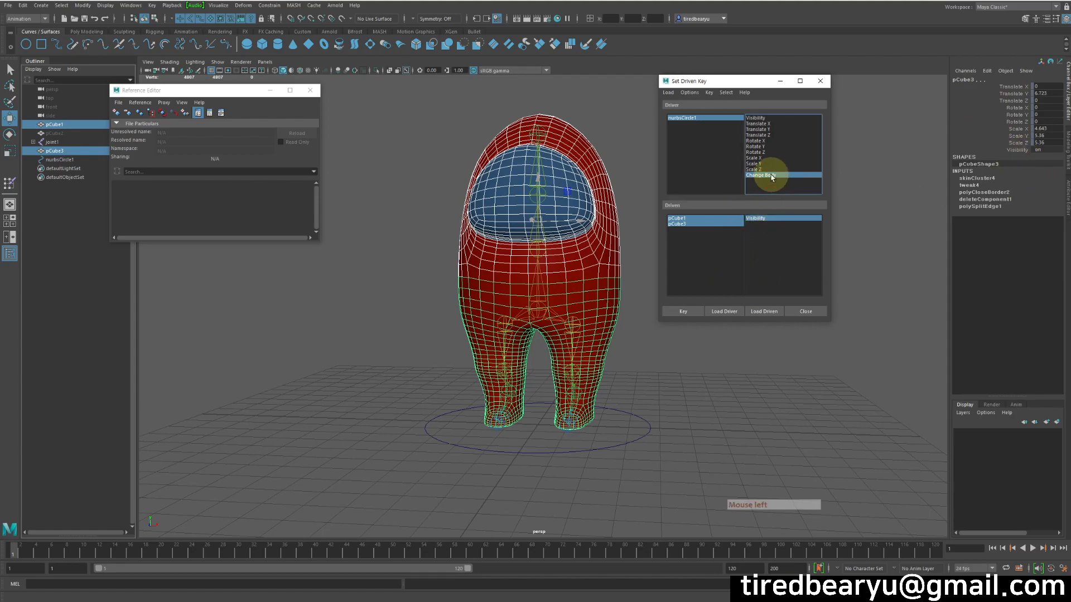
Step: Set the Change Body attribute of nurbsCircle1 to on
{"action": "left_click", "coordinate": [1012, 149]}
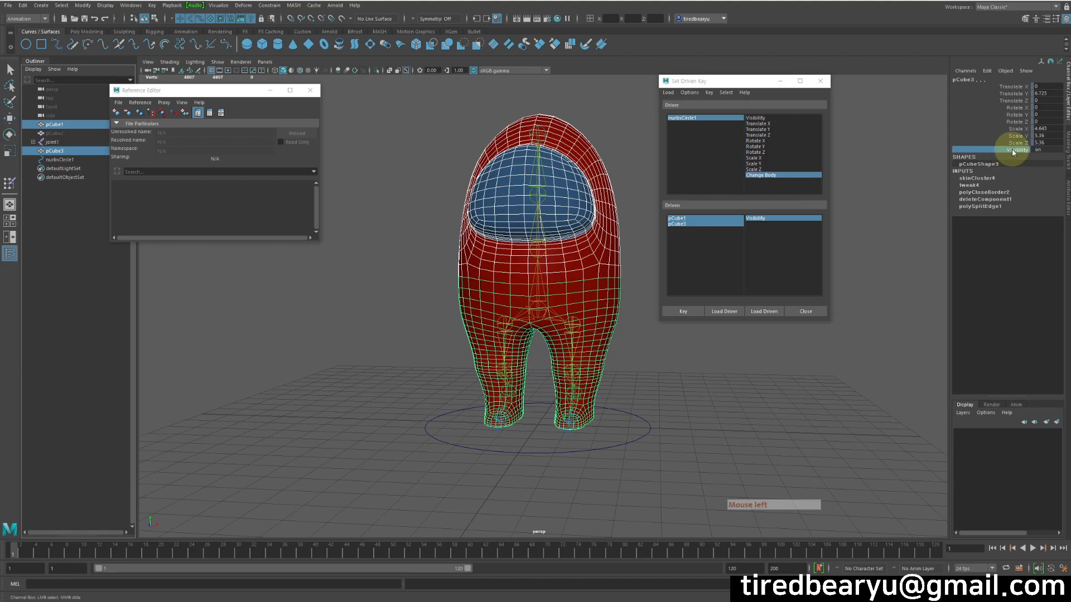
{"action": "left_click", "coordinate": [700, 118]}
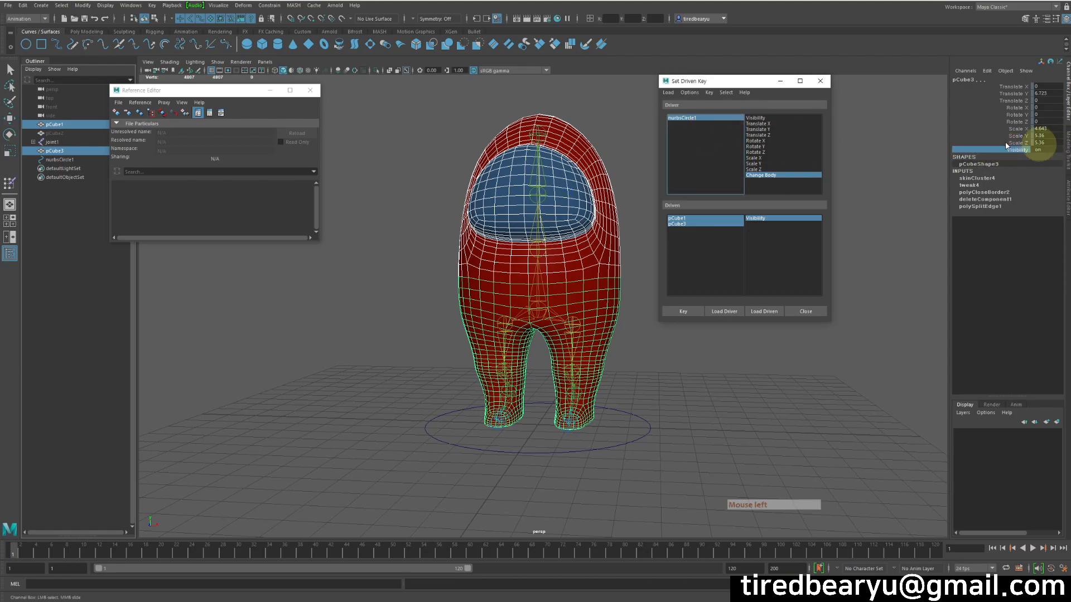
{"action": "left_click", "coordinate": [725, 118]}
{"action": "left_click", "coordinate": [1010, 157]}
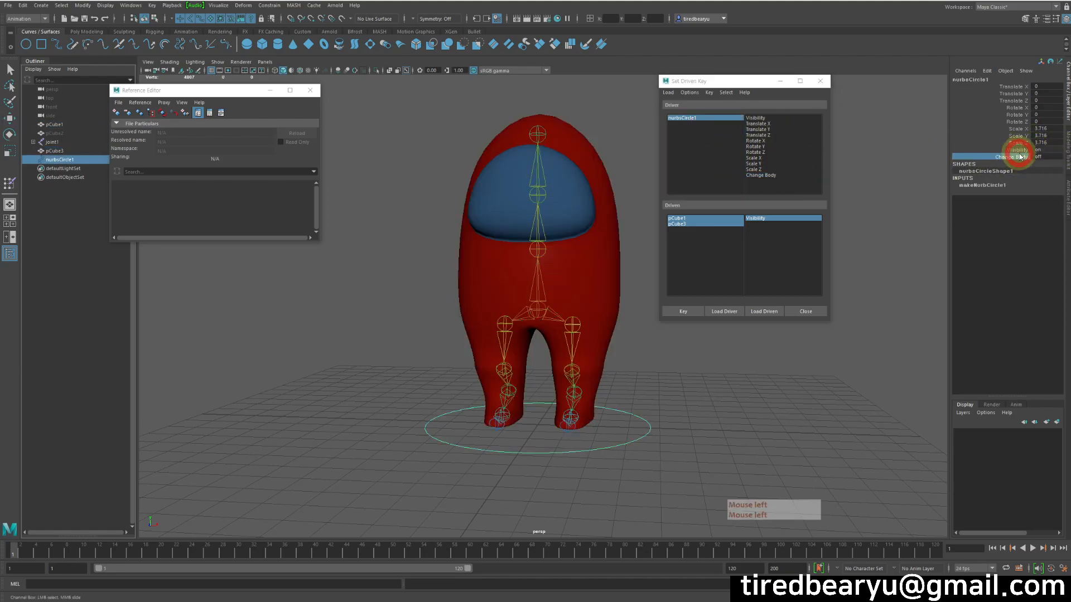
{"action": "middle_click_drag", "start_coordinate": [848, 315], "coordinate": [523, 309]}
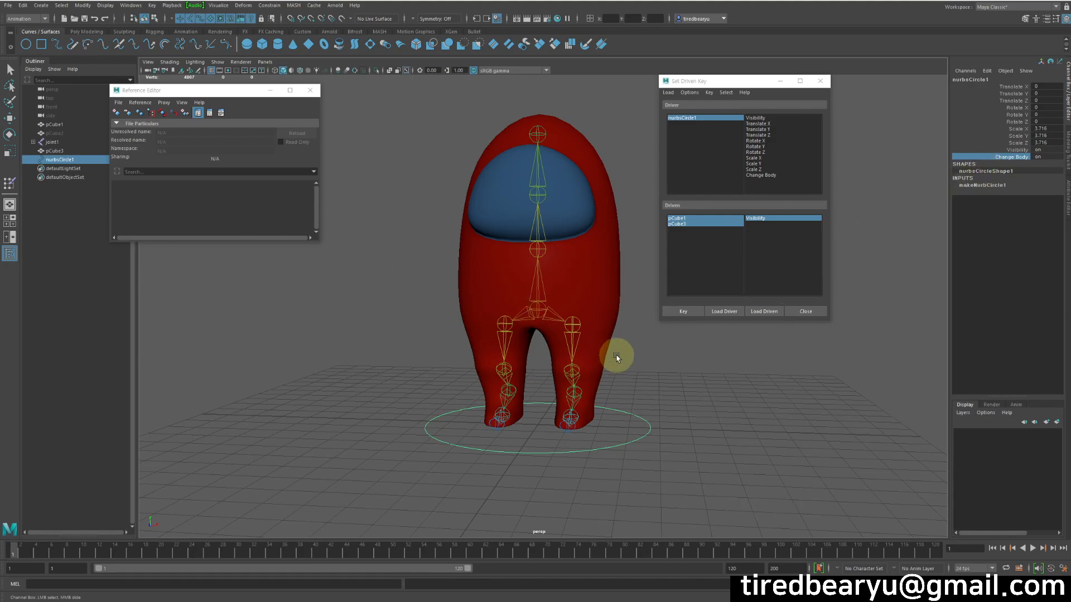
Step: Turn off the visibility of pCube3 and key both bodies' Visibility against the driver's Change Body value
{"action": "left_click", "coordinate": [66, 124]}
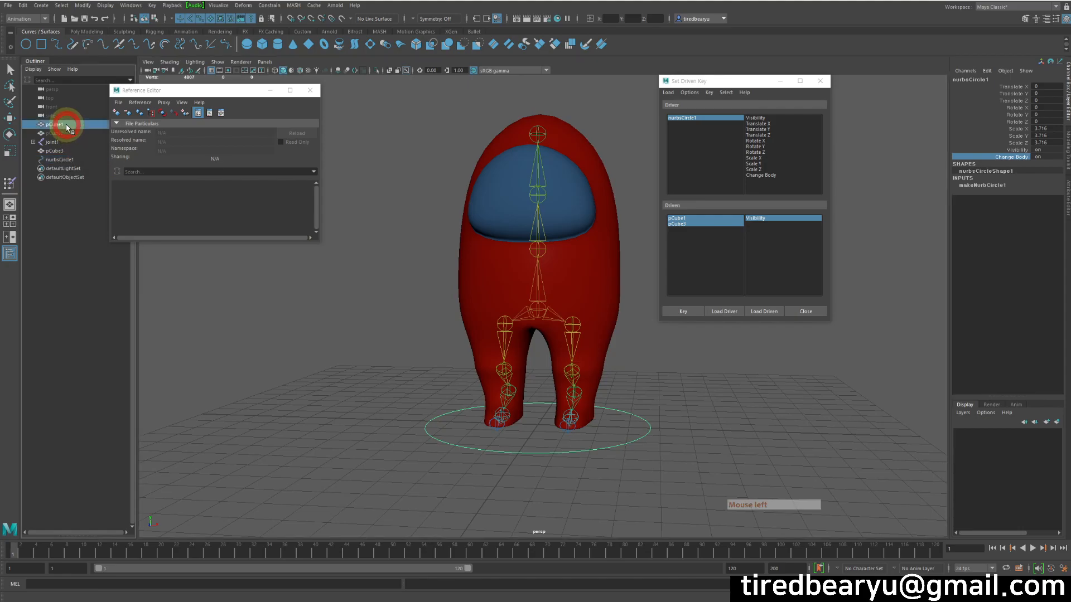
{"action": "key", "text": "w"}
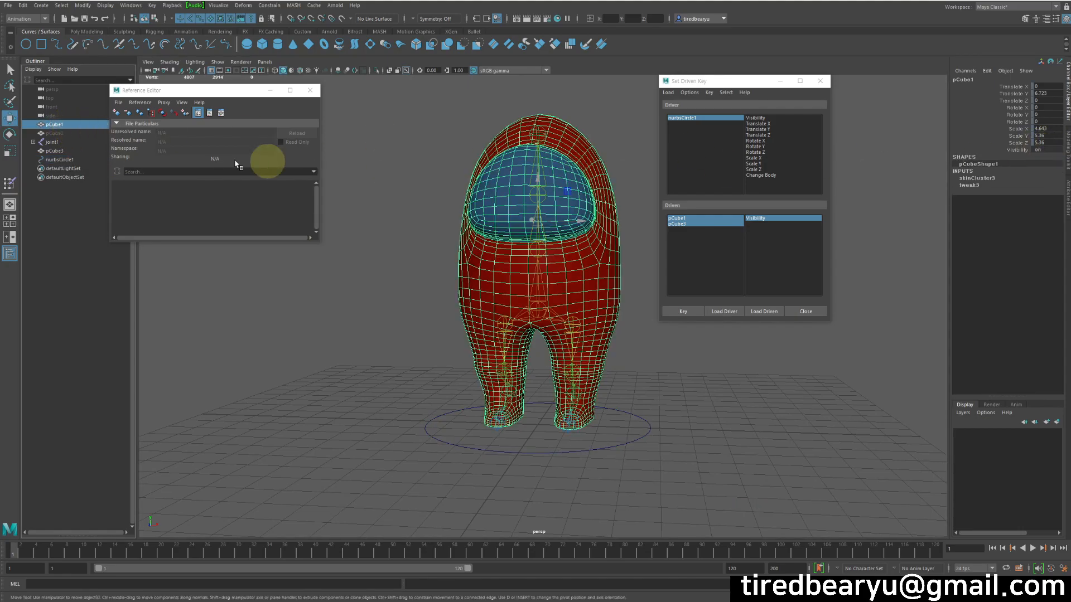
{"action": "left_click", "coordinate": [55, 151]}
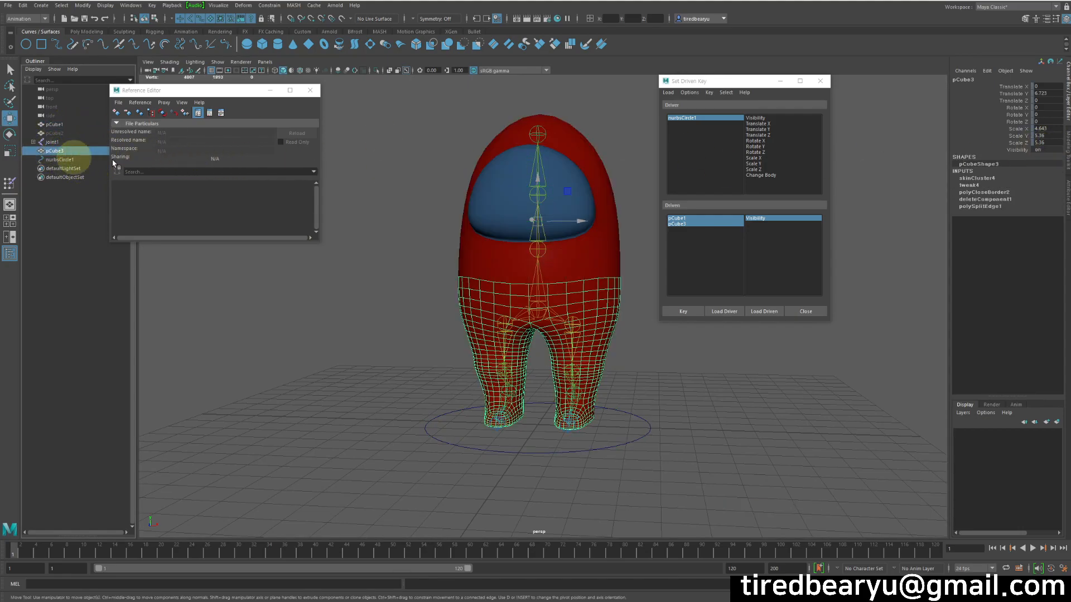
{"action": "left_click", "coordinate": [1026, 150]}
{"action": "middle_click_drag", "start_coordinate": [1026, 150], "coordinate": [1062, 137]}
{"action": "left_click", "coordinate": [769, 176]}
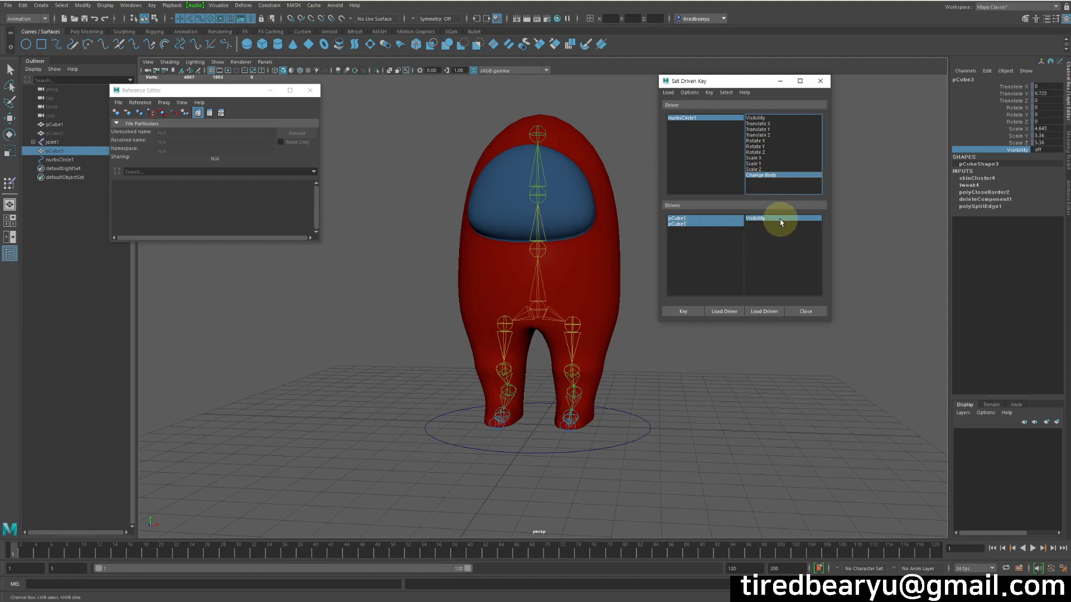
{"action": "left_click", "coordinate": [681, 311]}
Step: Set the Change Body attribute of nurbsCircle1 to off
{"action": "left_click", "coordinate": [684, 118]}
{"action": "left_click", "coordinate": [1012, 157]}
{"action": "middle_click_drag", "start_coordinate": [924, 161], "coordinate": [920, 161]}
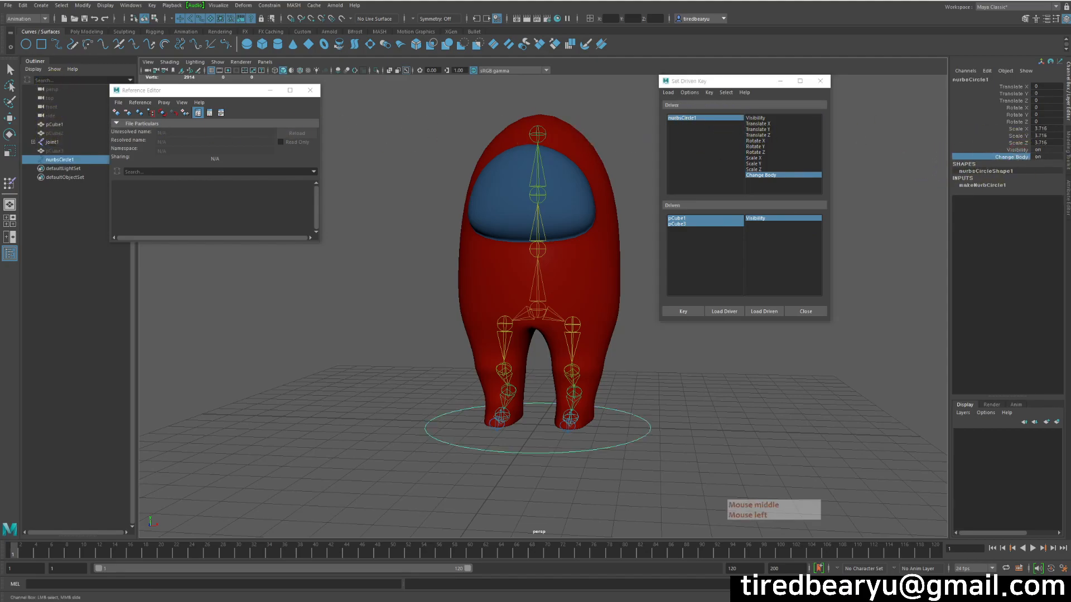
{"action": "middle_click_drag", "start_coordinate": [499, 121], "coordinate": [497, 139]}
{"action": "middle_click_drag", "start_coordinate": [898, 141], "coordinate": [778, 141]}
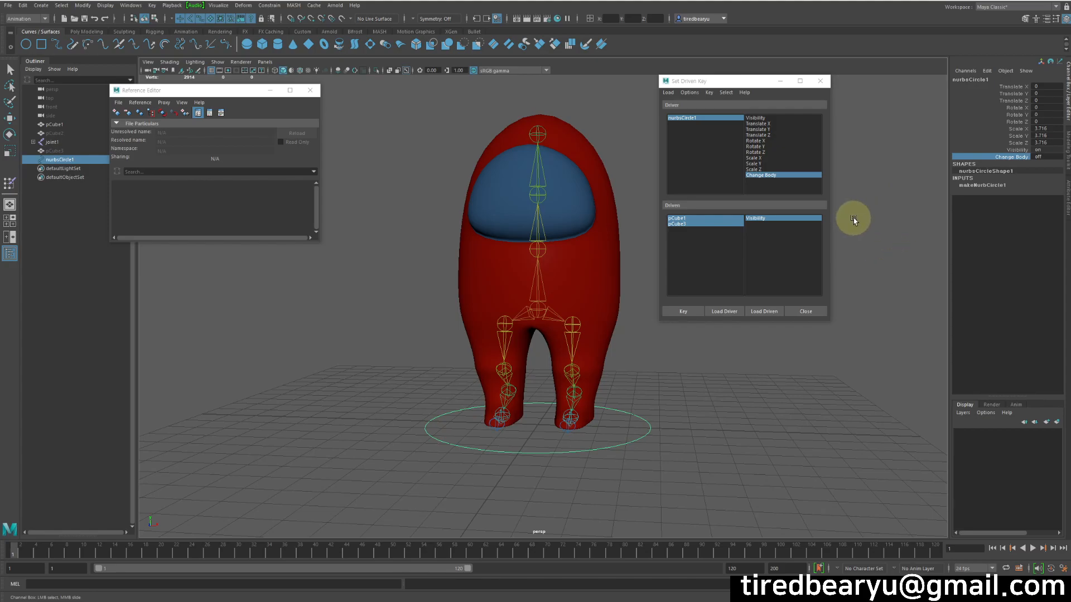
Step: Turn off the visibility of pCube1, turn on that of pCube3, and key this second driven state
{"action": "left_click", "coordinate": [56, 133]}
{"action": "left_click", "coordinate": [73, 125]}
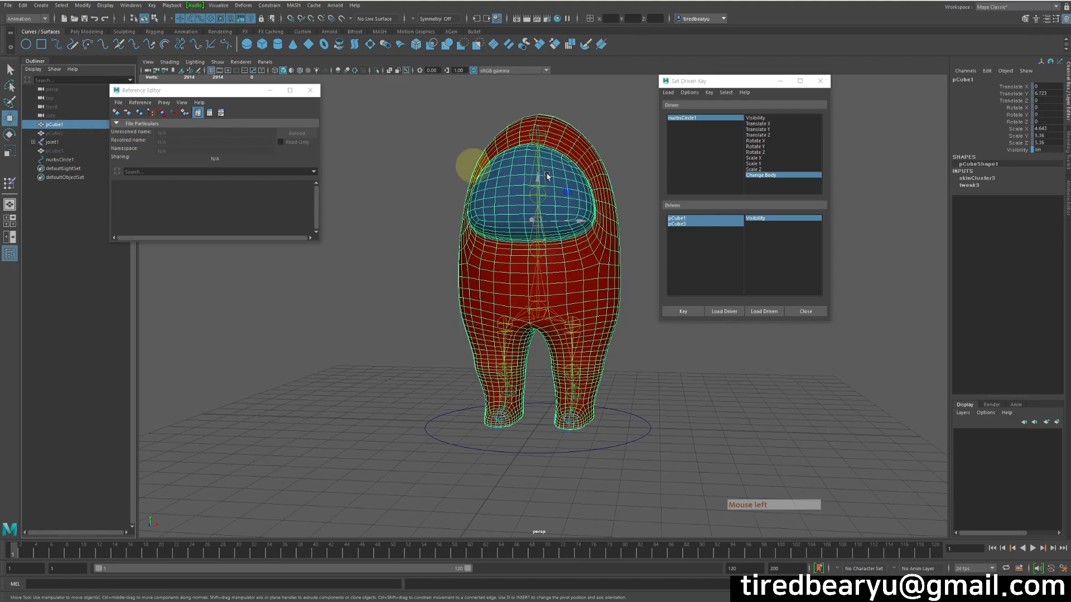
{"action": "left_click", "coordinate": [49, 125]}
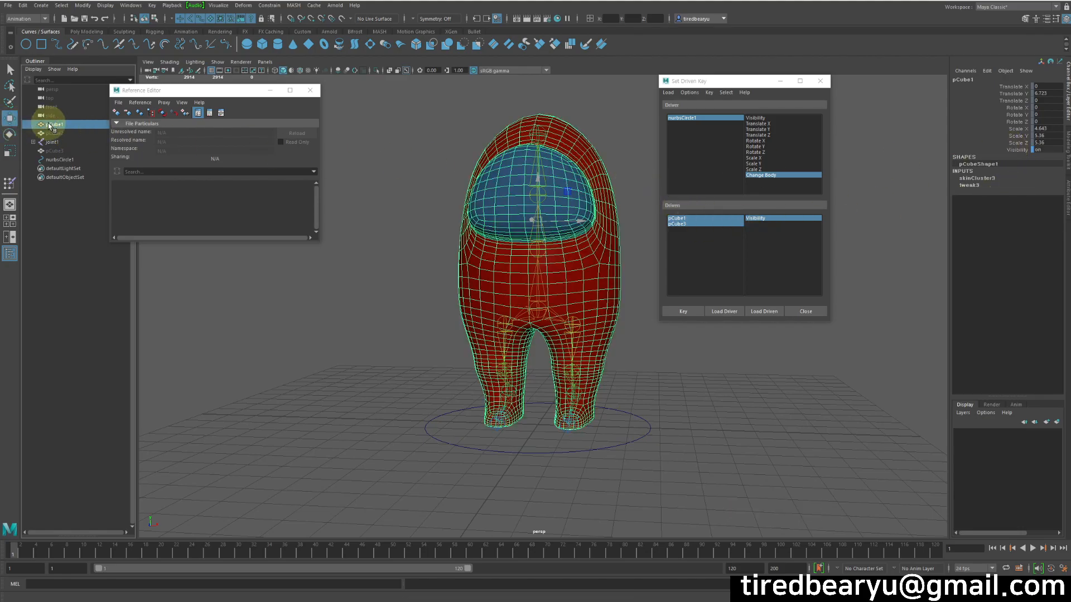
{"action": "left_click", "coordinate": [1024, 151]}
{"action": "middle_click_drag", "start_coordinate": [915, 147], "coordinate": [780, 145]}
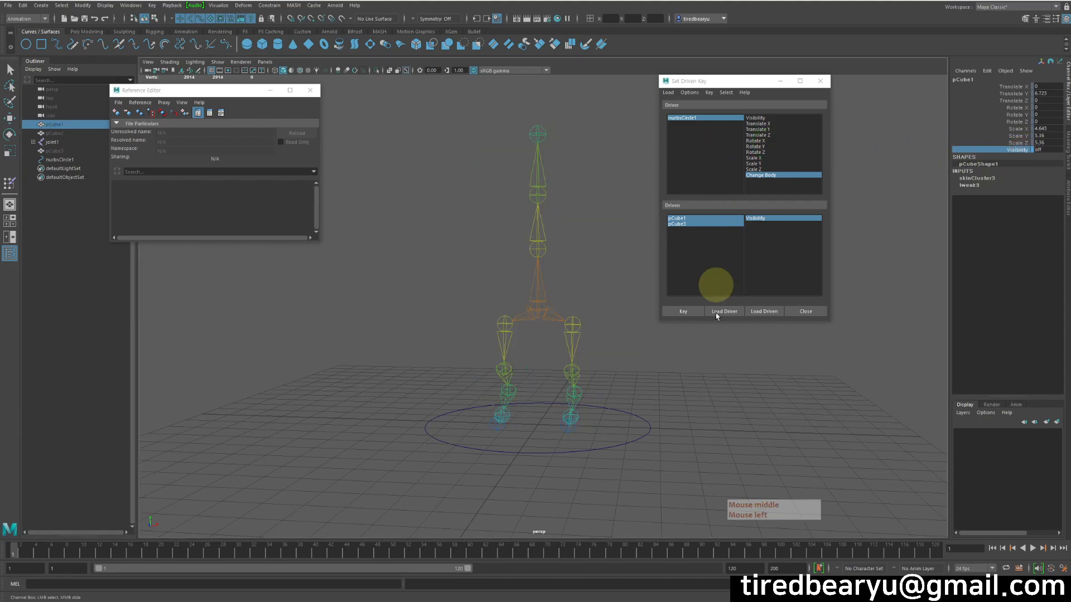
{"action": "left_click", "coordinate": [49, 150]}
{"action": "left_click", "coordinate": [1024, 150]}
{"action": "middle_click_drag", "start_coordinate": [945, 162], "coordinate": [1032, 205]}
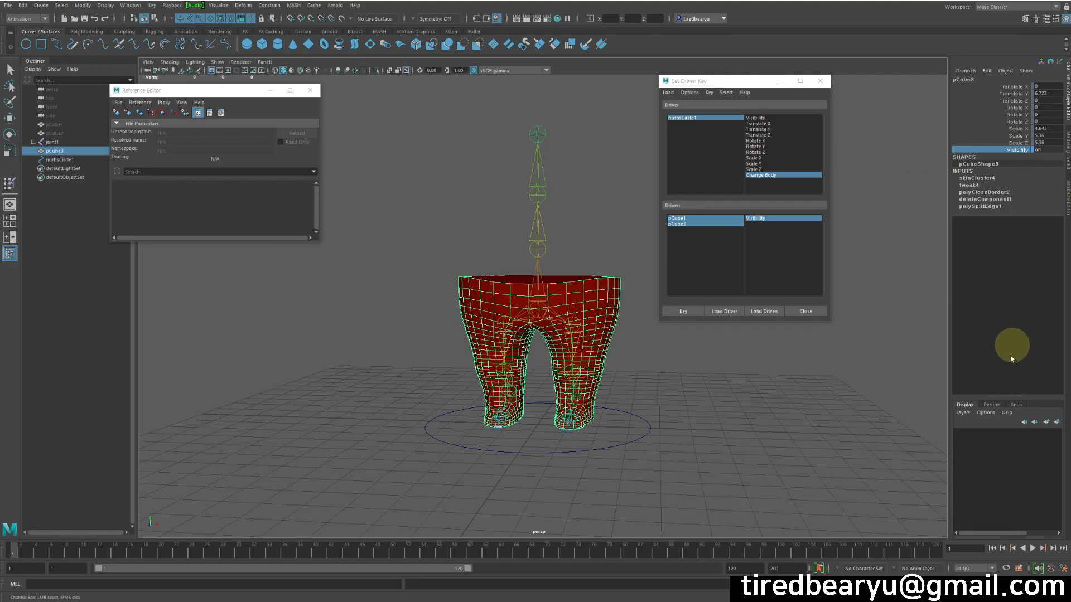
{"action": "left_click", "coordinate": [682, 311]}
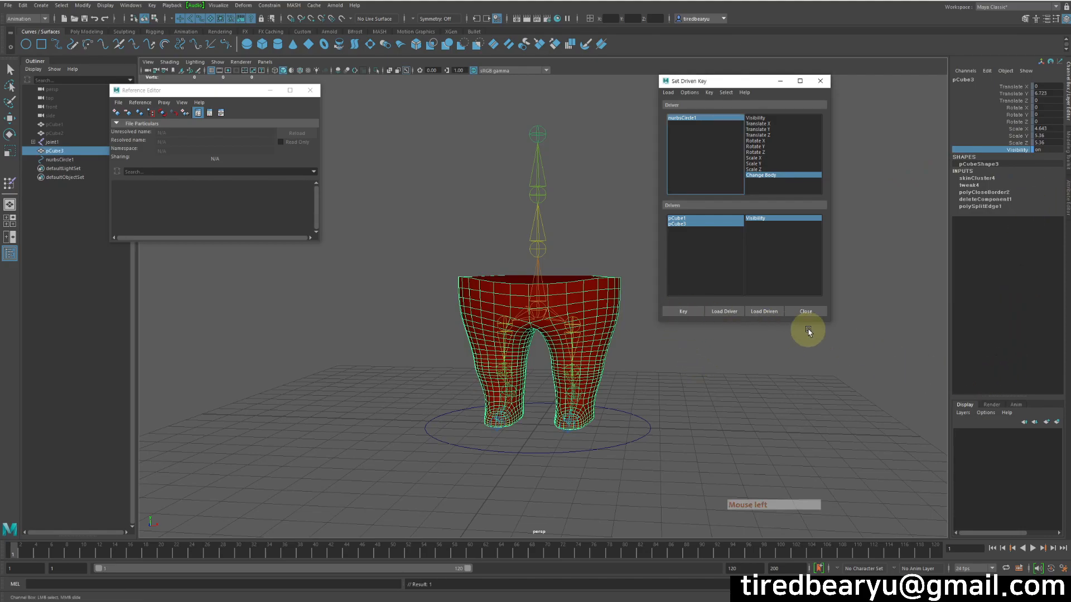
Step: Close Set Driven Key and test the body switch by toggling Change Body on nurbsCircle1, leaving it on
{"action": "left_click", "coordinate": [814, 313]}
{"action": "left_click_drag", "start_coordinate": [779, 319], "coordinate": [789, 345], "text": "alt"}
{"action": "middle_click_drag", "start_coordinate": [794, 343], "coordinate": [852, 283], "text": "alt"}
{"action": "left_click", "coordinate": [663, 411]}
{"action": "left_click", "coordinate": [697, 400]}
{"action": "right_click_drag", "start_coordinate": [852, 283], "coordinate": [806, 265], "text": "alt"}
{"action": "left_click", "coordinate": [1011, 157]}
{"action": "middle_click_drag", "start_coordinate": [800, 225], "coordinate": [561, 237]}
{"action": "middle_click_drag", "start_coordinate": [692, 258], "coordinate": [960, 270]}
{"action": "middle_click_drag", "start_coordinate": [819, 265], "coordinate": [788, 303], "text": "alt"}
{"action": "middle_click_drag", "start_coordinate": [785, 301], "coordinate": [828, 410]}
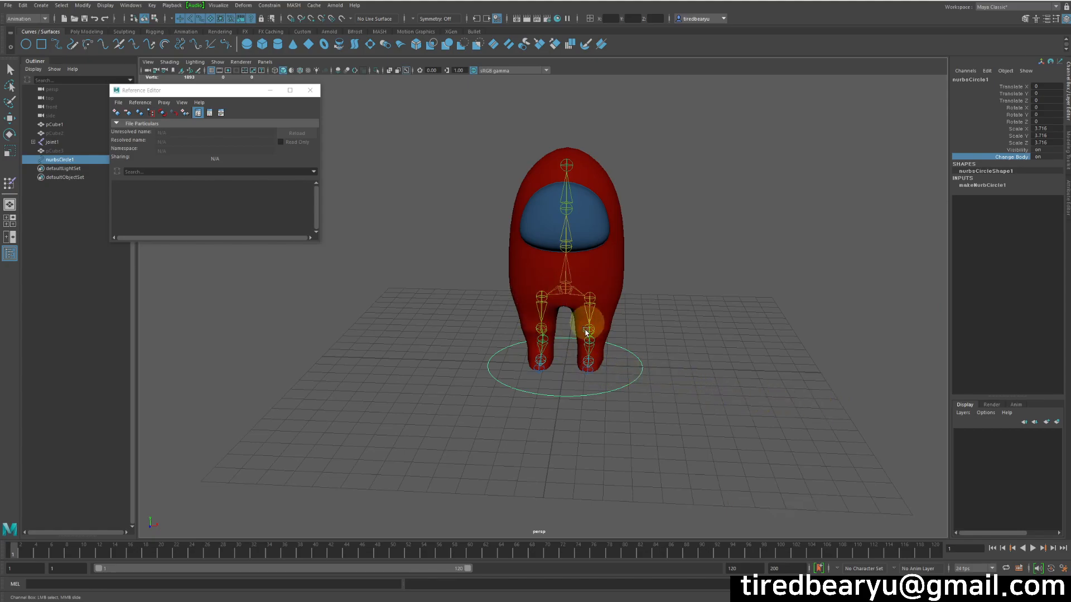
Step: Tip the character onto its side by rotating nurbsCircle1 freely and moving it about 3.6 units along X
{"action": "key", "text": "e"}
{"action": "left_click", "coordinate": [555, 281]}
{"action": "left_click_drag", "start_coordinate": [611, 362], "coordinate": [661, 427]}
{"action": "key", "text": "w"}
{"action": "middle_click_drag", "start_coordinate": [684, 355], "coordinate": [759, 362]}
{"action": "key", "text": "e"}
{"action": "left_click_drag", "start_coordinate": [613, 366], "coordinate": [749, 354]}
Step: Pose the skeleton by rotating leg joint joint6 to about 78 degrees in Z and rotating the joint at the spine's base
{"action": "left_click", "coordinate": [729, 360]}
{"action": "left_click", "coordinate": [688, 411]}
{"action": "left_click_drag", "start_coordinate": [689, 389], "coordinate": [654, 422]}
{"action": "key", "text": "q"}
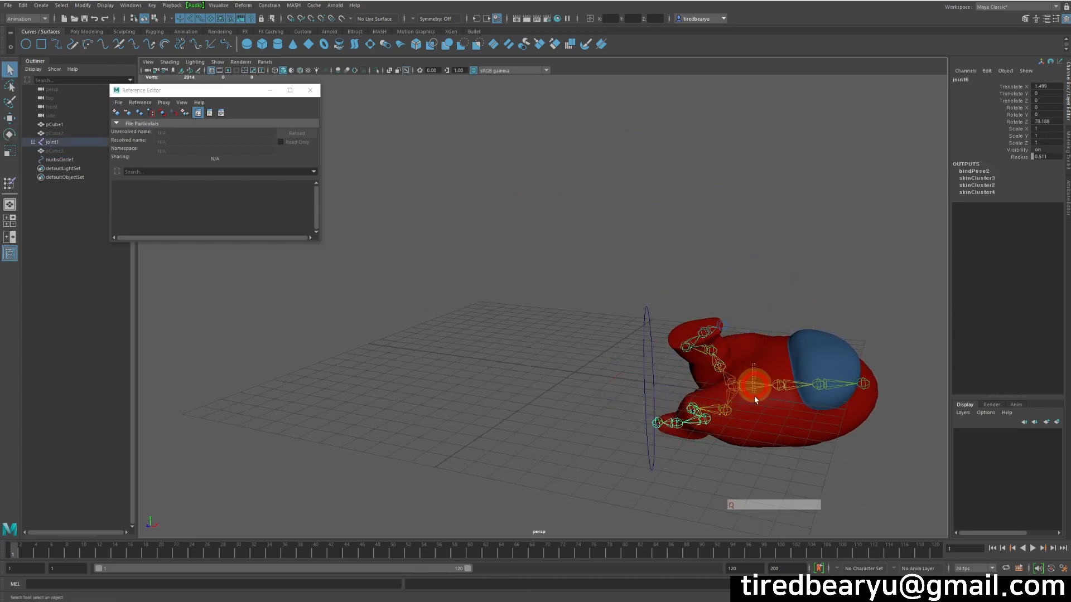
{"action": "left_click", "coordinate": [753, 385]}
{"action": "key", "text": "e"}
{"action": "left_click_drag", "start_coordinate": [751, 366], "coordinate": [728, 382]}
Step: Set Change Body on nurbsCircle1 to off and inspect the cut legs in the current pose
{"action": "left_click_drag", "start_coordinate": [728, 383], "coordinate": [729, 352], "text": "alt"}
{"action": "key", "text": "q"}
{"action": "middle_click_drag", "start_coordinate": [745, 261], "coordinate": [674, 230], "text": "alt"}
{"action": "left_click_drag", "start_coordinate": [675, 230], "coordinate": [641, 265], "text": "alt"}
{"action": "left_click", "coordinate": [552, 285]}
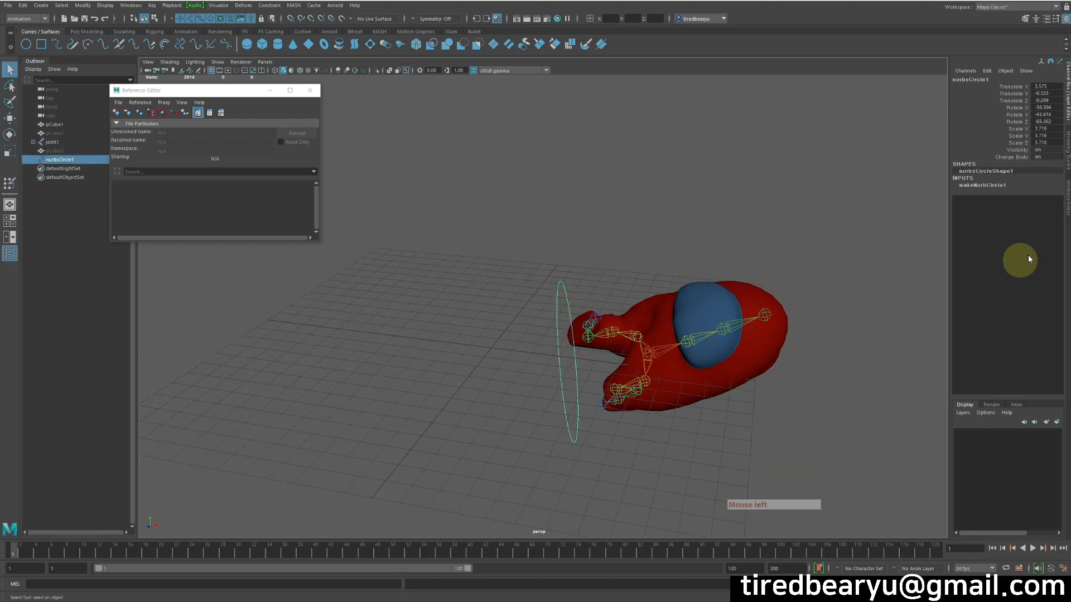
{"action": "left_click", "coordinate": [1015, 158]}
{"action": "middle_click_drag", "start_coordinate": [818, 174], "coordinate": [719, 176]}
{"action": "middle_click_drag", "start_coordinate": [781, 196], "coordinate": [682, 191], "text": "alt"}
{"action": "left_click_drag", "start_coordinate": [664, 201], "coordinate": [647, 224], "text": "alt"}
{"action": "right_click_drag", "start_coordinate": [649, 224], "coordinate": [765, 225], "text": "alt"}
{"action": "middle_click_drag", "start_coordinate": [765, 225], "coordinate": [609, 200]}
{"action": "left_click_drag", "start_coordinate": [607, 202], "coordinate": [614, 200], "text": "alt"}
{"action": "middle_click_drag", "start_coordinate": [613, 201], "coordinate": [594, 199]}
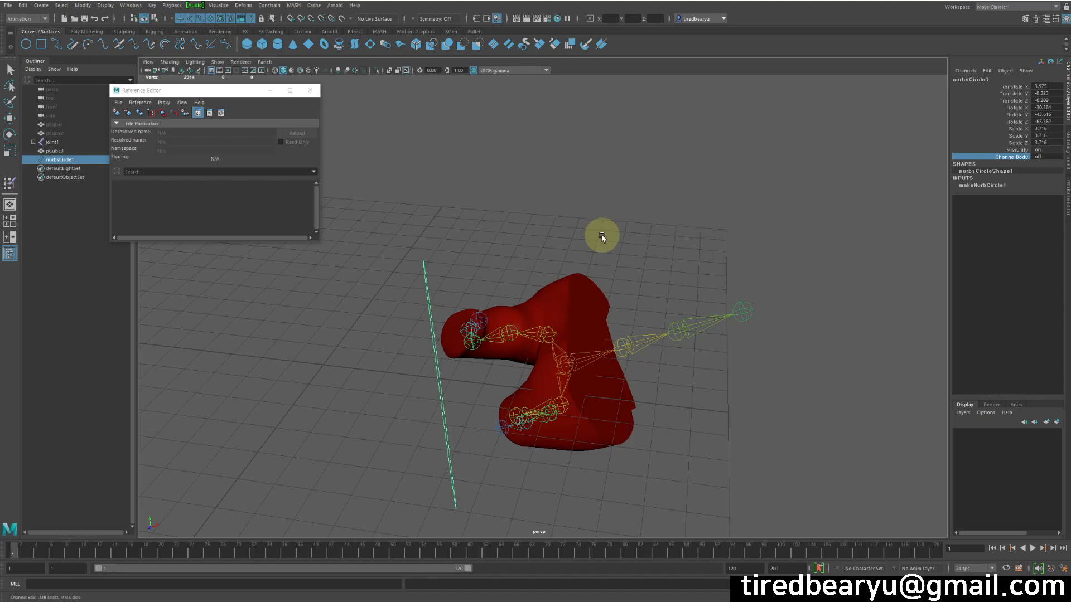